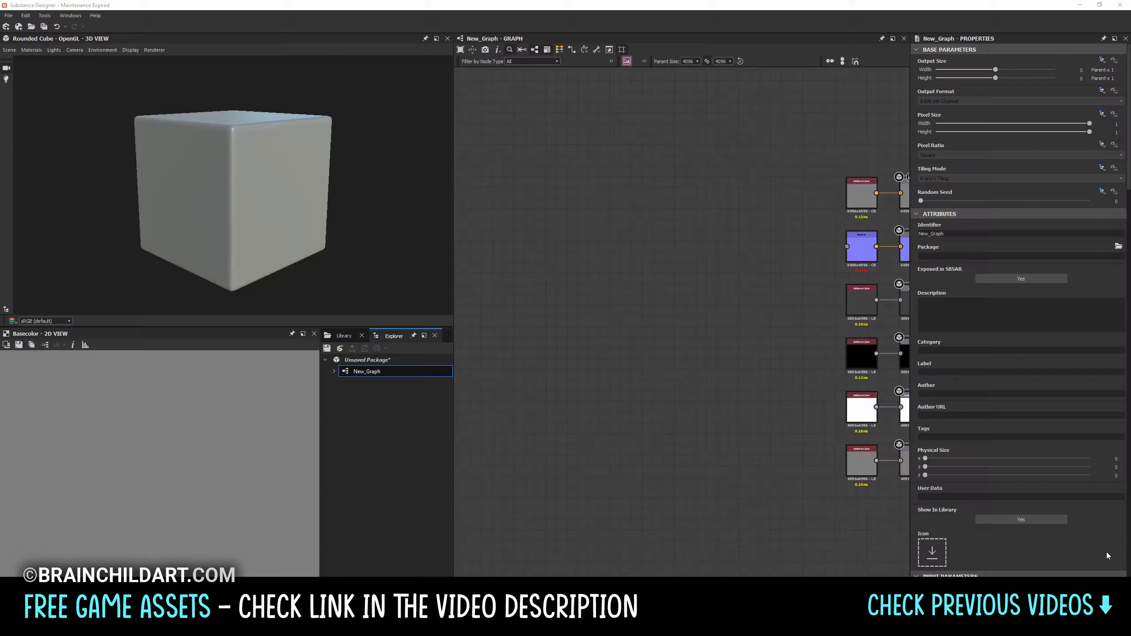
# Step: Bring up the node search in the new graph to add a Polygon 2 generator
pyautogui.press('space')
# Step: Add a Polygon 2 node and lower its gradient for a sharper hexagon
pyautogui.write('poly')
pyautogui.click(651, 370)
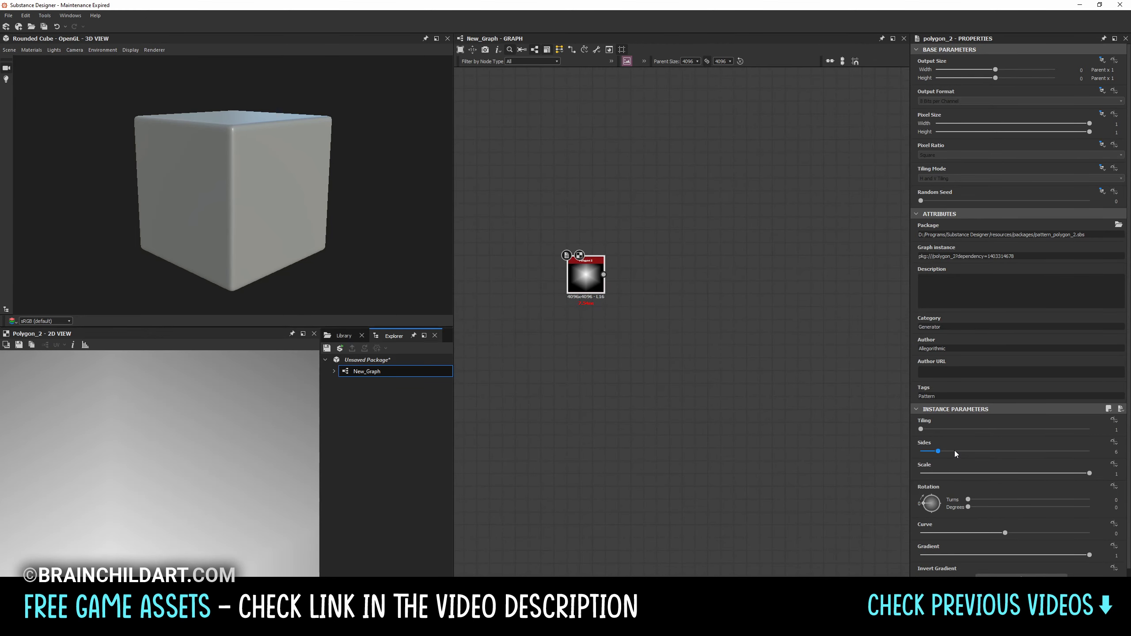
pyautogui.moveTo(973, 555); pyautogui.dragTo(979, 554)
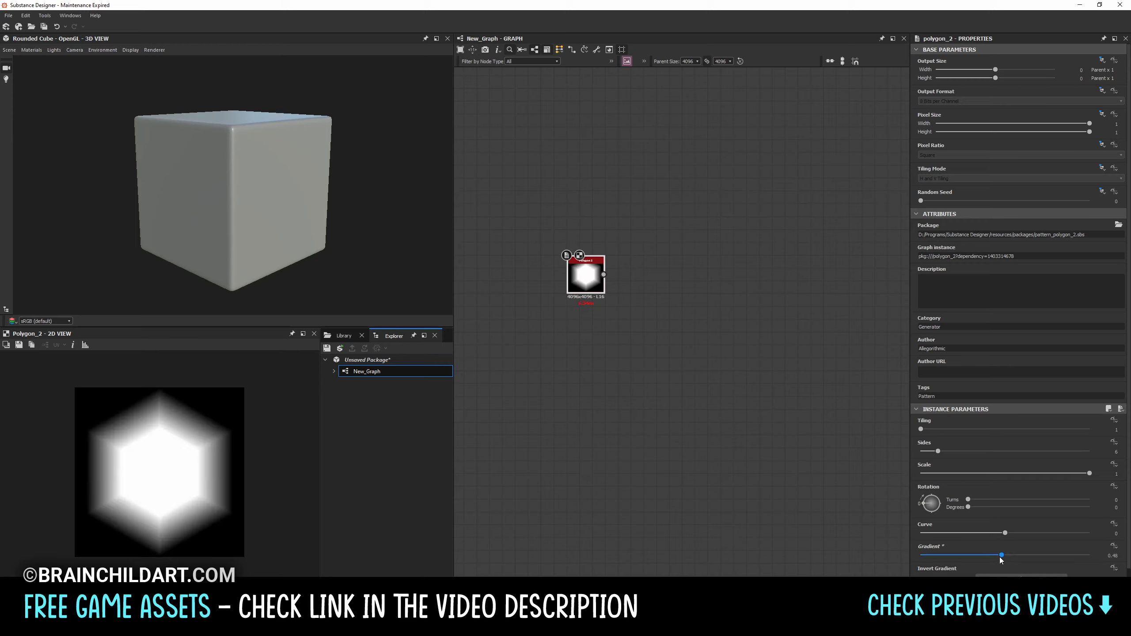
# Step: Add a Tile Sampler fed by the polygon, set its pattern to disc, and wire it into Normal
pyautogui.moveTo(604, 275); pyautogui.dragTo(734, 261)
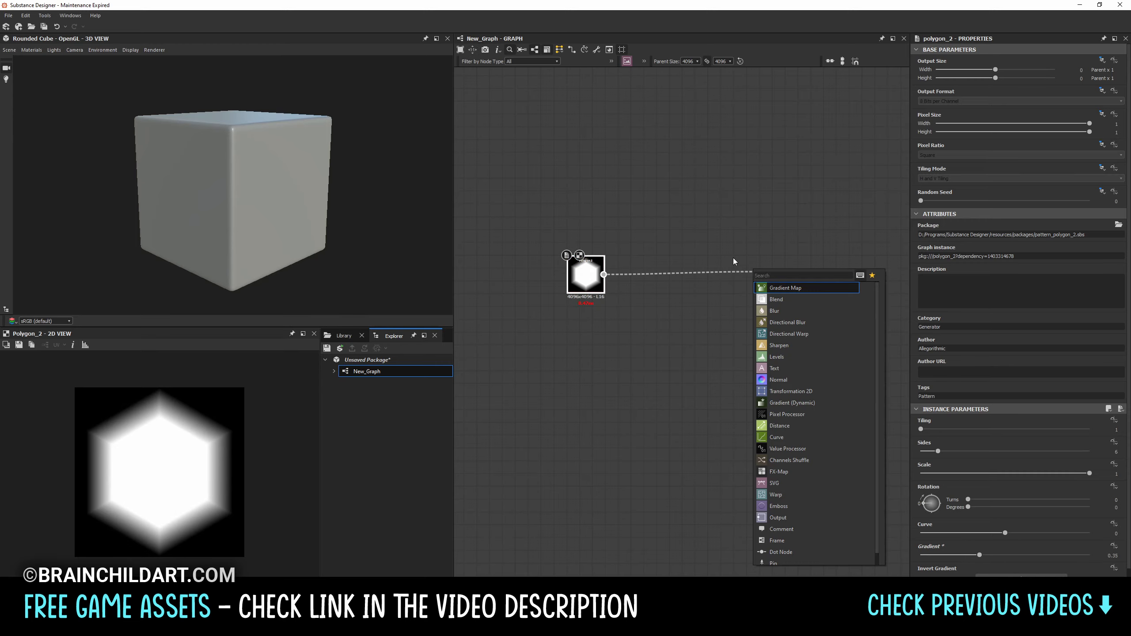
pyautogui.write('tile')
pyautogui.click(784, 311)
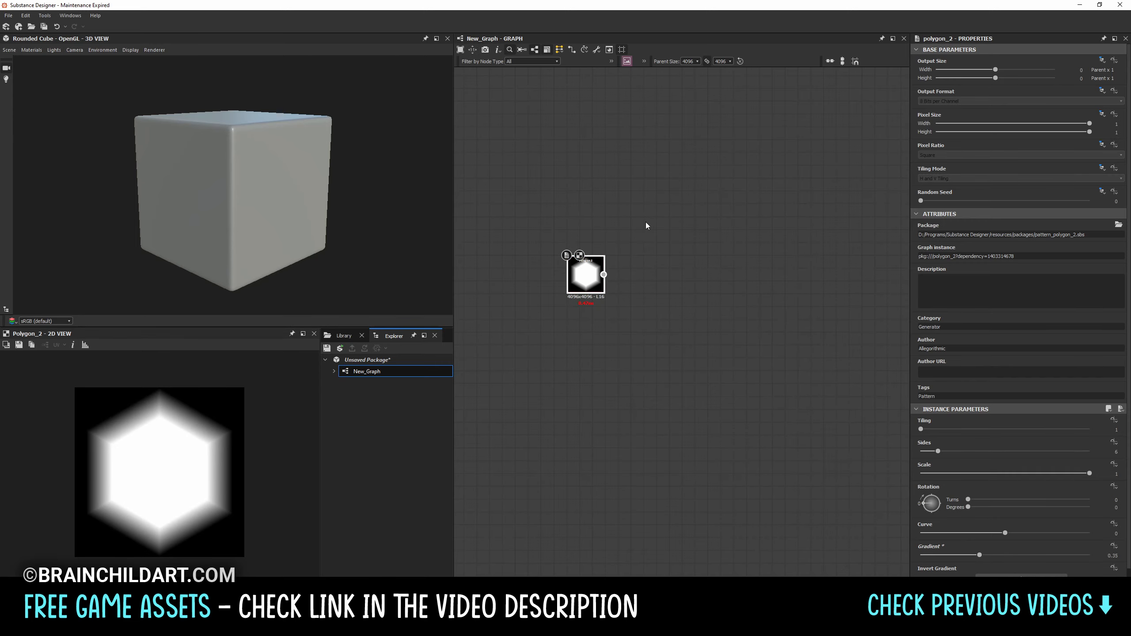
pyautogui.click(946, 511)
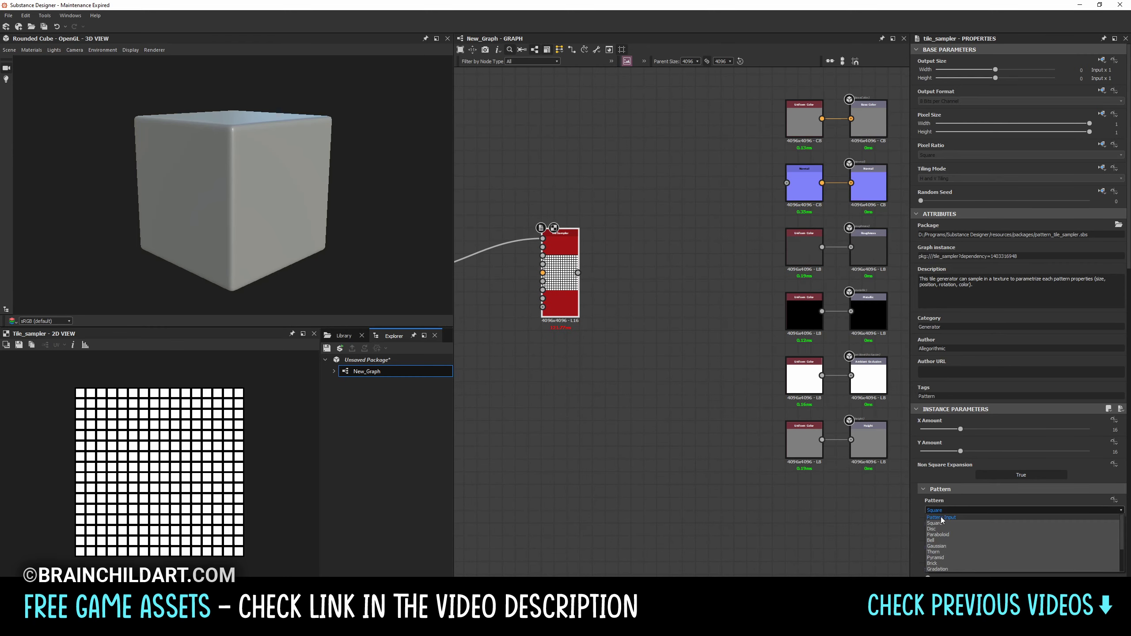
pyautogui.click(940, 526)
pyautogui.moveTo(578, 273)
pyautogui.mouseDown()
pyautogui.moveTo(787, 182)
pyautogui.moveTo(688, 188)
pyautogui.mouseUp()
# Step: Replace the Uniform Color node with a Curvature Smooth node
pyautogui.click(807, 123)
pyautogui.press('Delete')
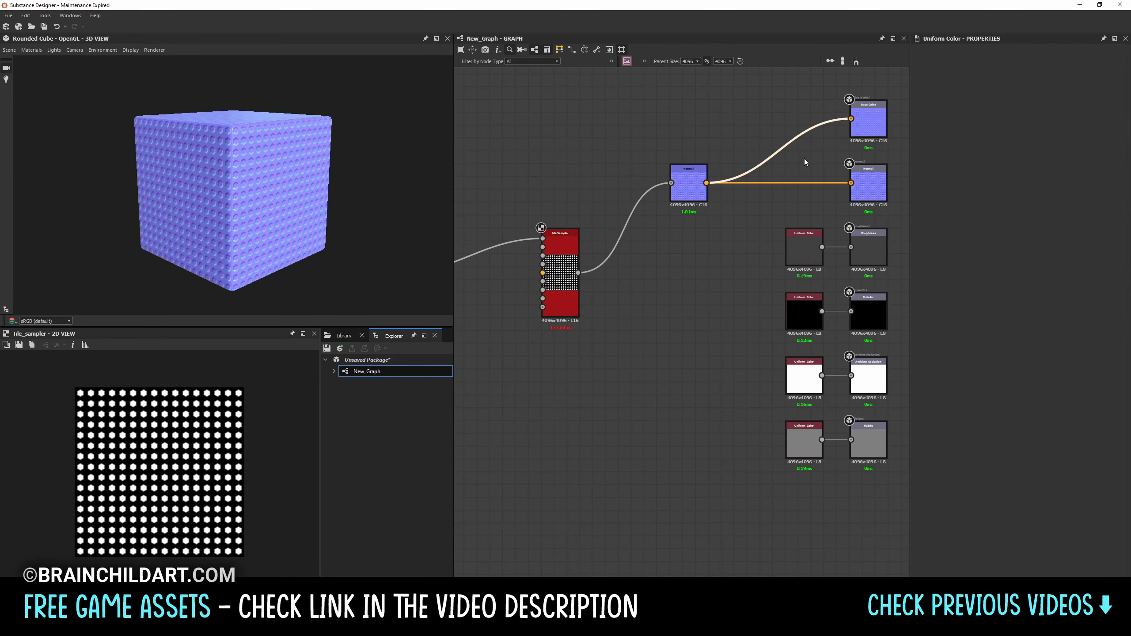
pyautogui.press('space')
pyautogui.write('curvature')
pyautogui.press('Return')
# Step: Feed the hexagon into the Tile Sampler's Pattern Input and reduce tiles to 4×4
pyautogui.click(688, 183)
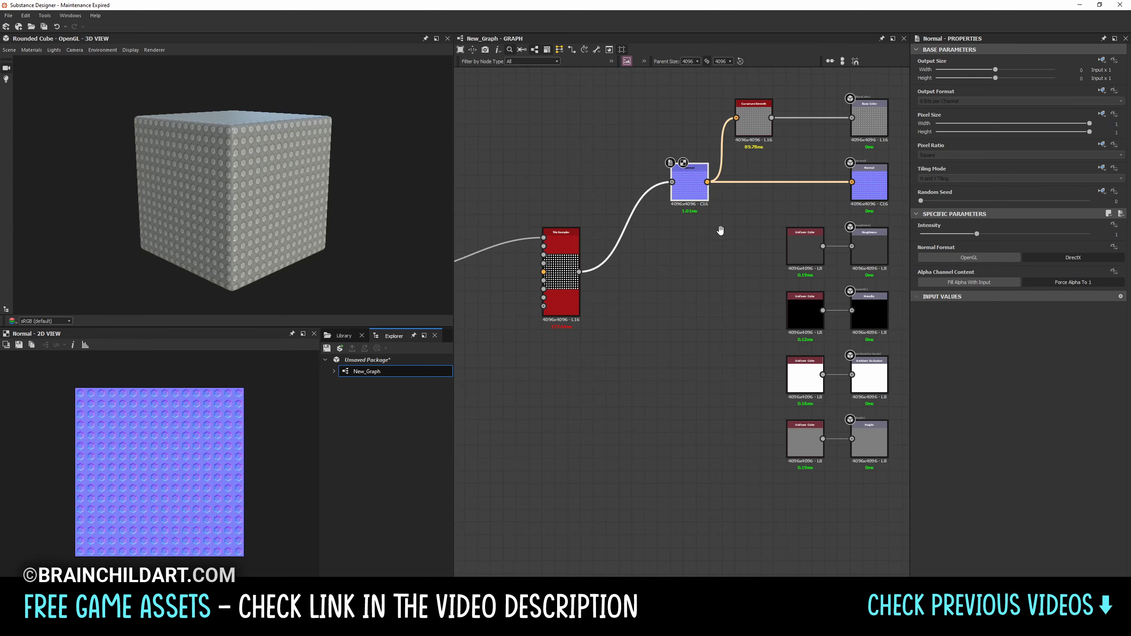
pyautogui.moveTo(720, 232); pyautogui.dragTo(754, 206, button='middle')
pyautogui.moveTo(724, 306); pyautogui.dragTo(885, 279, button='middle')
pyautogui.moveTo(770, 249); pyautogui.dragTo(694, 257)
pyautogui.moveTo(694, 253); pyautogui.dragTo(606, 258, button='middle')
pyautogui.moveTo(961, 429)
pyautogui.mouseDown()
pyautogui.moveTo(931, 429)
pyautogui.moveTo(930, 451)
pyautogui.moveTo(928, 429)
pyautogui.moveTo(929, 452)
pyautogui.moveTo(998, 446)
pyautogui.mouseUp()
# Step: Rotate the Tile Sampler's hexagon tiles to about 141 degrees (0.39 turns)
pyautogui.scroll(-5, 970, 486)
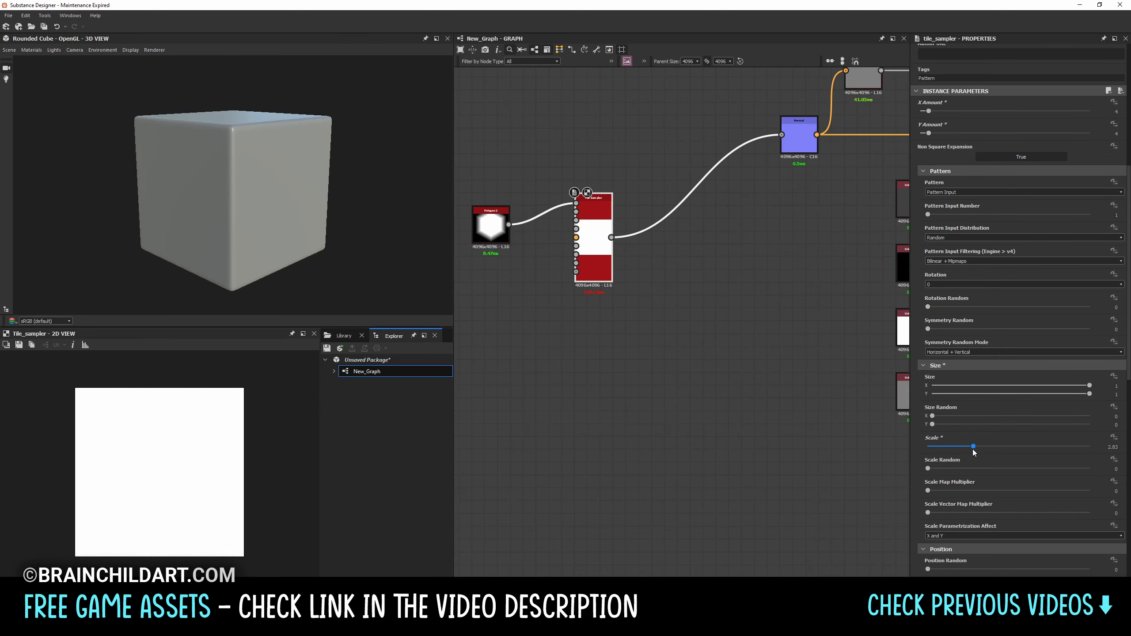
pyautogui.scroll(-5, 998, 451)
pyautogui.scroll(-5, 998, 451)
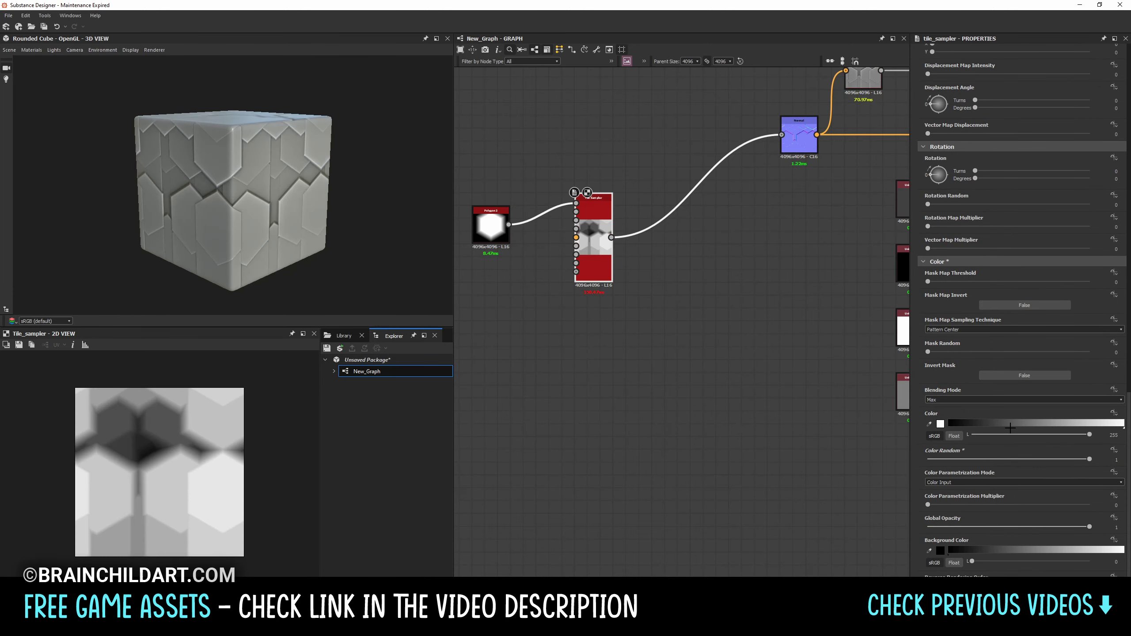
pyautogui.scroll(10, 1007, 330)
pyautogui.scroll(-3, 1030, 326)
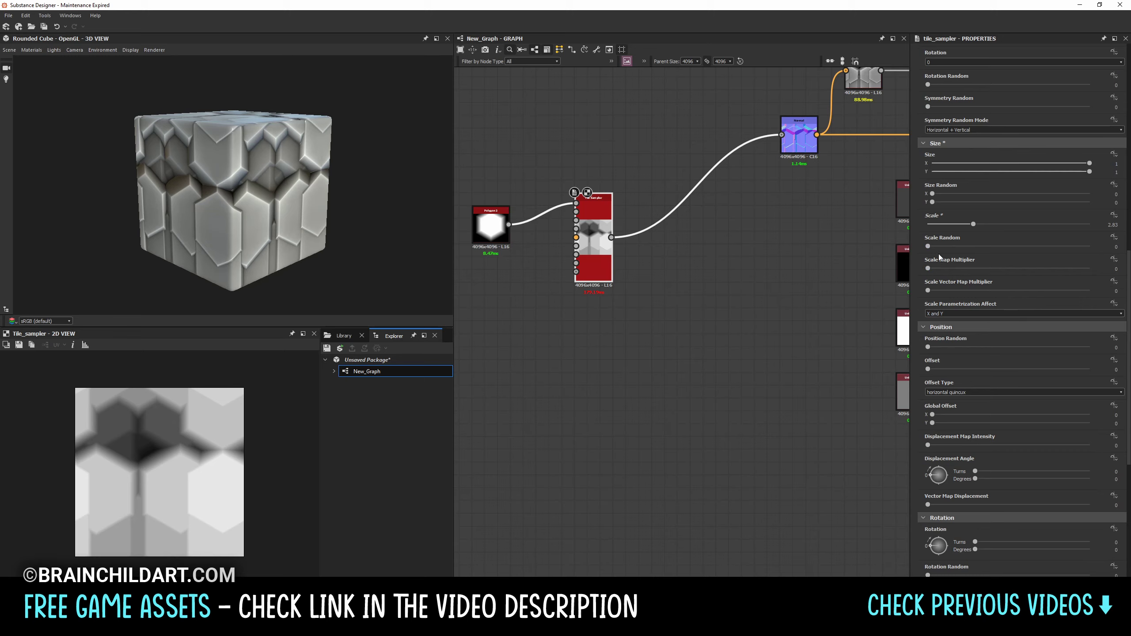
pyautogui.scroll(-2, 958, 407)
pyautogui.moveTo(933, 490); pyautogui.dragTo(943, 491)
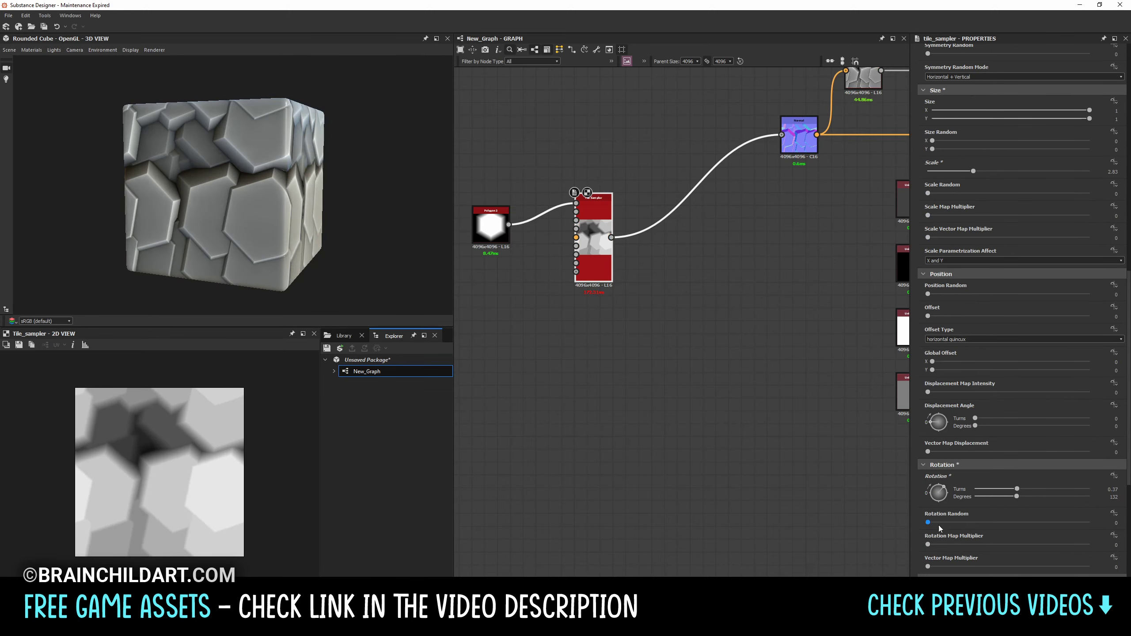
pyautogui.moveTo(366, 232); pyautogui.dragTo(337, 237)
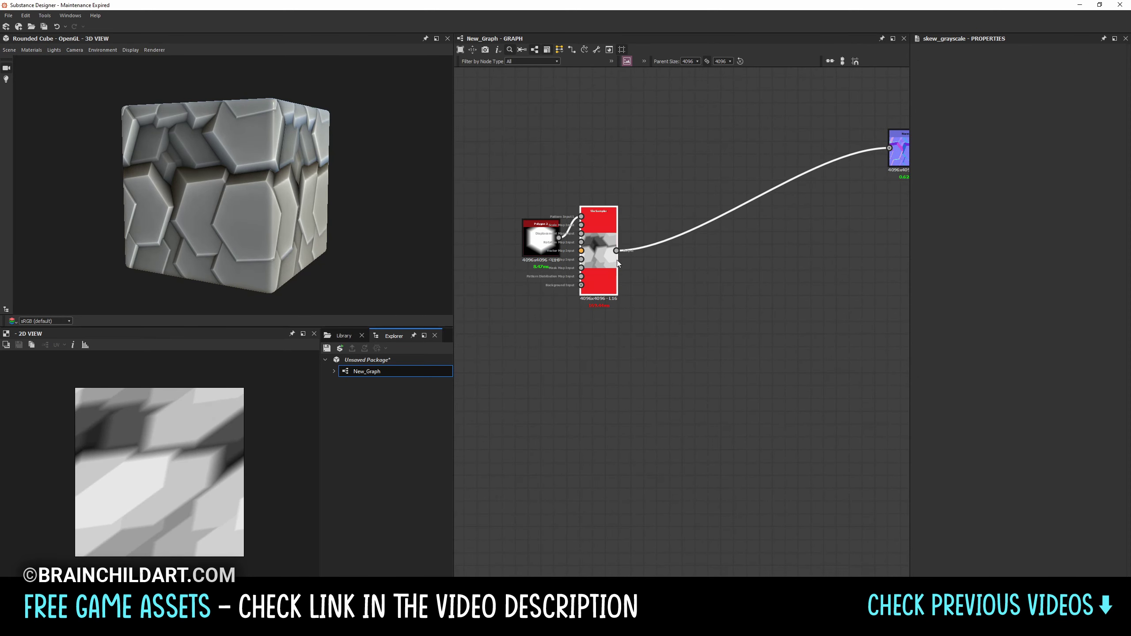
# Step: Insert a Skew Grayscale after the Tile Sampler and preview on a Rounded Cylinder
pyautogui.rightClick(618, 263)
pyautogui.click(646, 277)
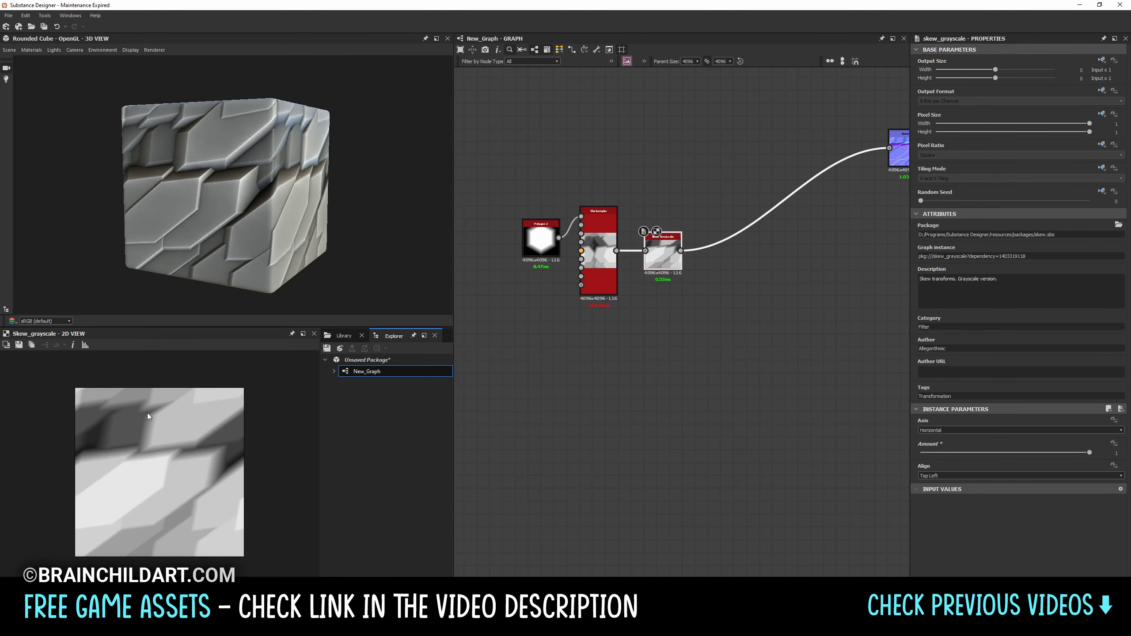
pyautogui.click(9, 49)
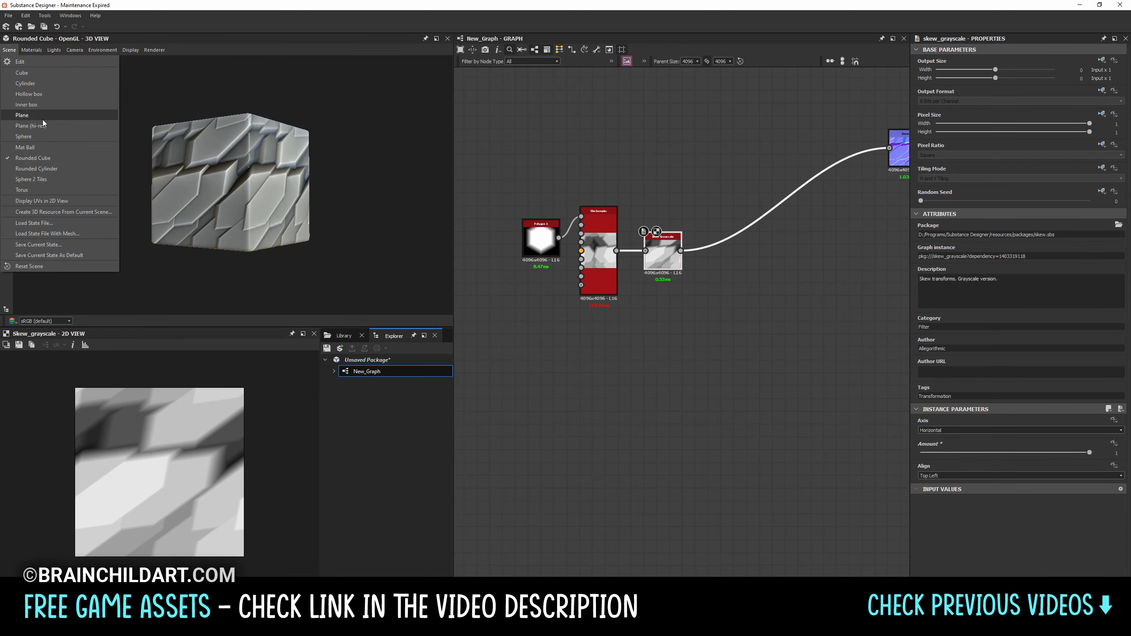
pyautogui.click(36, 168)
# Step: Add an HBAO node wired into the ambient occlusion output
pyautogui.moveTo(673, 257); pyautogui.dragTo(487, 271, button='middle')
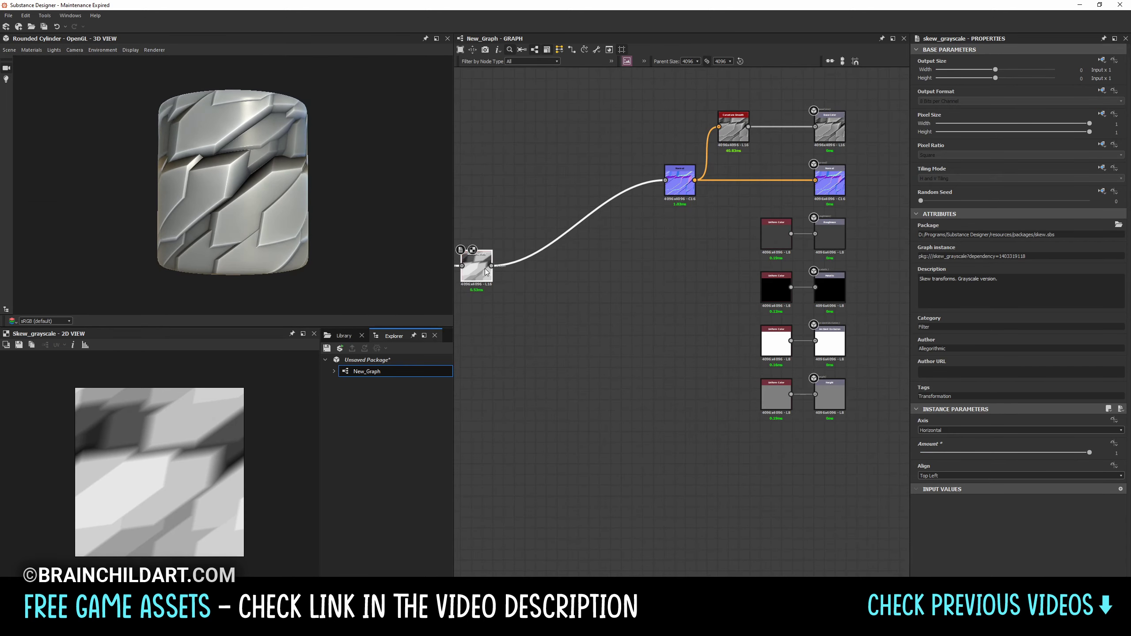
pyautogui.press('space')
pyautogui.write('hbao')
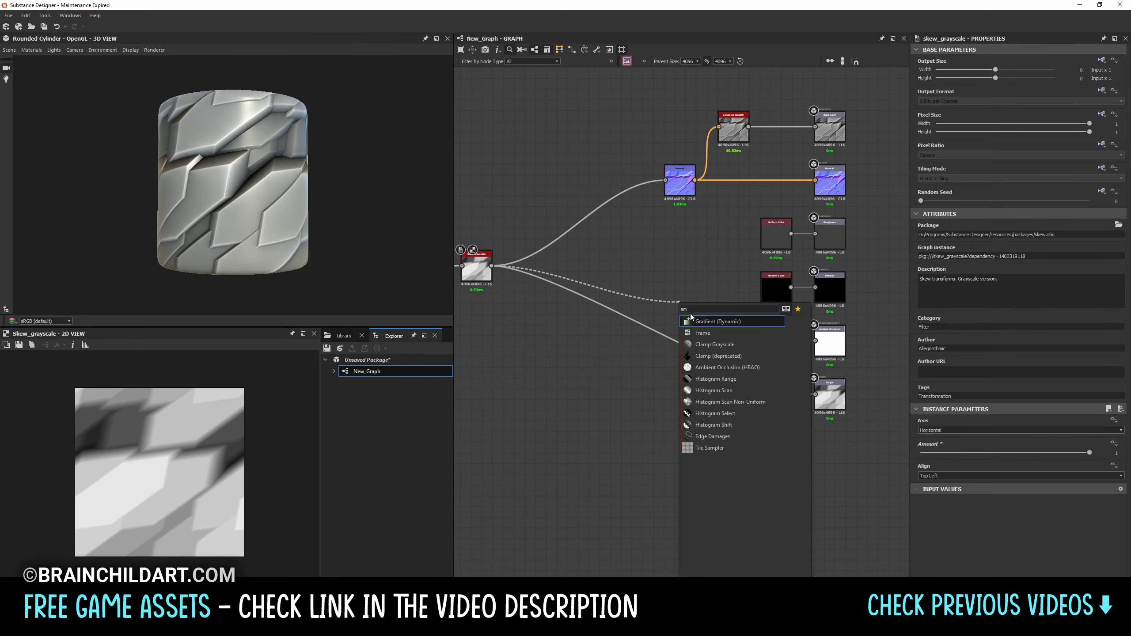
pyautogui.press('Return')
pyautogui.moveTo(706, 297); pyautogui.dragTo(815, 340)
pyautogui.moveTo(691, 299); pyautogui.dragTo(777, 341)
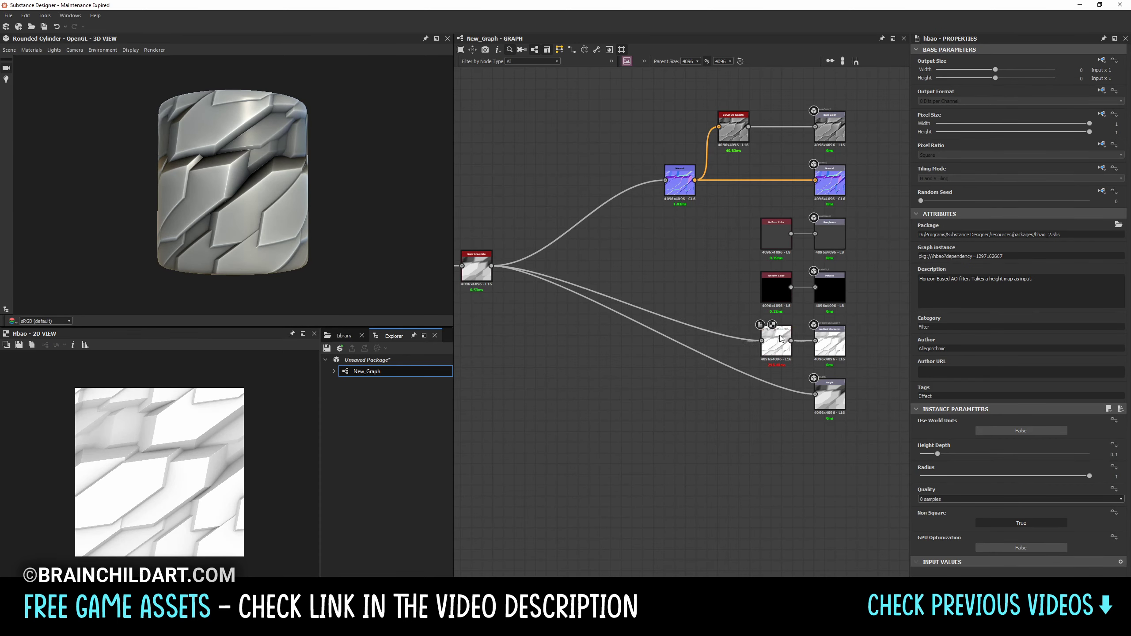
# Step: Add a Levels node and connect it into the roughness output
pyautogui.press('space')
pyautogui.write('levels')
pyautogui.press('Return')
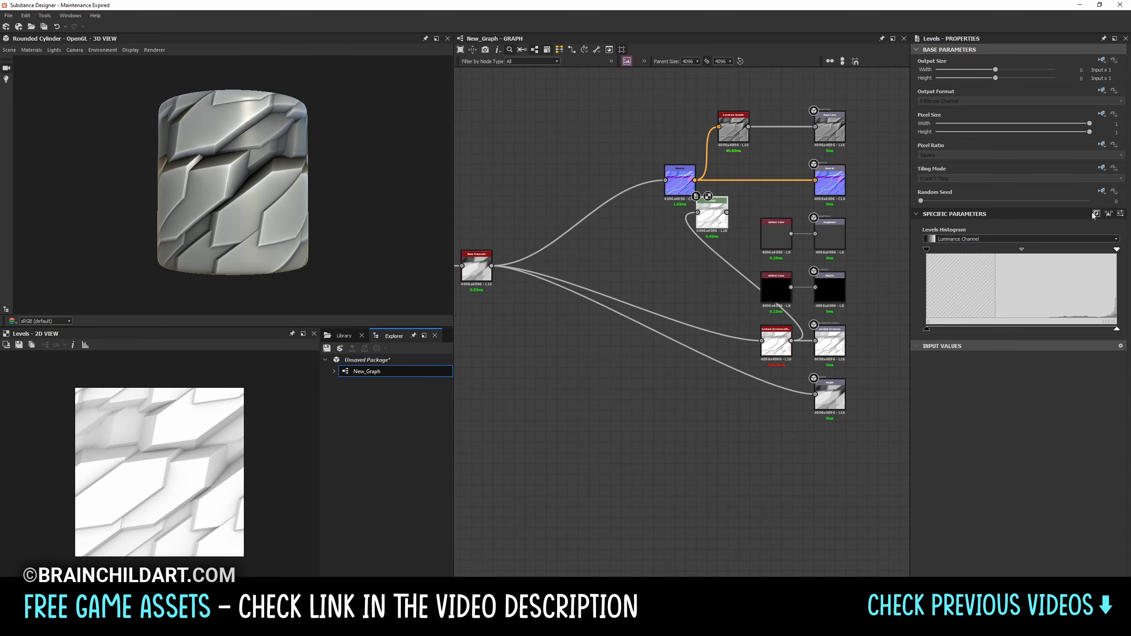
pyautogui.moveTo(727, 212); pyautogui.dragTo(815, 234)
pyautogui.moveTo(702, 219); pyautogui.dragTo(767, 241)
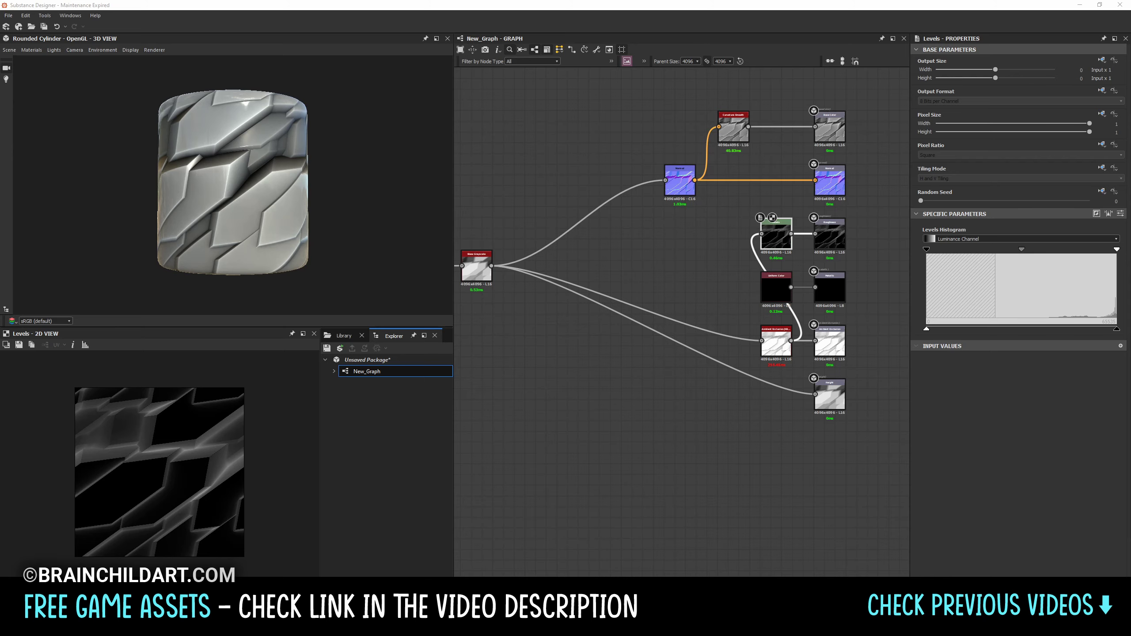
pyautogui.moveTo(660, 288); pyautogui.dragTo(643, 301, button='middle')
pyautogui.moveTo(246, 212)
pyautogui.mouseDown()
pyautogui.moveTo(271, 202)
pyautogui.moveTo(294, 225)
pyautogui.mouseUp()
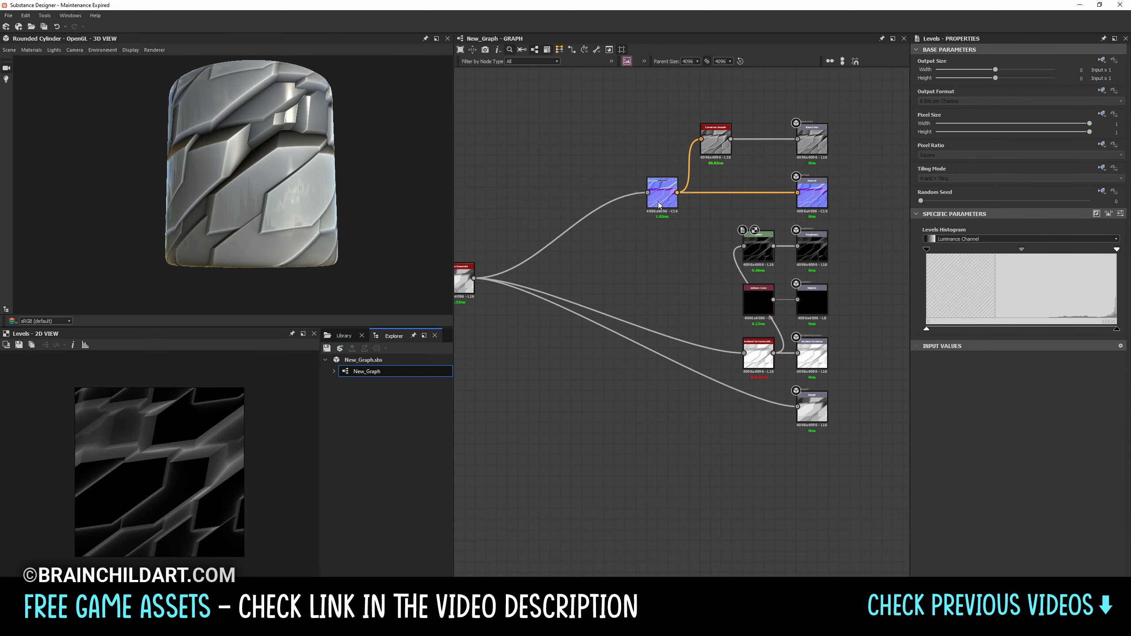
pyautogui.moveTo(747, 246); pyautogui.dragTo(704, 251)
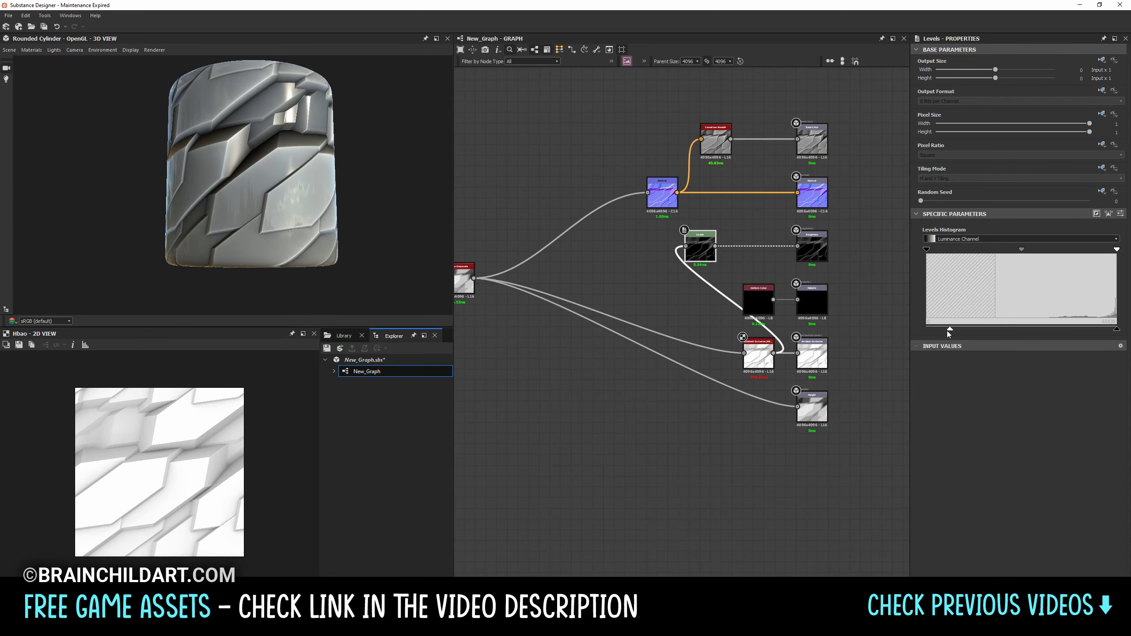
pyautogui.moveTo(271, 157)
pyautogui.mouseDown()
pyautogui.moveTo(327, 190)
pyautogui.moveTo(248, 184)
pyautogui.moveTo(382, 157)
pyautogui.moveTo(380, 201)
pyautogui.mouseUp()
# Step: Set the Default preview material's Height Scale to 10 and Tessellation Factor to 16
pyautogui.click(19, 50)
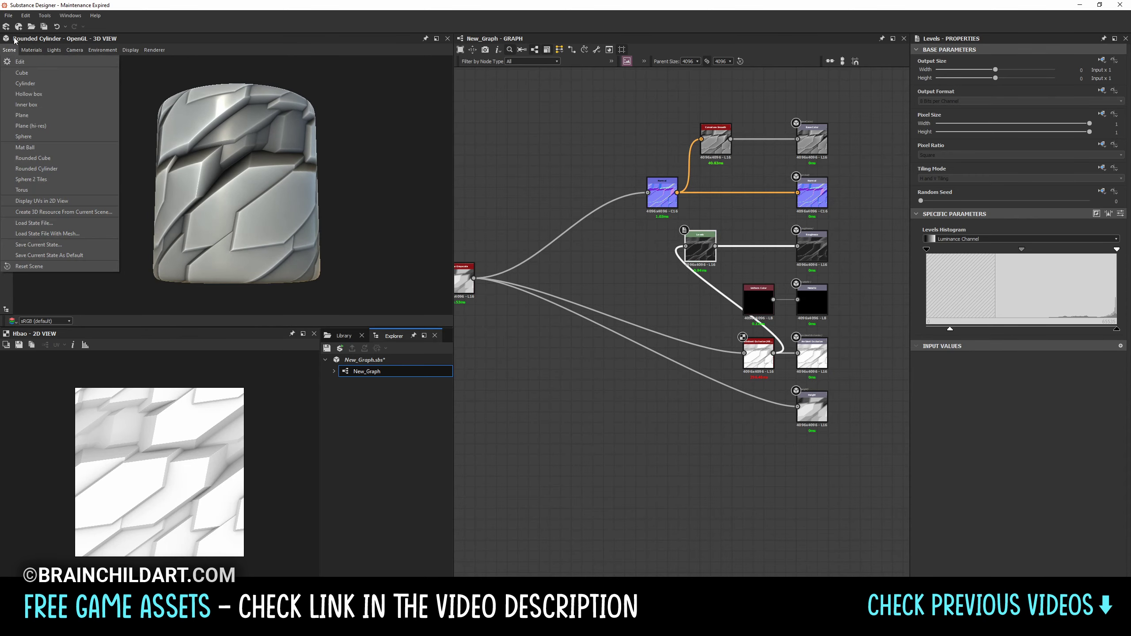
pyautogui.click(29, 50)
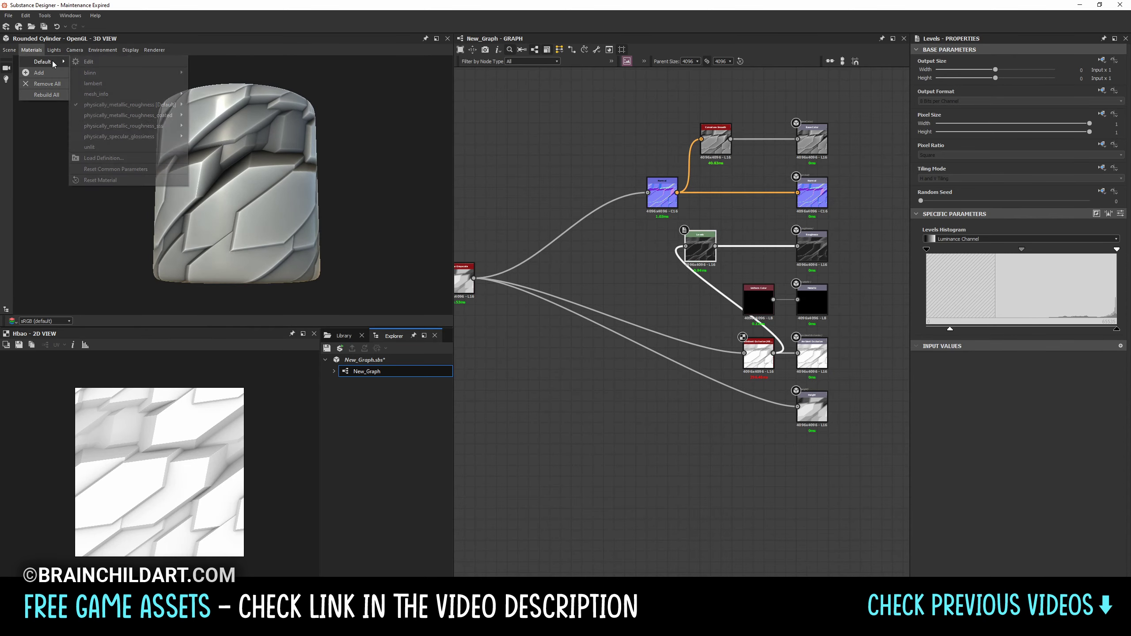
pyautogui.click(103, 62)
pyautogui.moveTo(930, 306); pyautogui.dragTo(1093, 308)
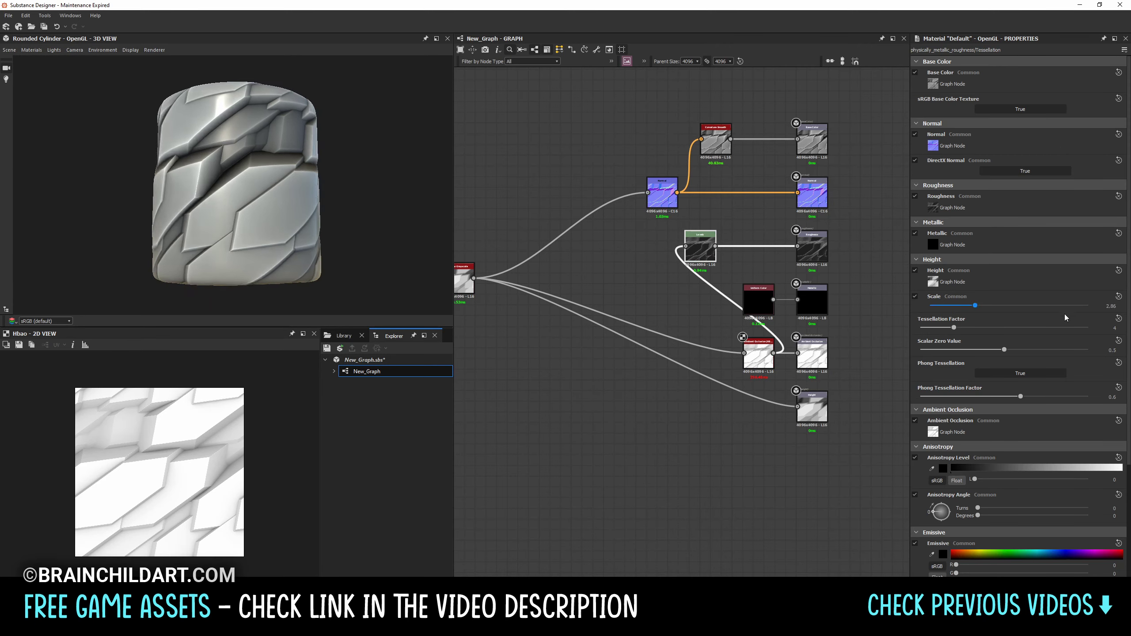
pyautogui.moveTo(954, 328); pyautogui.dragTo(1122, 338)
pyautogui.moveTo(346, 155); pyautogui.dragTo(361, 146)
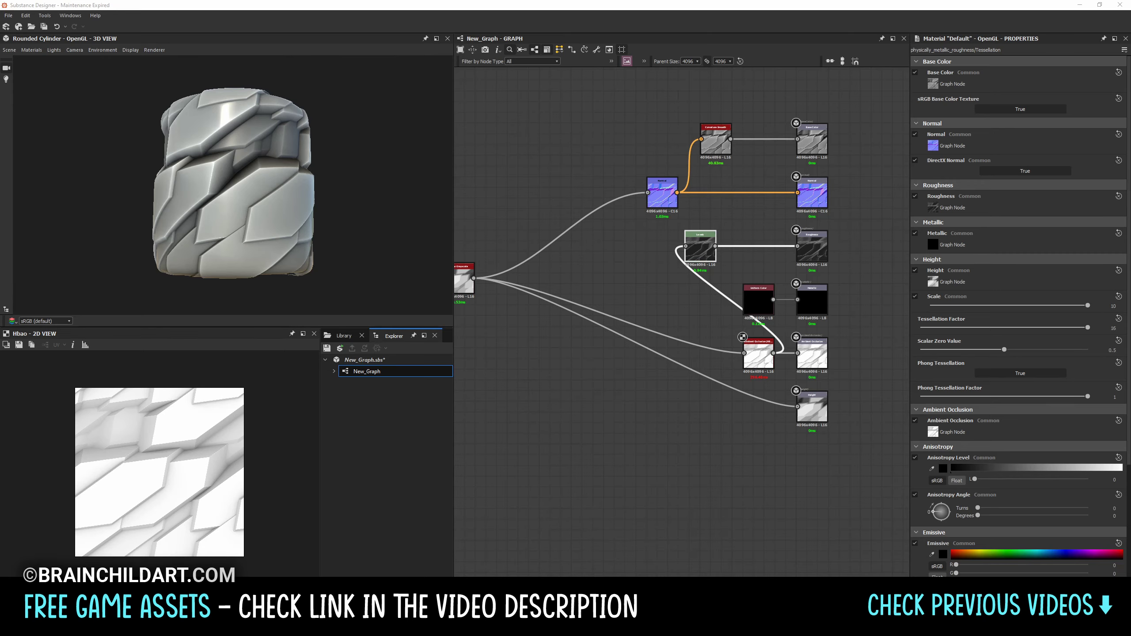
pyautogui.moveTo(563, 313); pyautogui.dragTo(710, 329, button='middle')
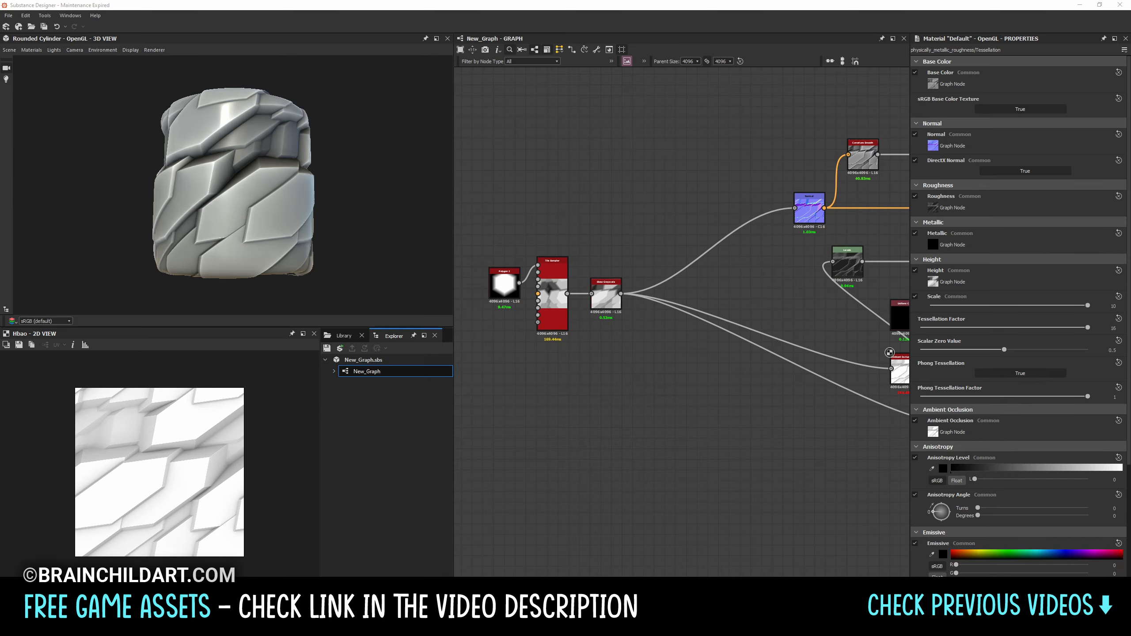
# Step: Insert a Slope Blur Grayscale between the polygon and the Tile Sampler
pyautogui.moveTo(652, 241); pyautogui.dragTo(506, 232)
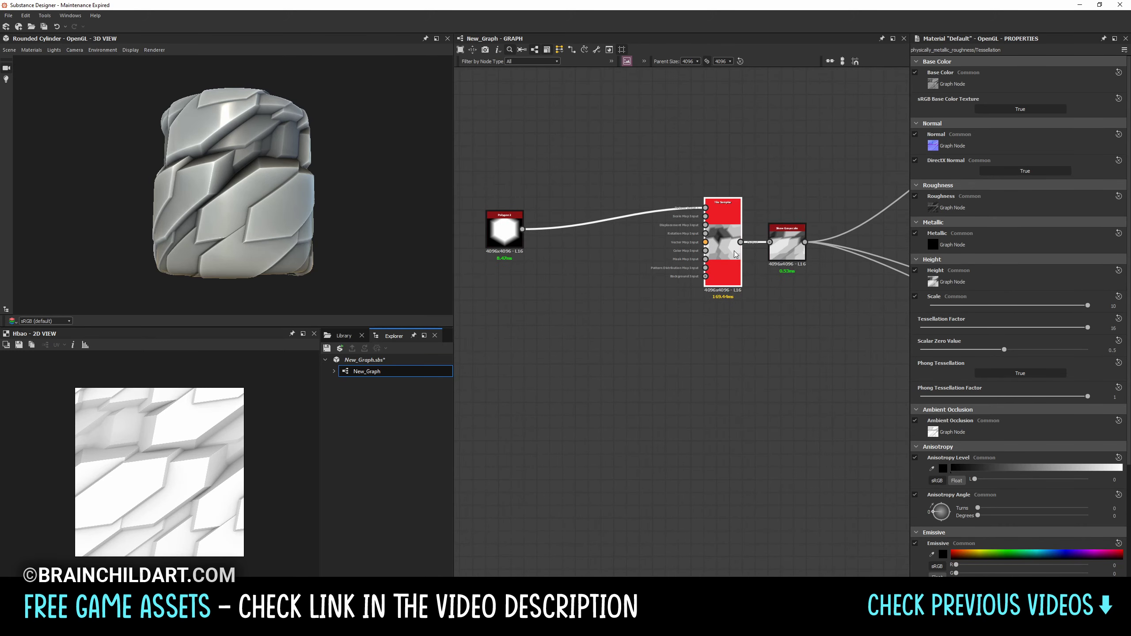
pyautogui.scroll(-3, 974, 371)
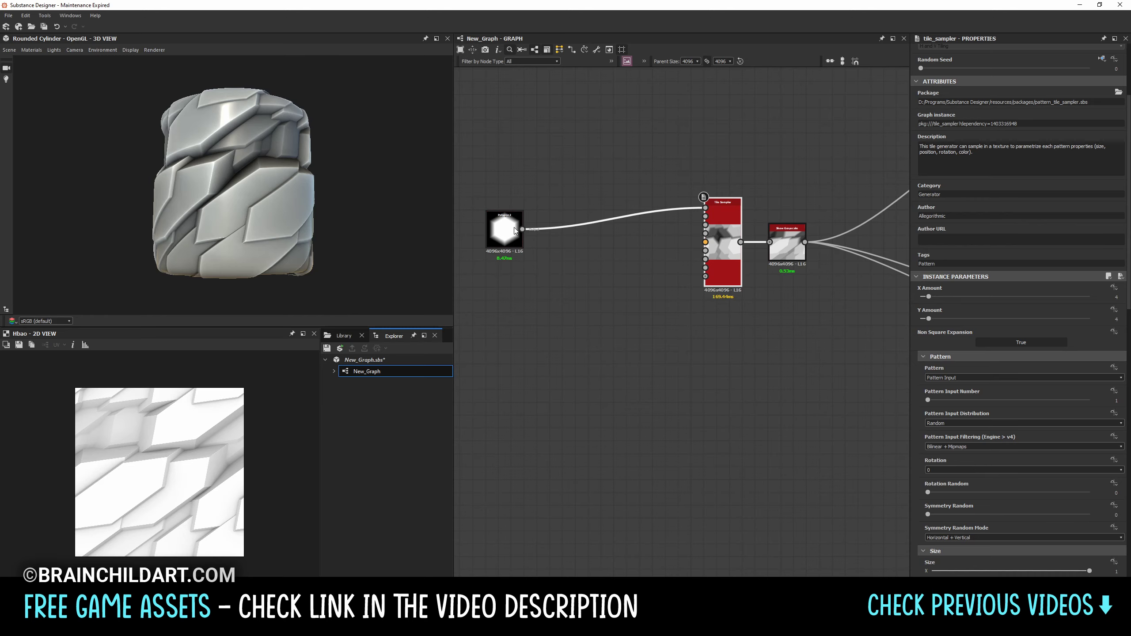
pyautogui.moveTo(553, 312); pyautogui.dragTo(668, 317, button='middle')
pyautogui.press('space')
pyautogui.click(713, 268)
pyautogui.moveTo(891, 254); pyautogui.dragTo(729, 253, button='middle')
# Step: Add a Directional Warp after the skewed tiles
pyautogui.click(769, 227)
pyautogui.press('space')
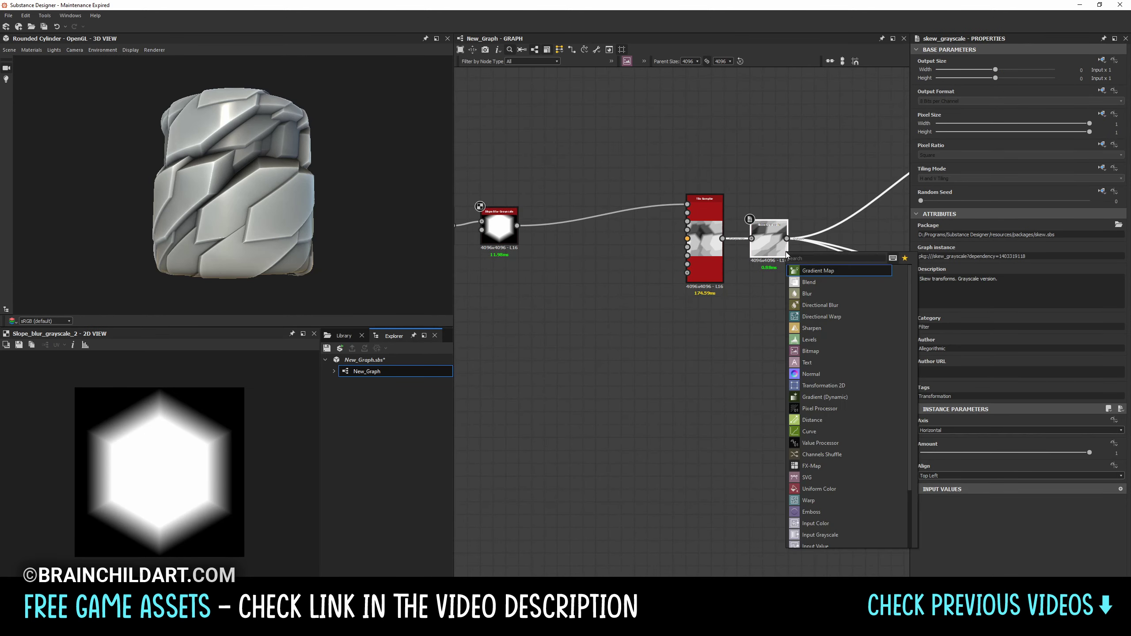
pyautogui.write('dir')
pyautogui.press('Return')
# Step: Connect a Perlin Noise with Scale 9 into the Directional Warp
pyautogui.press('space')
pyautogui.write('per')
pyautogui.press('Return')
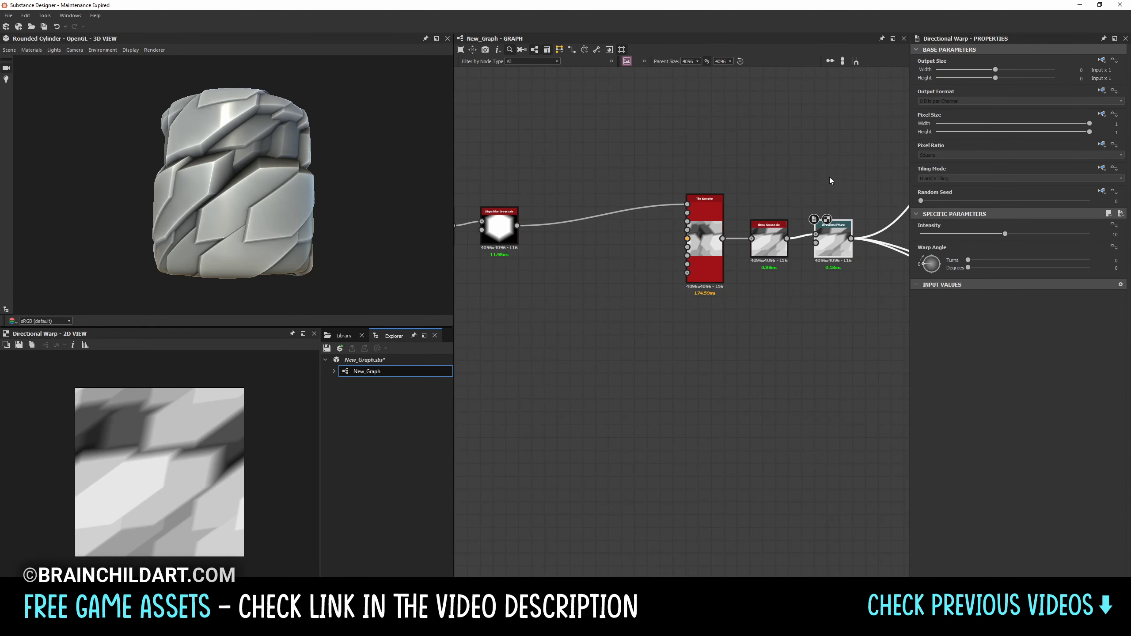
pyautogui.moveTo(829, 177); pyautogui.dragTo(707, 186, button='middle')
pyautogui.moveTo(664, 183); pyautogui.dragTo(694, 252)
pyautogui.moveTo(1004, 430); pyautogui.dragTo(942, 429)
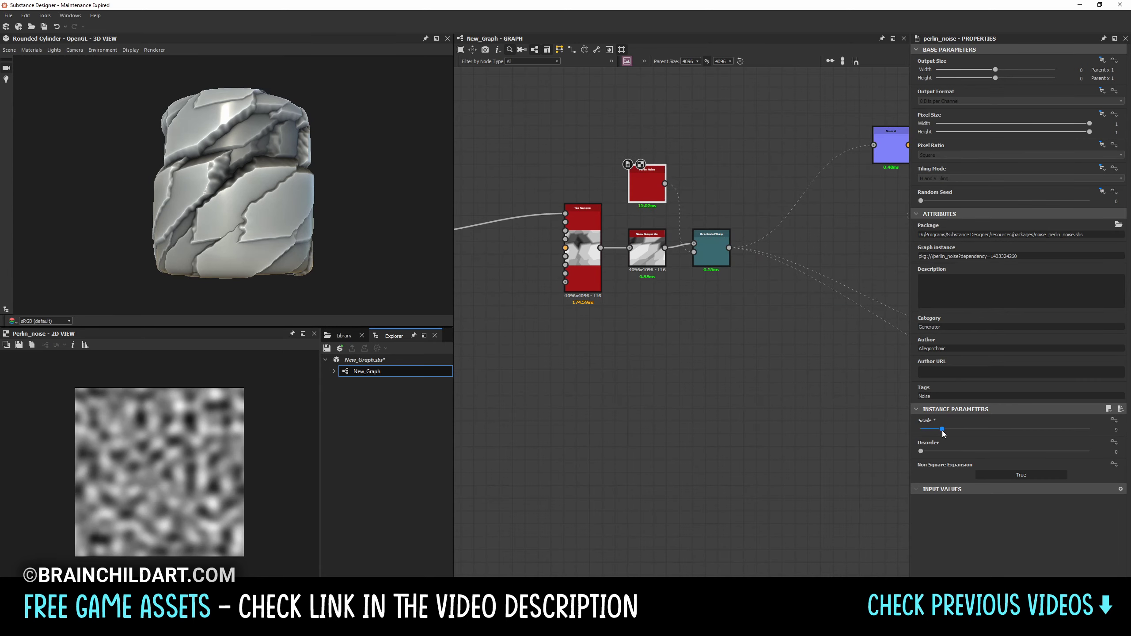
# Step: Insert a brightened, inverted Levels before the warp and set Warp Angle to -44°
pyautogui.press('space')
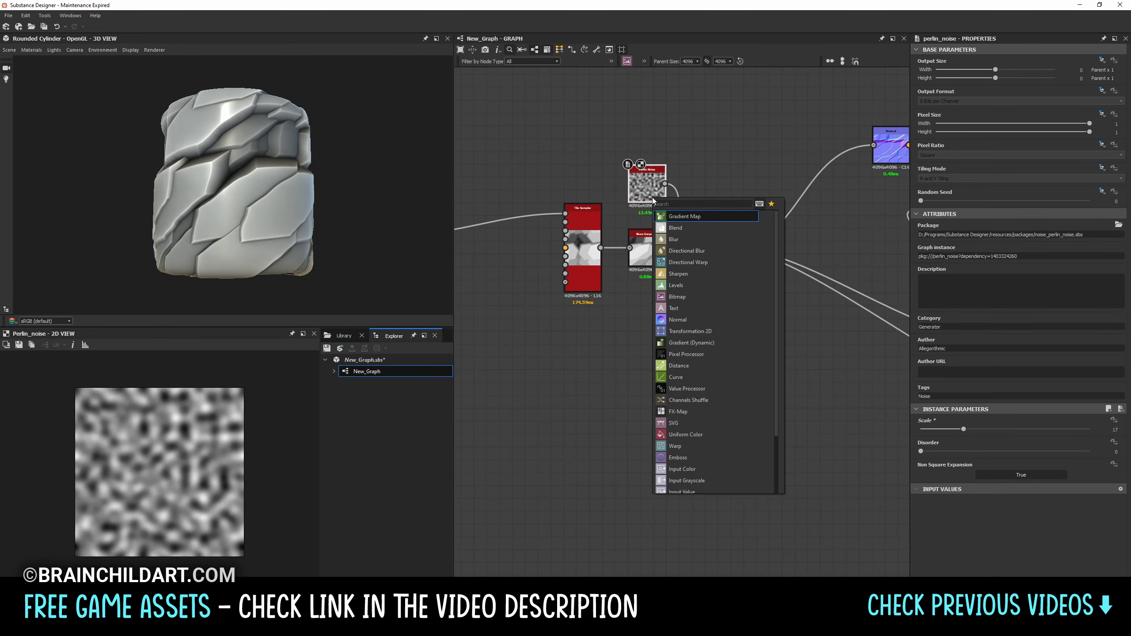
pyautogui.write('lev')
pyautogui.press('Return')
pyautogui.moveTo(1021, 250)
pyautogui.mouseDown()
pyautogui.moveTo(977, 251)
pyautogui.moveTo(1079, 251)
pyautogui.mouseUp()
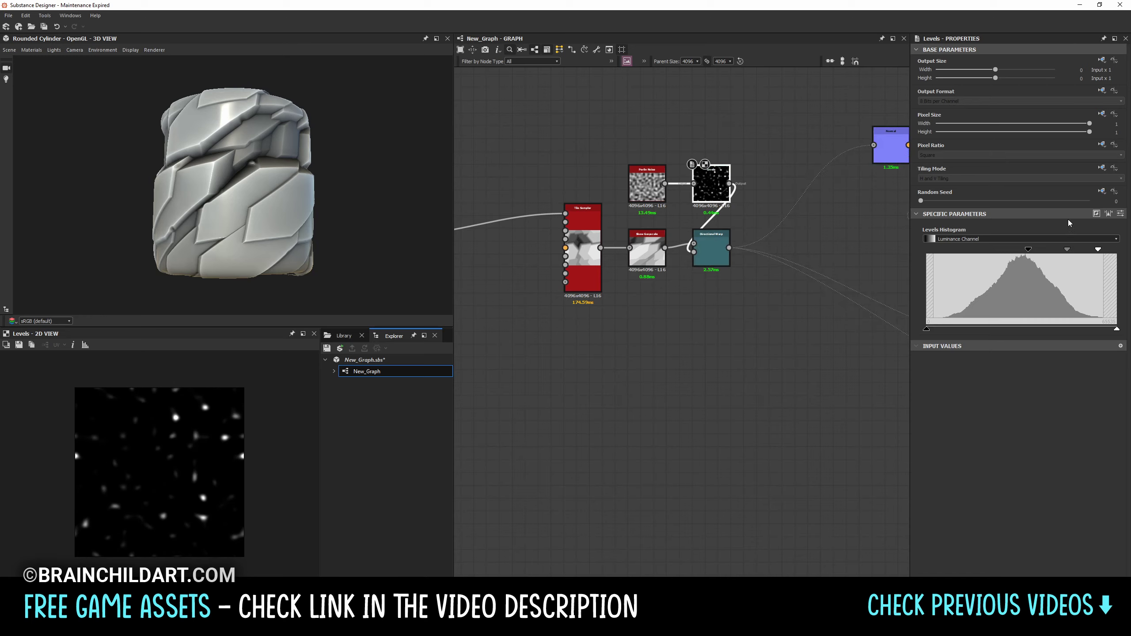
pyautogui.click(1097, 211)
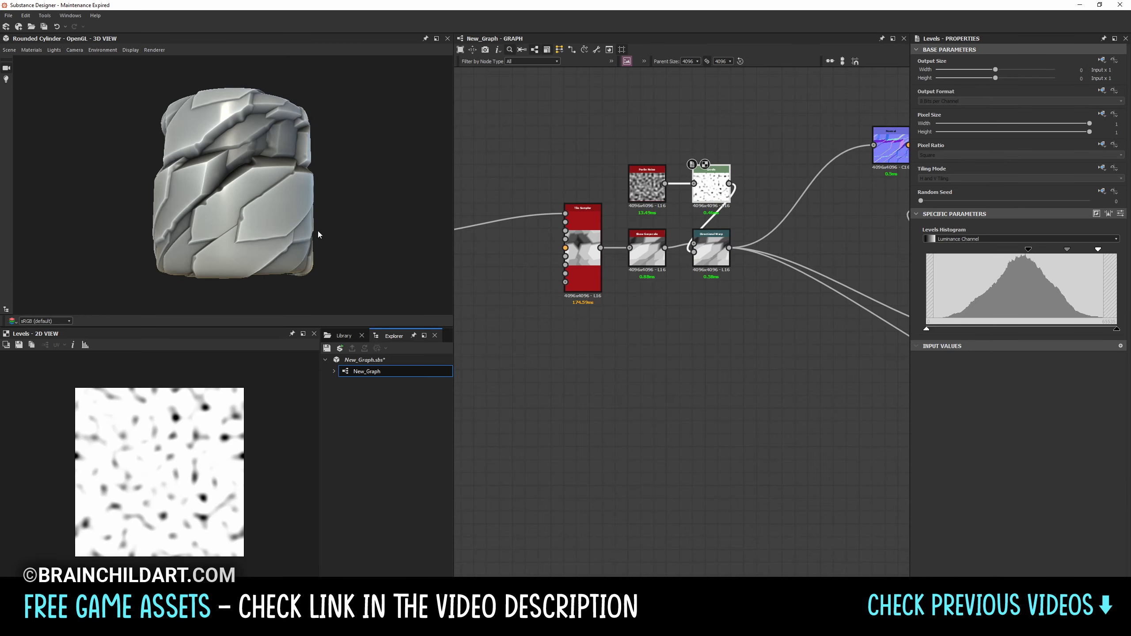
pyautogui.click(712, 252)
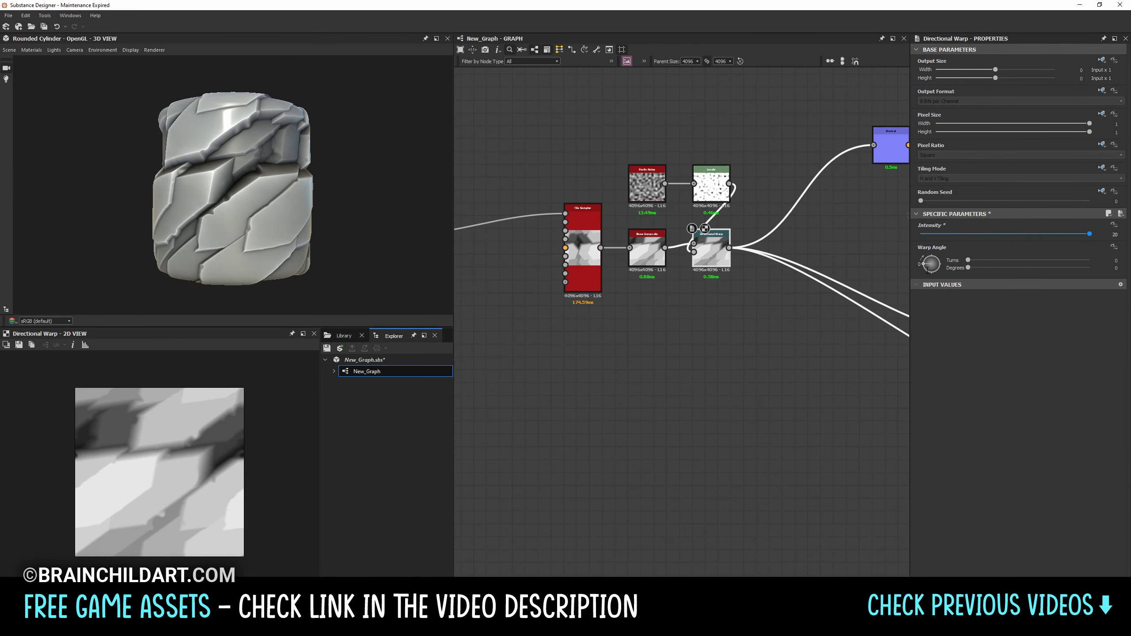
pyautogui.moveTo(927, 263); pyautogui.dragTo(924, 271)
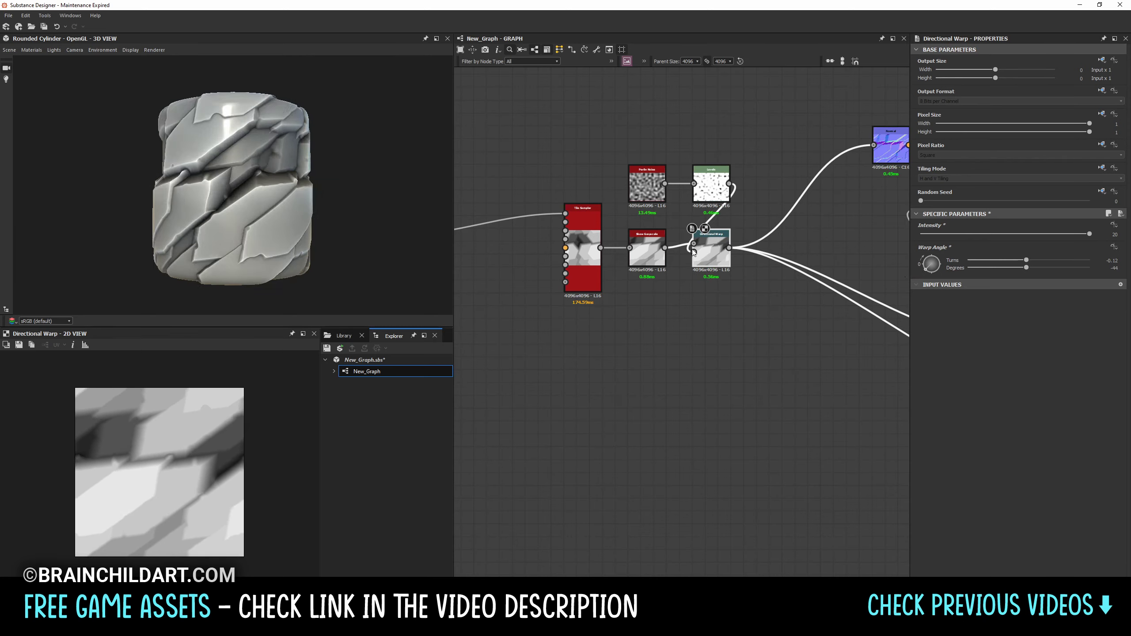
# Step: Add a Blend after the warp in Min (Darken) mode with opacity 0.33
pyautogui.press('b')
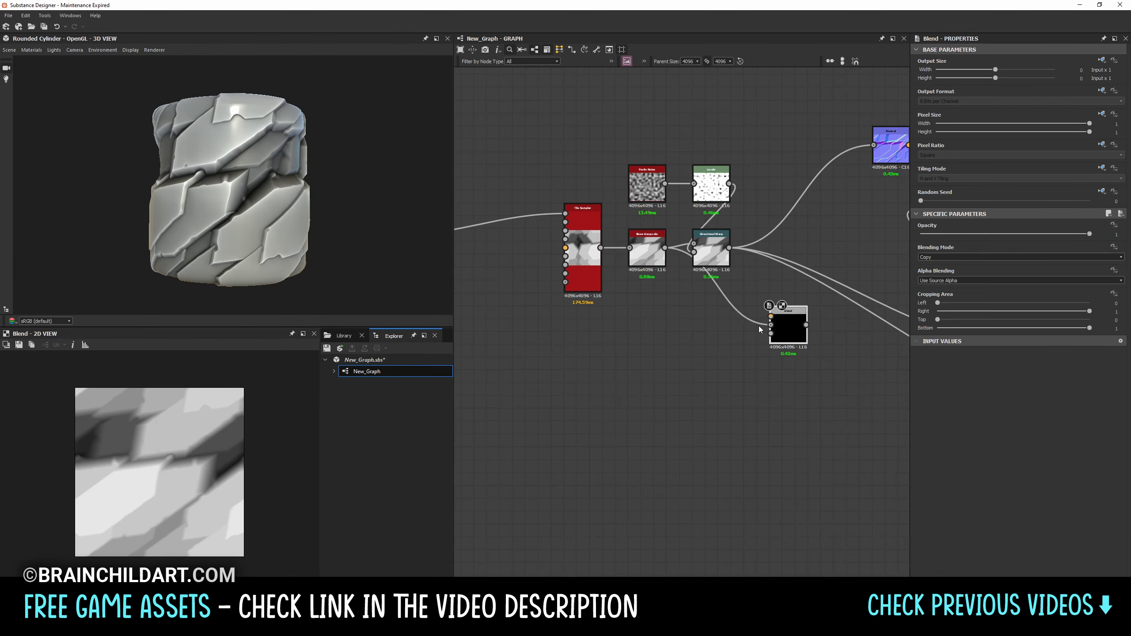
pyautogui.moveTo(729, 248)
pyautogui.mouseDown()
pyautogui.moveTo(771, 317)
pyautogui.moveTo(776, 251)
pyautogui.mouseUp()
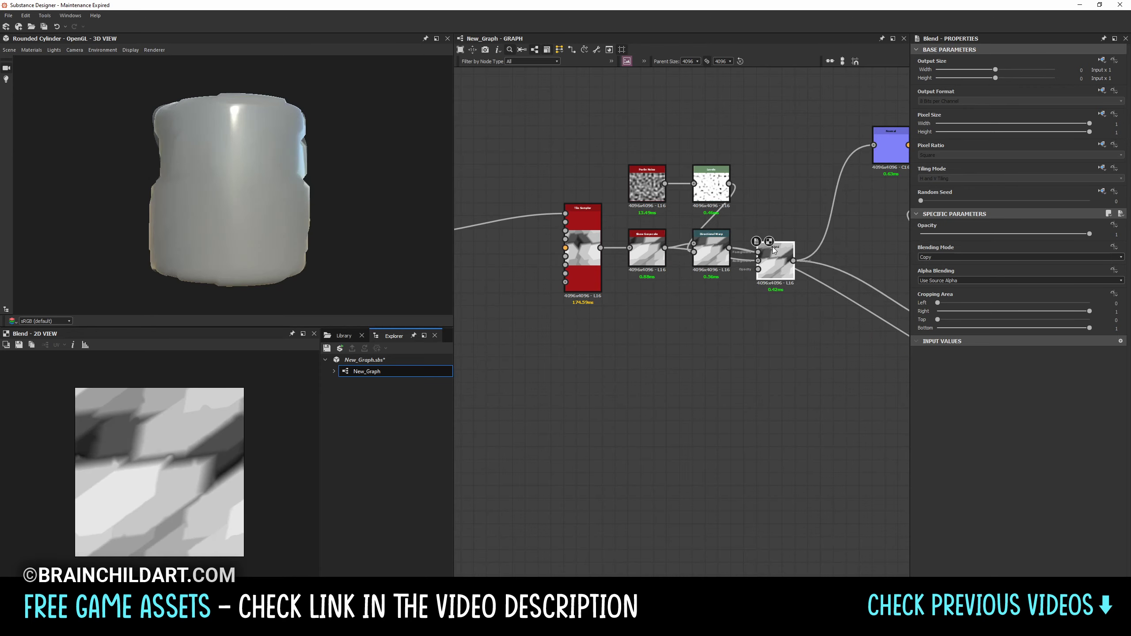
pyautogui.moveTo(1090, 233); pyautogui.dragTo(1001, 236)
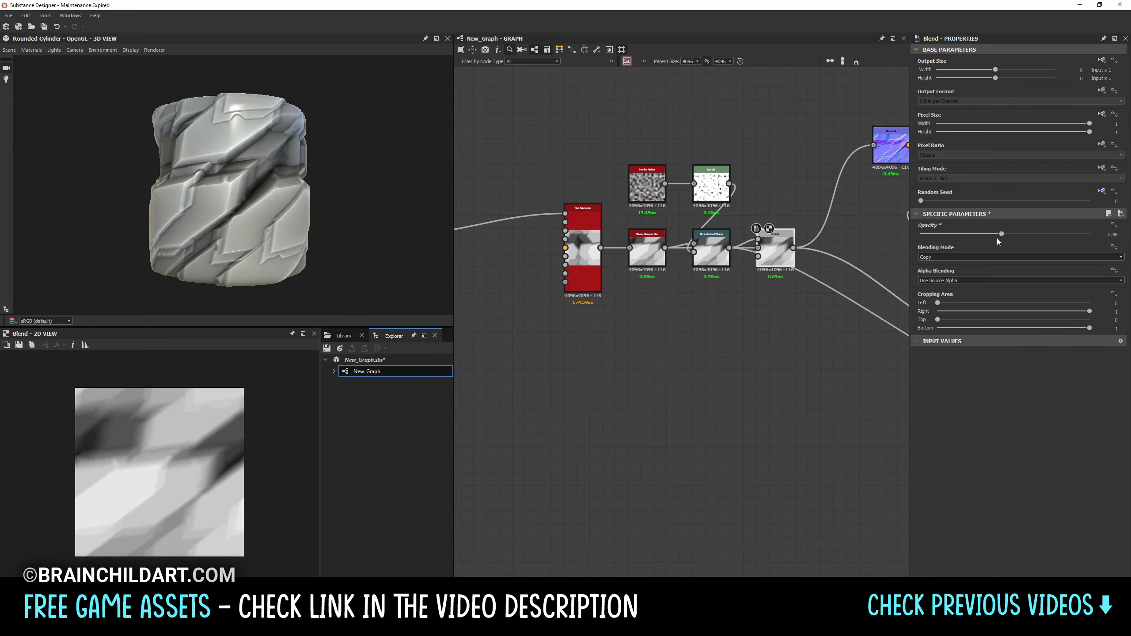
pyautogui.scroll(-2, 976, 256)
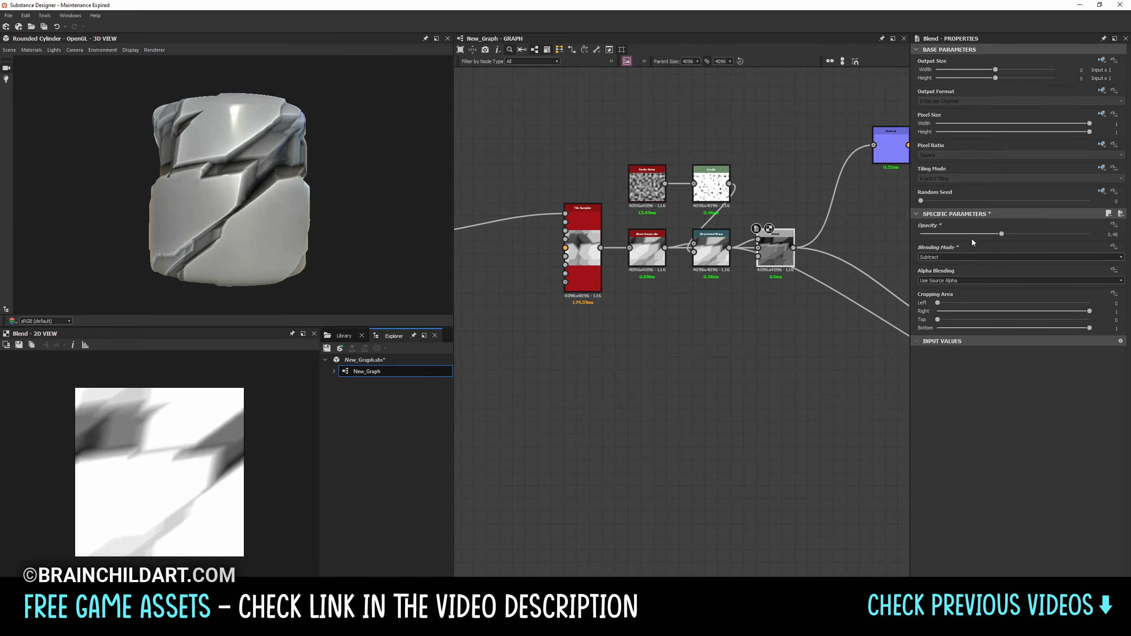
pyautogui.press('Down')
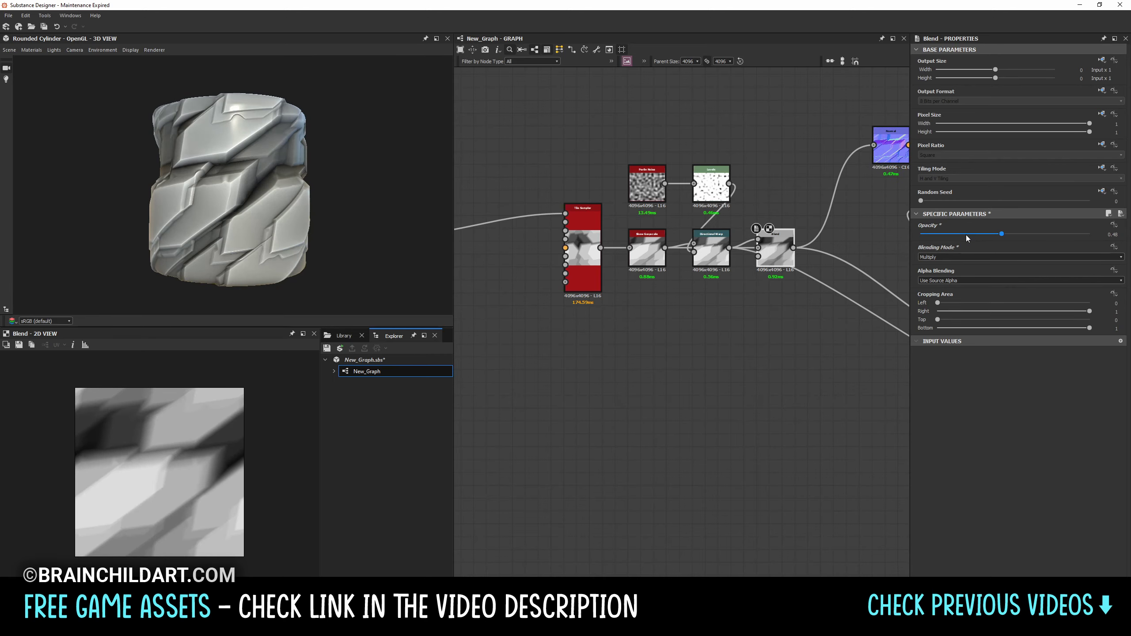
pyautogui.scroll(3, 781, 263)
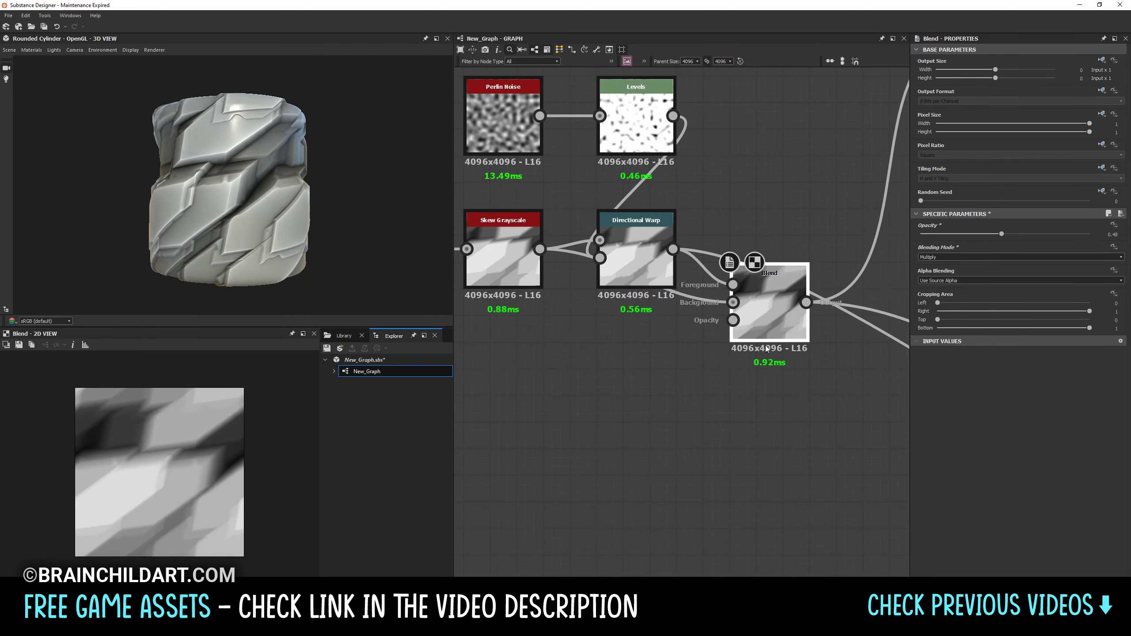
pyautogui.moveTo(958, 240); pyautogui.dragTo(1033, 229)
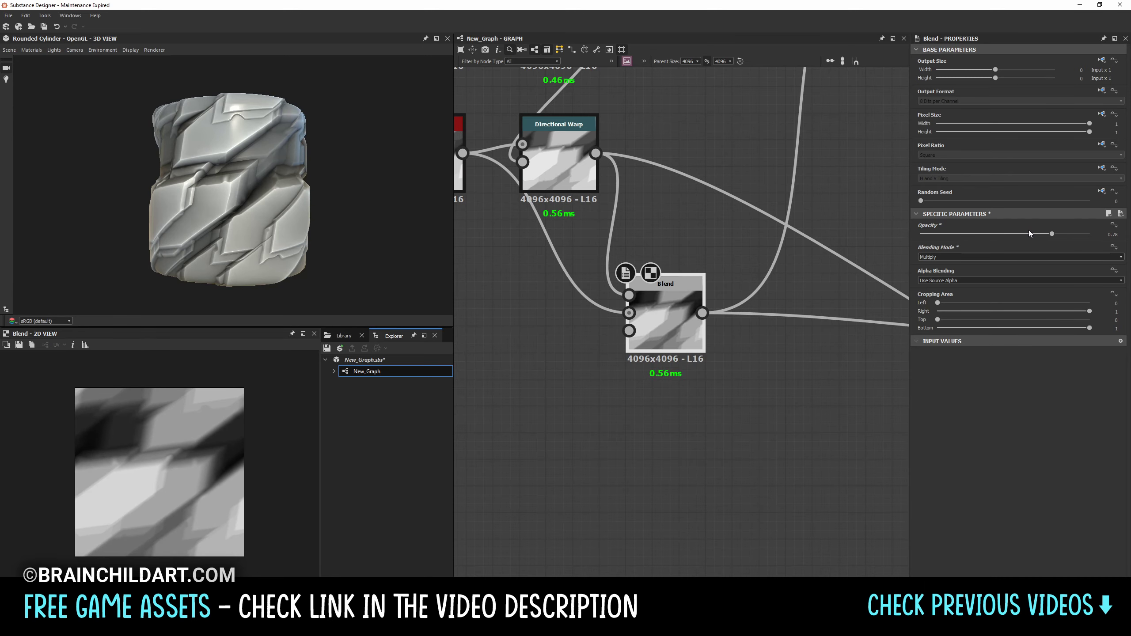
pyautogui.scroll(-3, 715, 248)
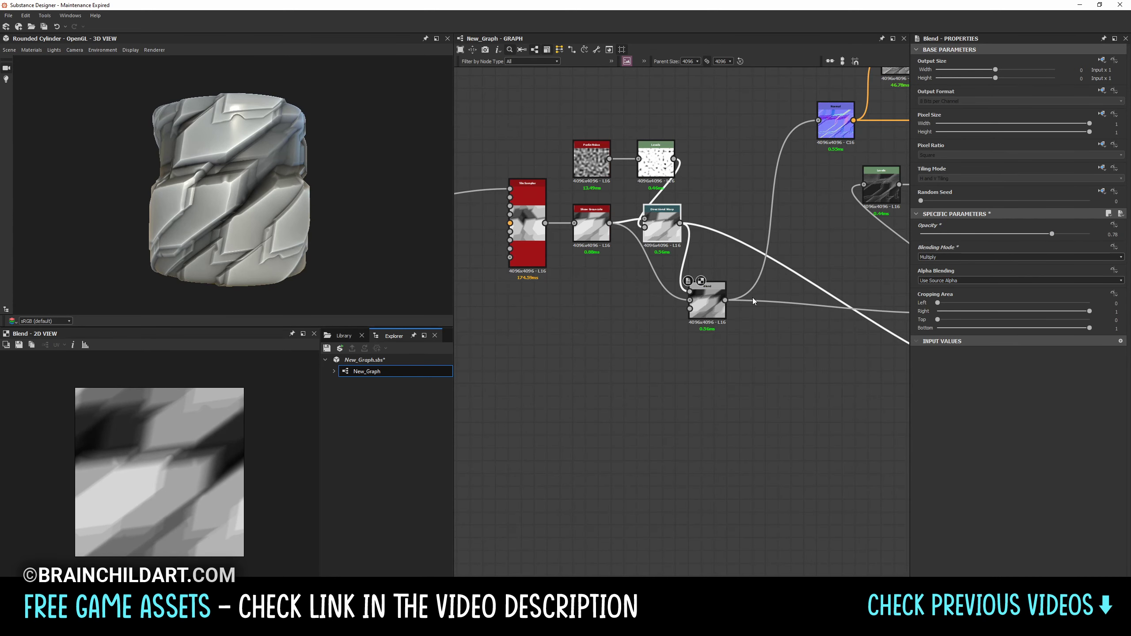
pyautogui.moveTo(1040, 235); pyautogui.dragTo(936, 237)
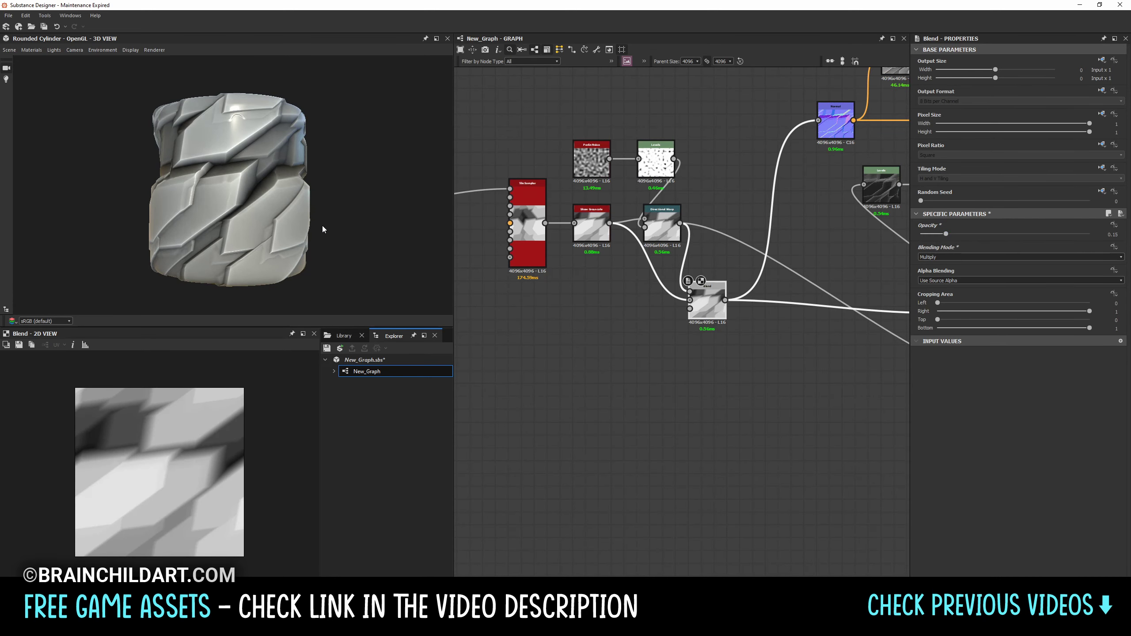
pyautogui.scroll(-1, 937, 256)
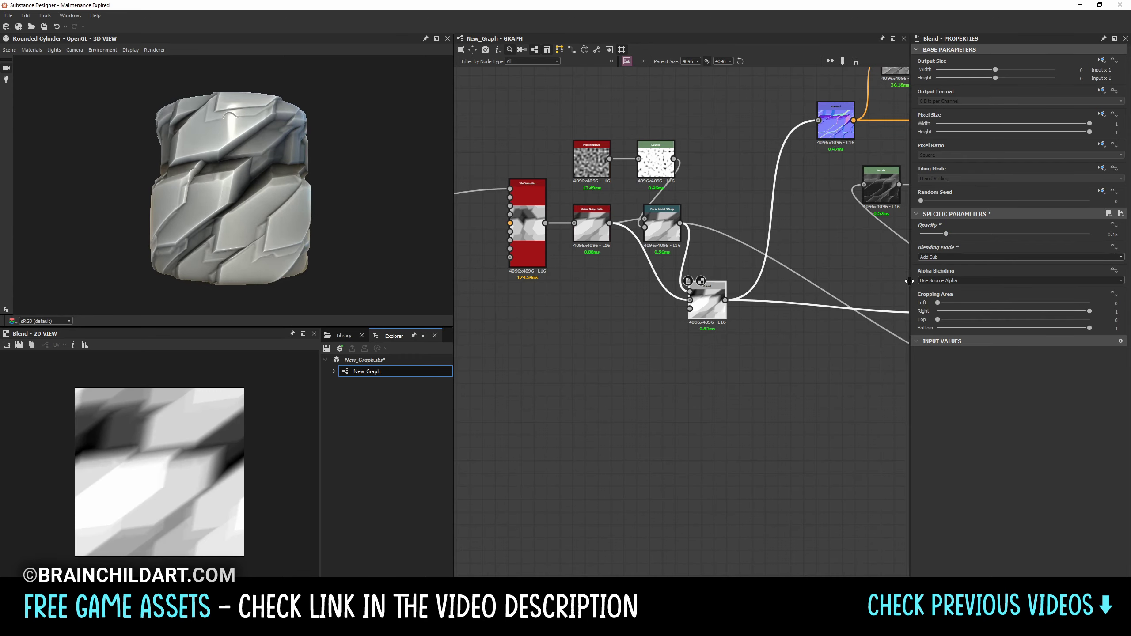
pyautogui.press('Down')
pyautogui.press('Down')
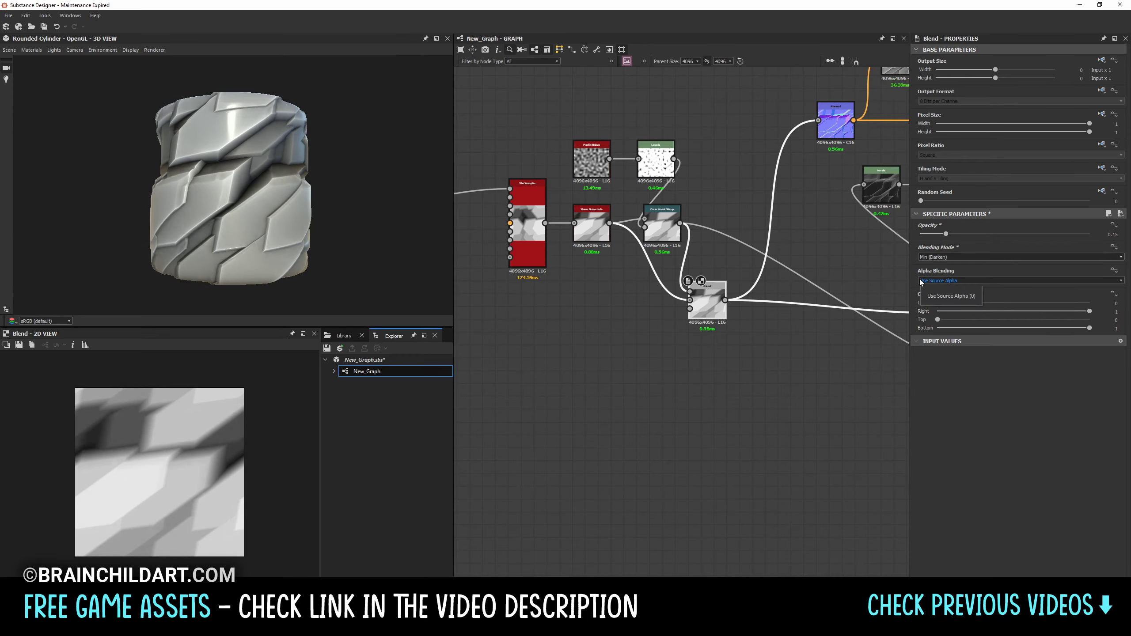
pyautogui.click(974, 235)
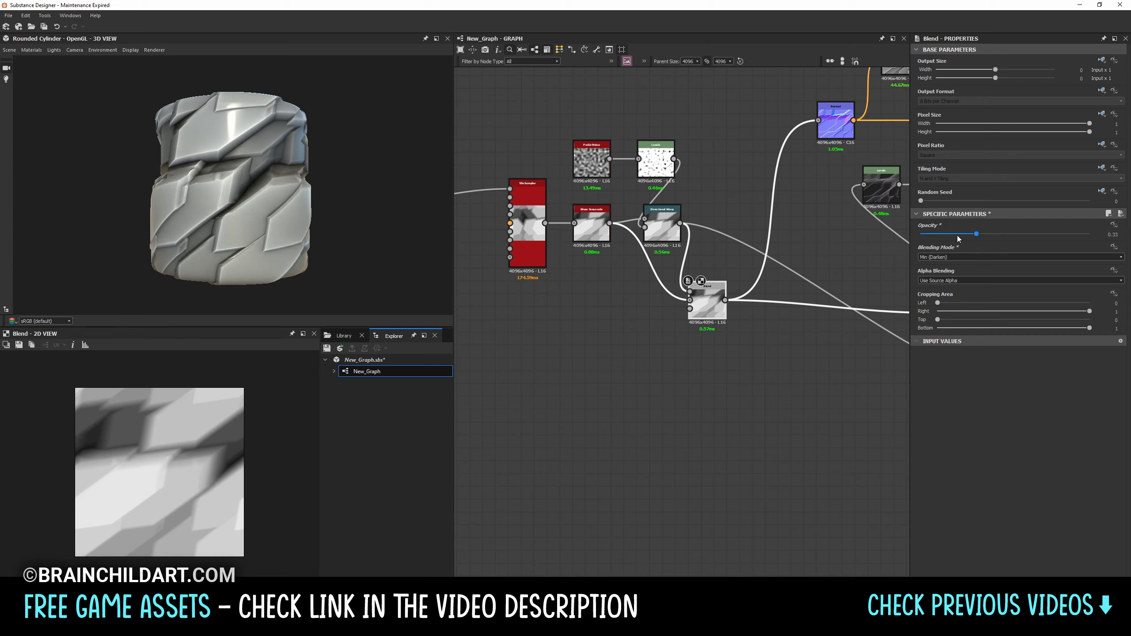
# Step: Set the Default preview material's Tiling to 1.67
pyautogui.moveTo(249, 209)
pyautogui.mouseDown()
pyautogui.moveTo(280, 230)
pyautogui.moveTo(305, 219)
pyautogui.mouseUp()
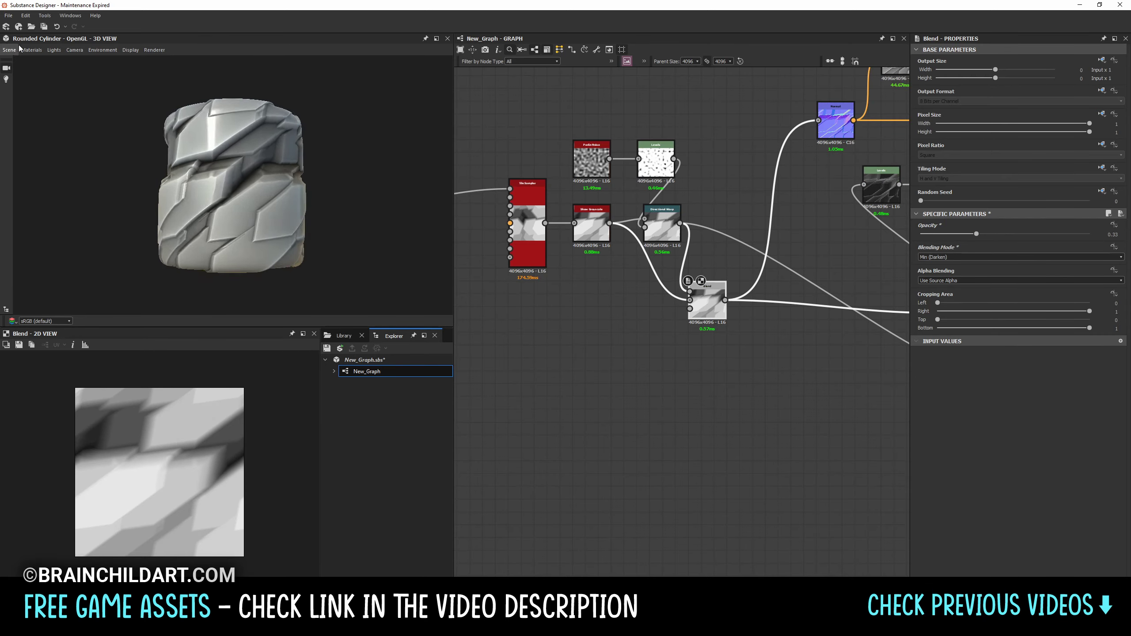
pyautogui.click(32, 50)
pyautogui.click(94, 68)
pyautogui.scroll(-10, 1102, 380)
pyautogui.scroll(-5, 1005, 524)
pyautogui.moveTo(938, 576)
pyautogui.mouseDown()
pyautogui.moveTo(950, 576)
pyautogui.moveTo(940, 576)
pyautogui.mouseUp()
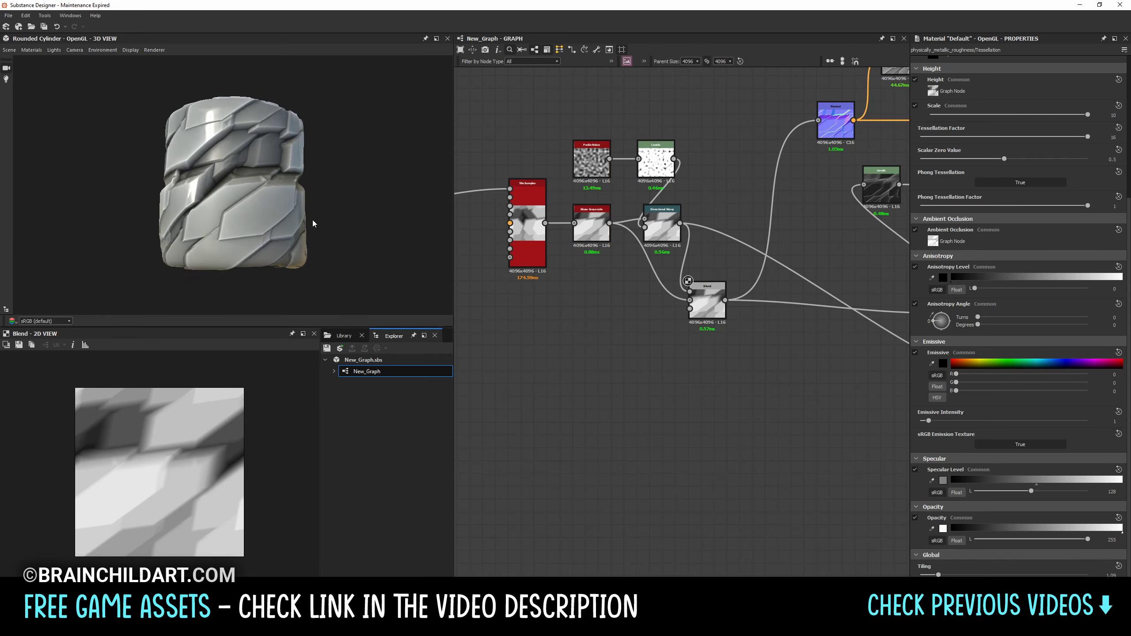
# Step: Pan to the hexagon shape nodes and open the node menu near Slope Blur
pyautogui.moveTo(468, 285)
pyautogui.mouseDown(button='middle')
pyautogui.moveTo(694, 315)
pyautogui.moveTo(625, 263)
pyautogui.mouseUp(button='middle')
pyautogui.scroll(2, 694, 316)
pyautogui.rightClick(626, 264)
# Step: Add a Blend after Slope Blur Grayscale with a Gradient Axial connected into it
pyautogui.click(646, 294)
pyautogui.press('space')
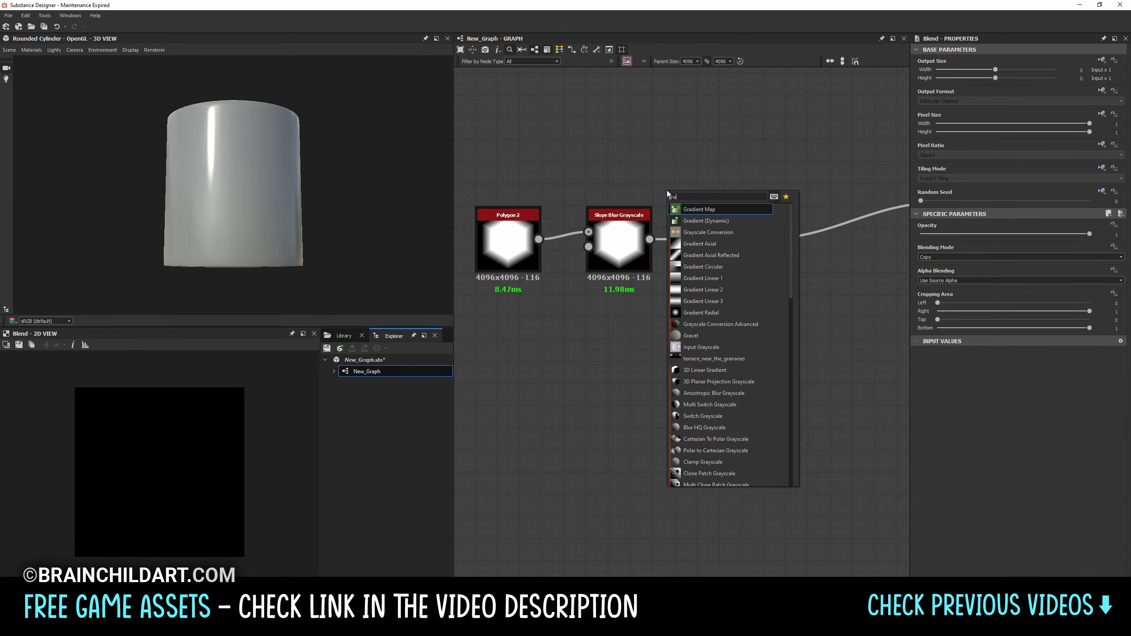
pyautogui.write('gradient')
pyautogui.click(688, 220)
pyautogui.moveTo(686, 219); pyautogui.dragTo(619, 198)
pyautogui.moveTo(627, 173); pyautogui.dragTo(700, 225)
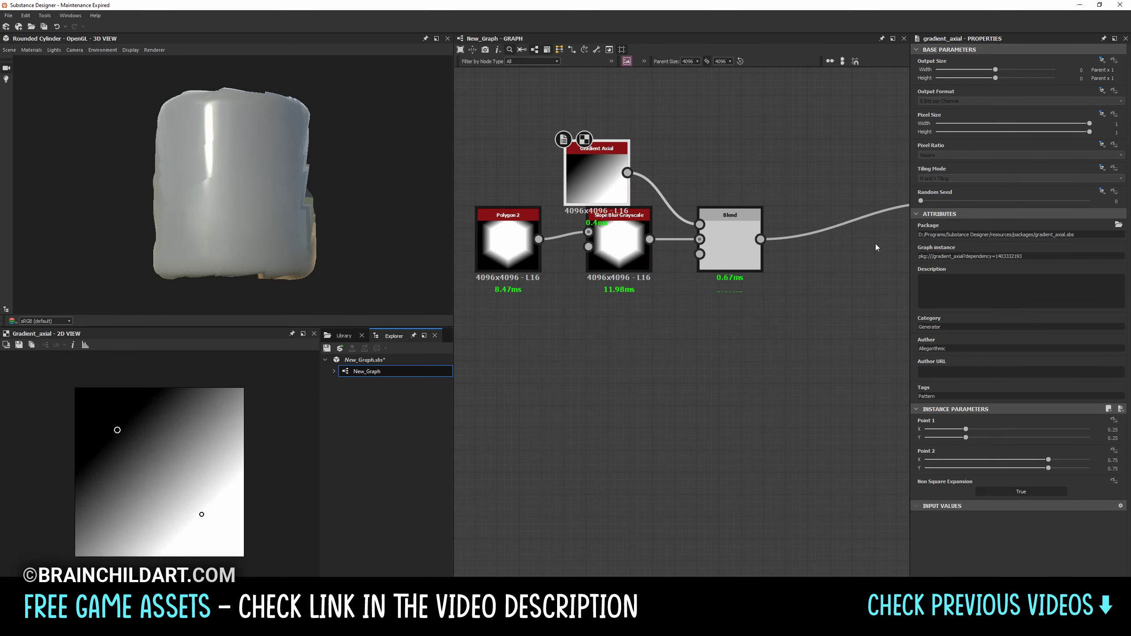
# Step: Try blend opacity 0.42 and reposition the Gradient Axial's two points
pyautogui.click(731, 245)
pyautogui.scroll(-2, 946, 260)
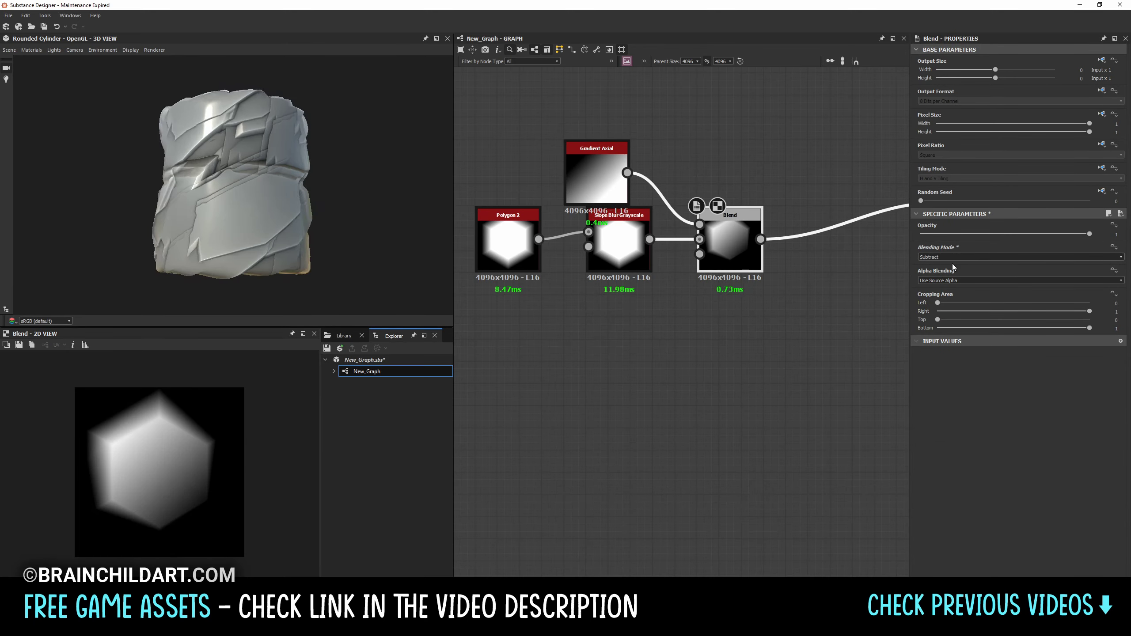
pyautogui.moveTo(1024, 234); pyautogui.dragTo(991, 235)
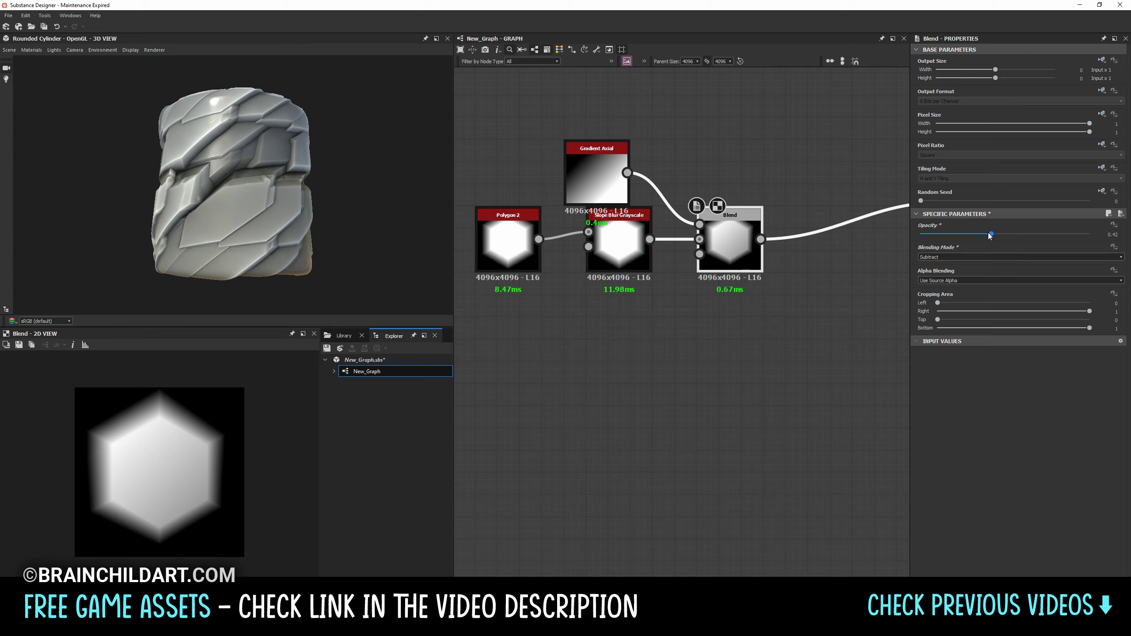
pyautogui.click(601, 200)
pyautogui.moveTo(239, 552); pyautogui.dragTo(245, 560)
pyautogui.moveTo(201, 515); pyautogui.dragTo(109, 404)
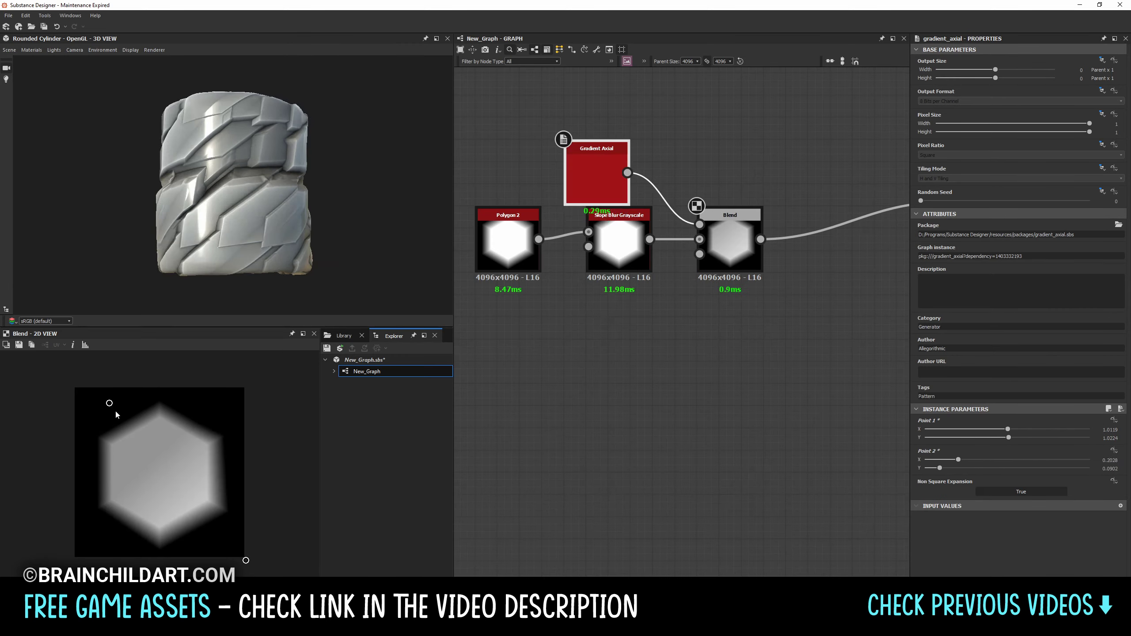
# Step: Set the Blend to Min (Darken) mode with opacity back at 1
pyautogui.click(725, 258)
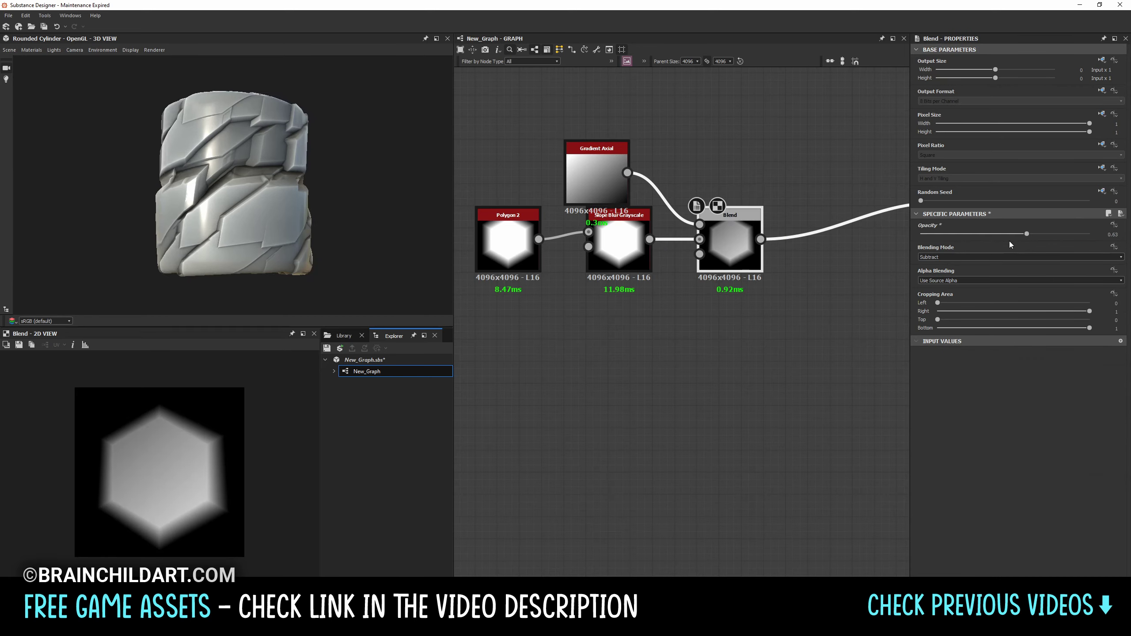
pyautogui.click(938, 257)
pyautogui.scroll(-1, 935, 253)
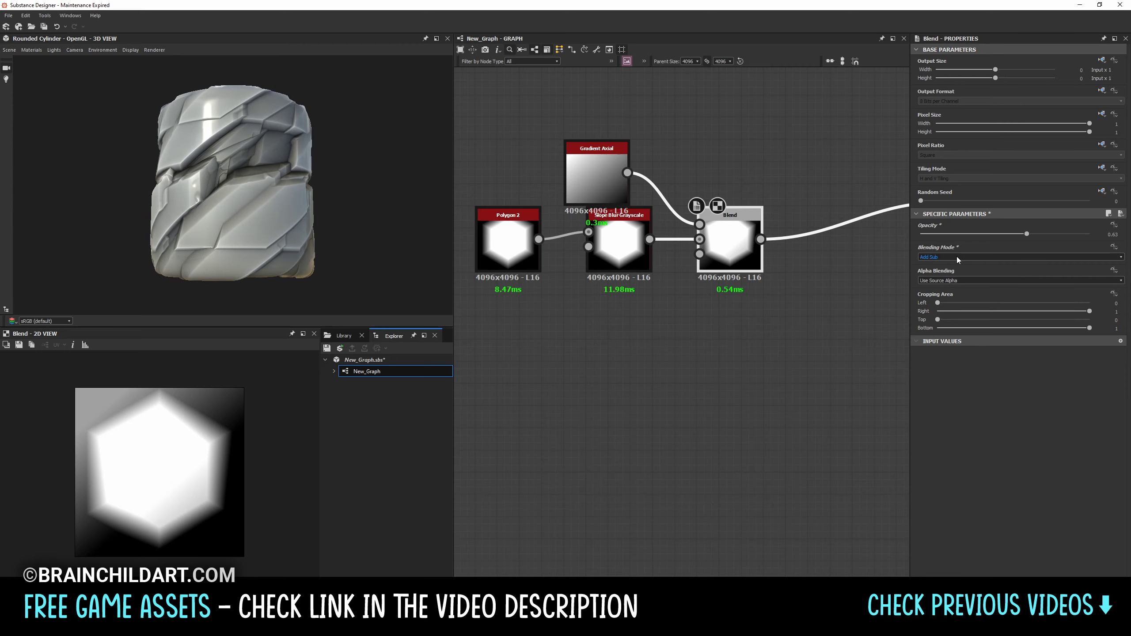
pyautogui.scroll(-1, 944, 255)
pyautogui.scroll(-1, 939, 255)
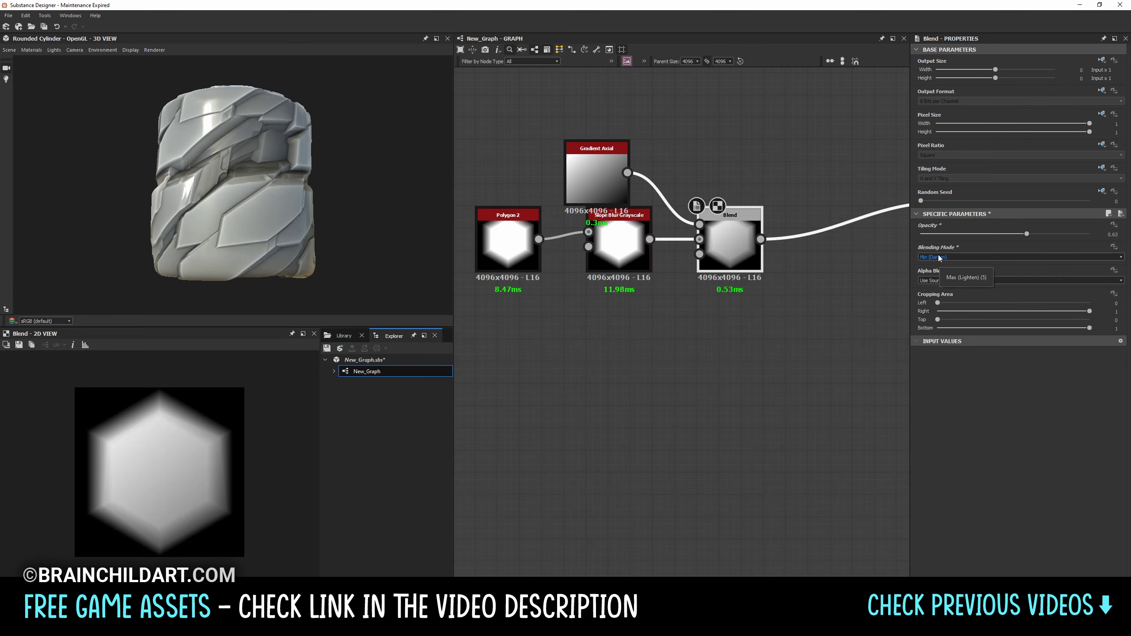
pyautogui.moveTo(757, 401); pyautogui.dragTo(703, 405, button='middle')
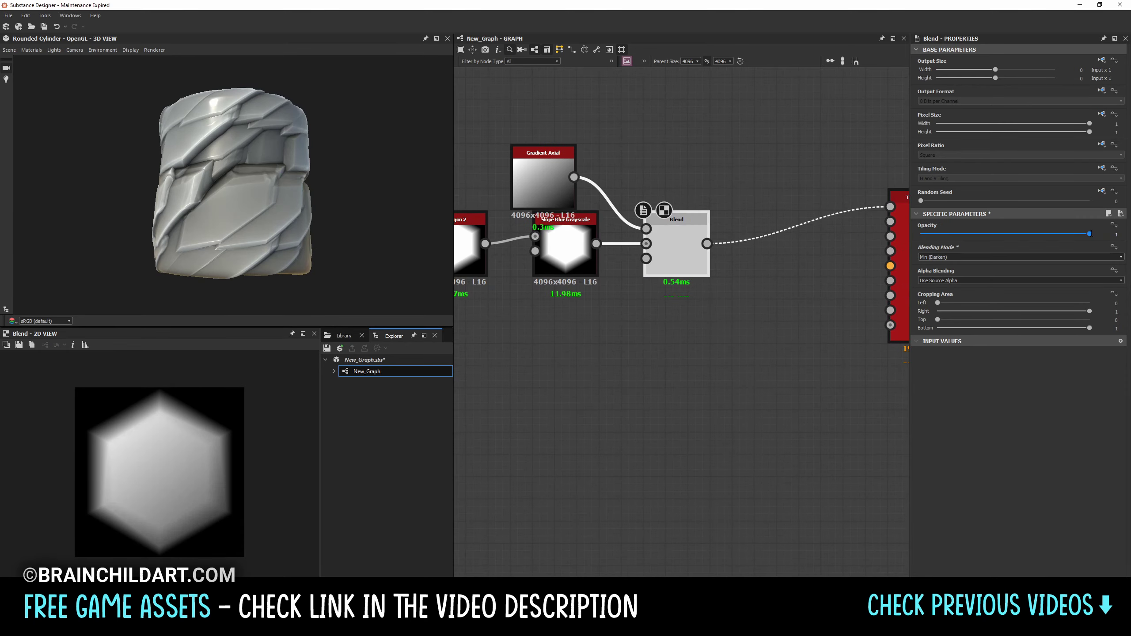
pyautogui.moveTo(1027, 233); pyautogui.dragTo(1096, 234)
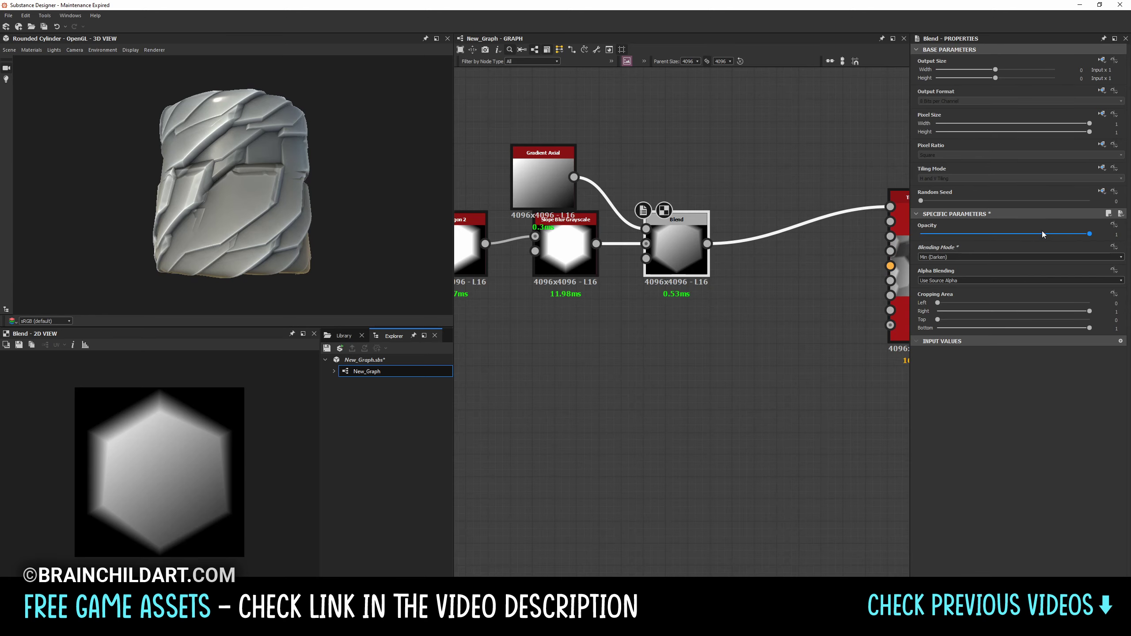
pyautogui.moveTo(757, 402); pyautogui.dragTo(801, 401, button='middle')
# Step: Give the Tile Sampler Scale Random 0.19 and Rotation Random 0.31
pyautogui.scroll(-2, 713, 357)
pyautogui.click(645, 250)
pyautogui.scroll(-3, 980, 394)
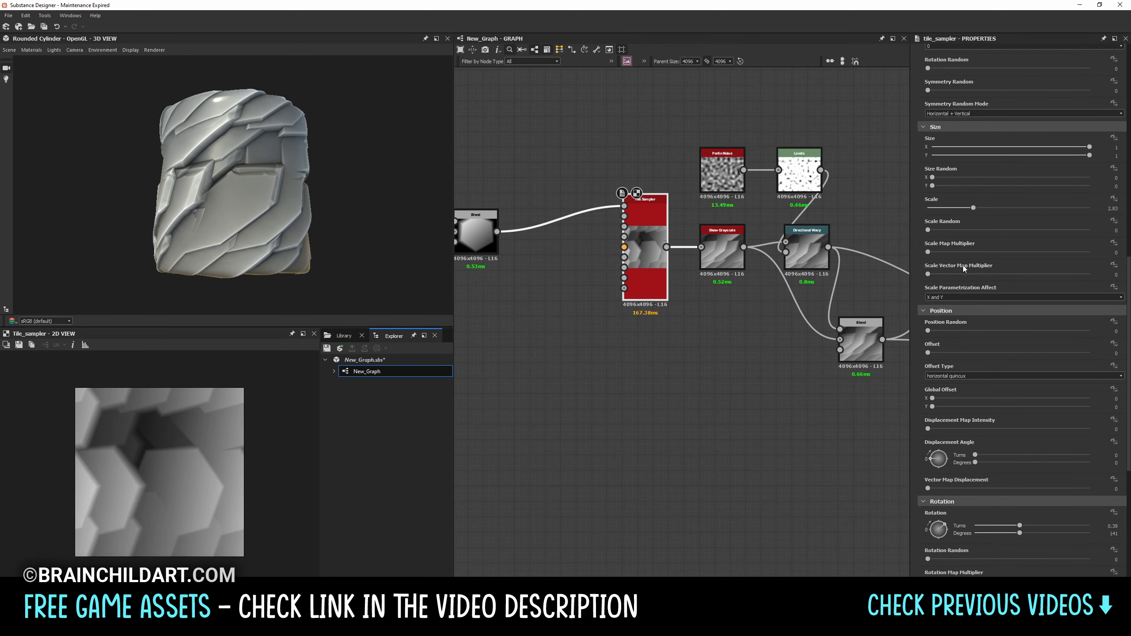
pyautogui.click(959, 229)
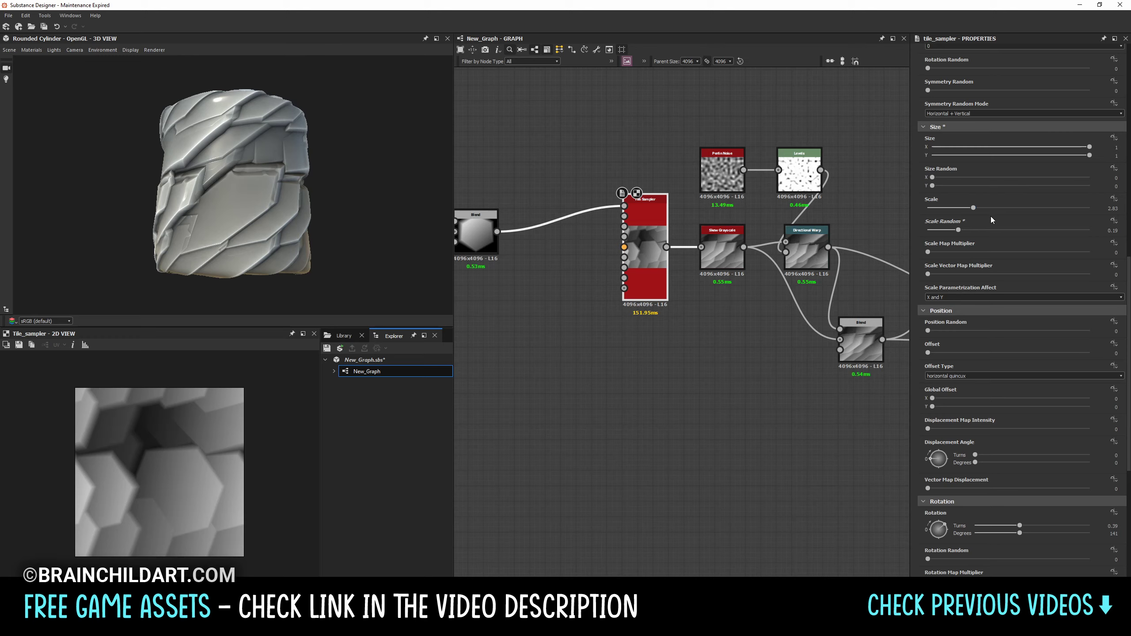
pyautogui.scroll(-2, 969, 297)
pyautogui.scroll(-2, 968, 298)
pyautogui.click(978, 374)
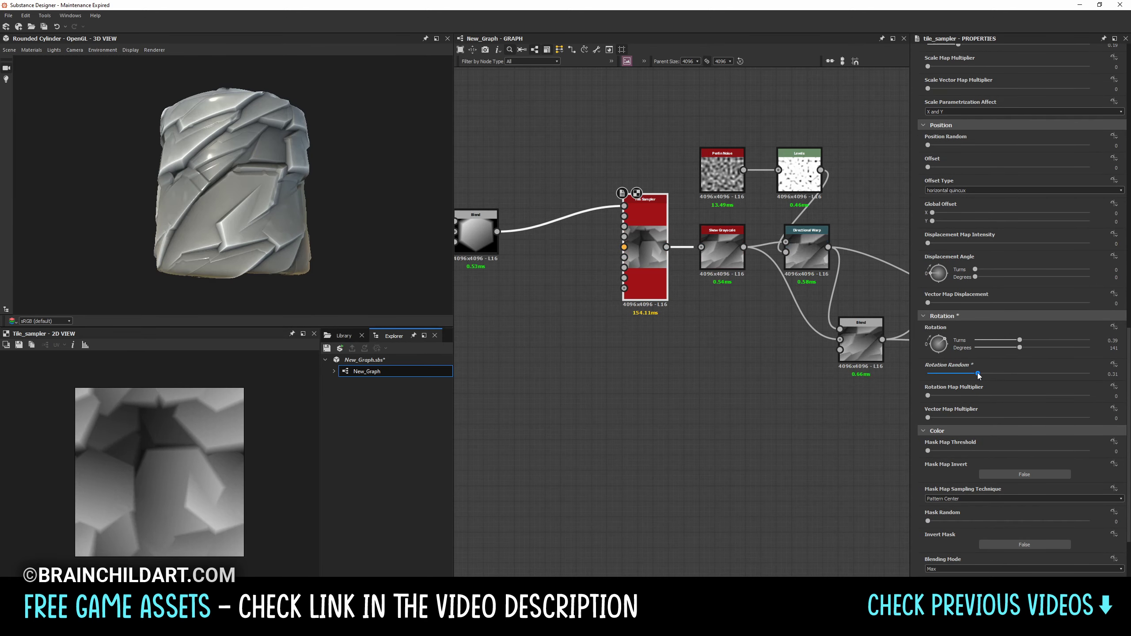
# Step: Set the Tile Sampler Offset to 1 and Position Random to 2.45
pyautogui.scroll(1, 966, 394)
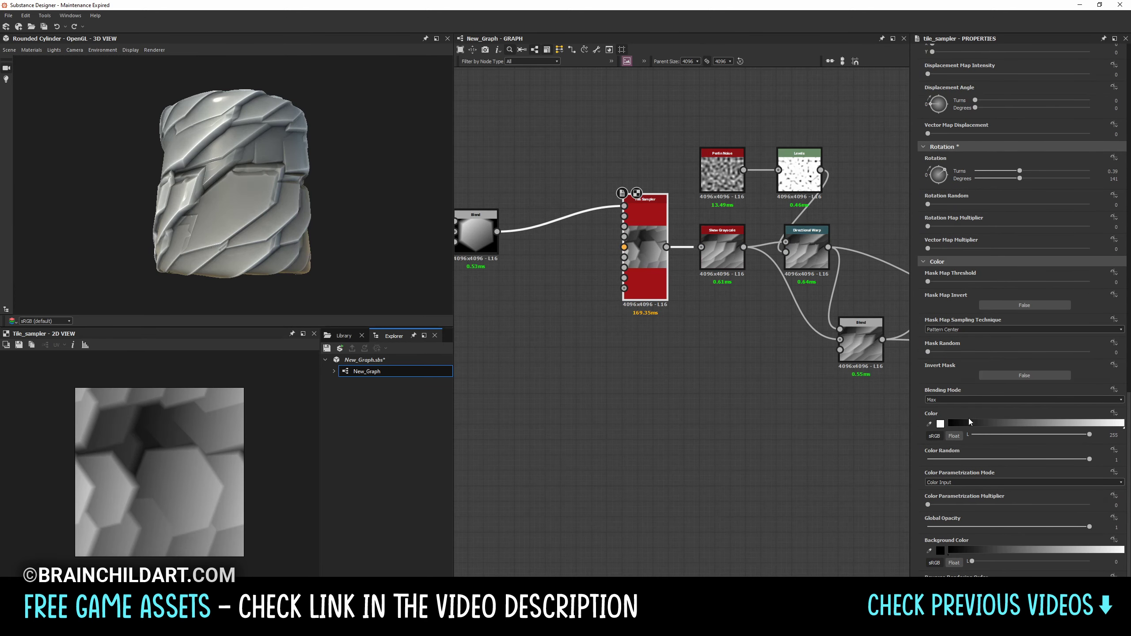
pyautogui.scroll(1, 953, 400)
pyautogui.scroll(2, 960, 352)
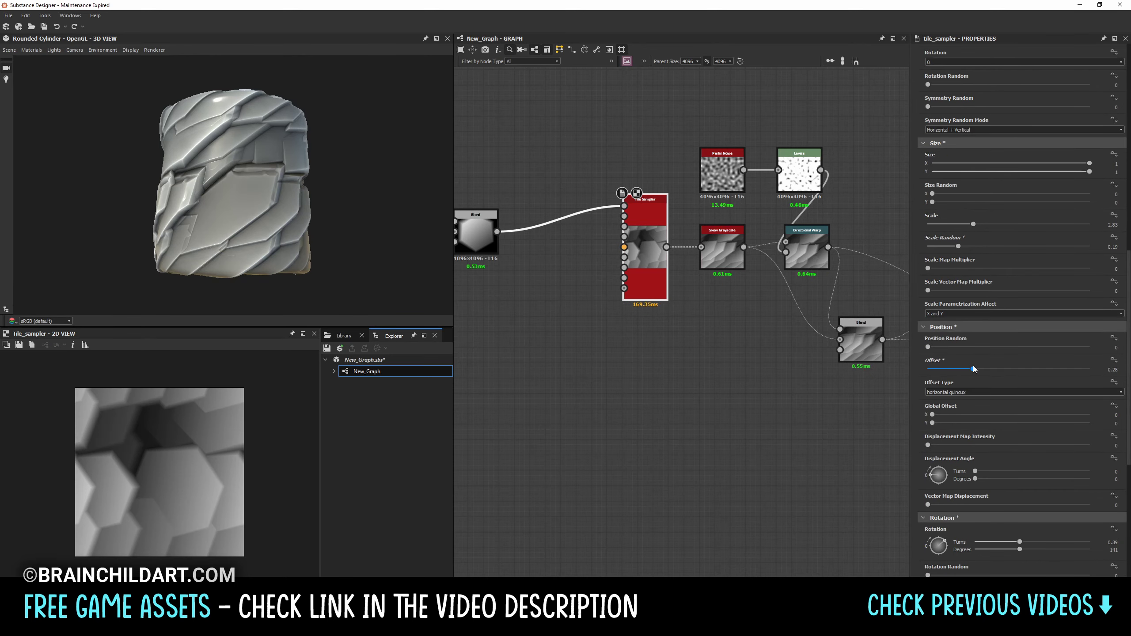
pyautogui.moveTo(974, 368); pyautogui.dragTo(1092, 370)
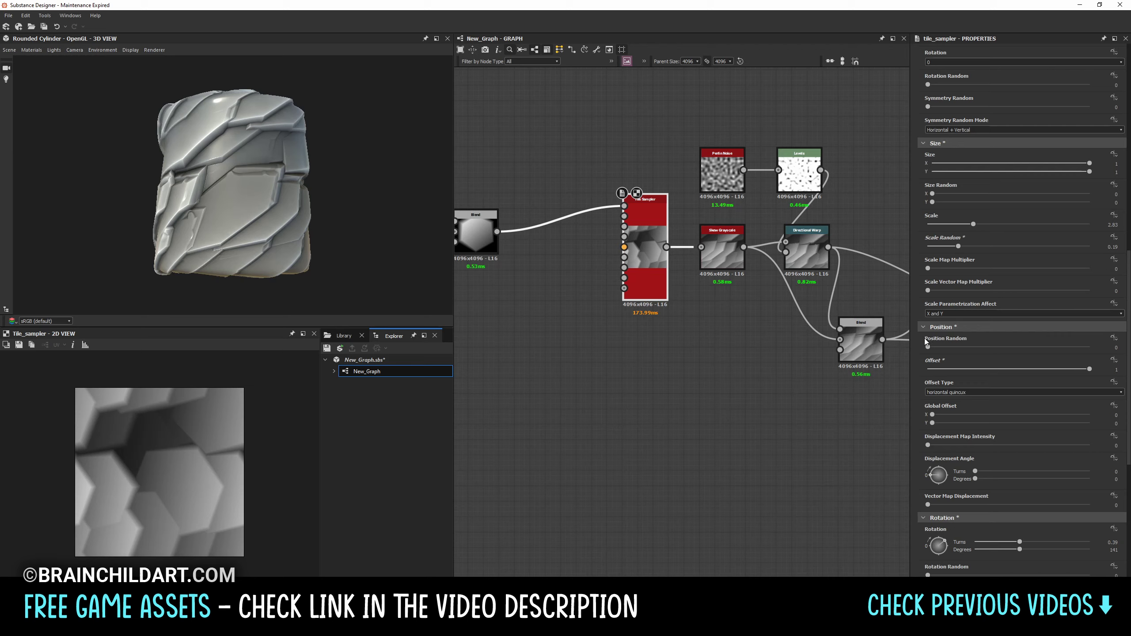
pyautogui.moveTo(928, 347); pyautogui.dragTo(974, 348)
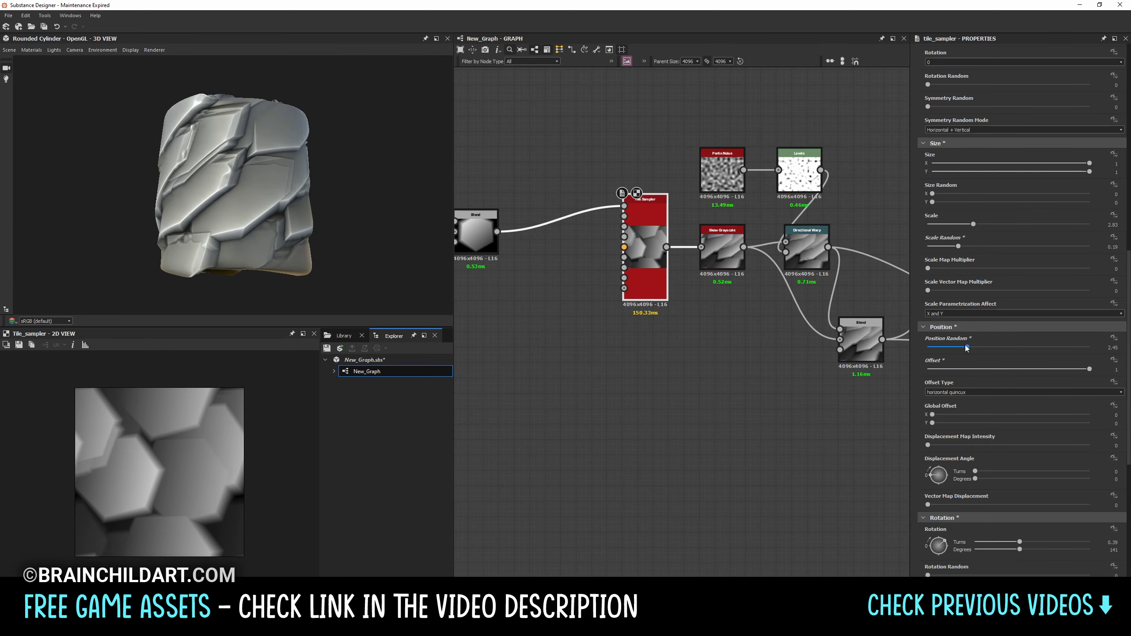
pyautogui.moveTo(664, 258); pyautogui.dragTo(726, 273, button='middle')
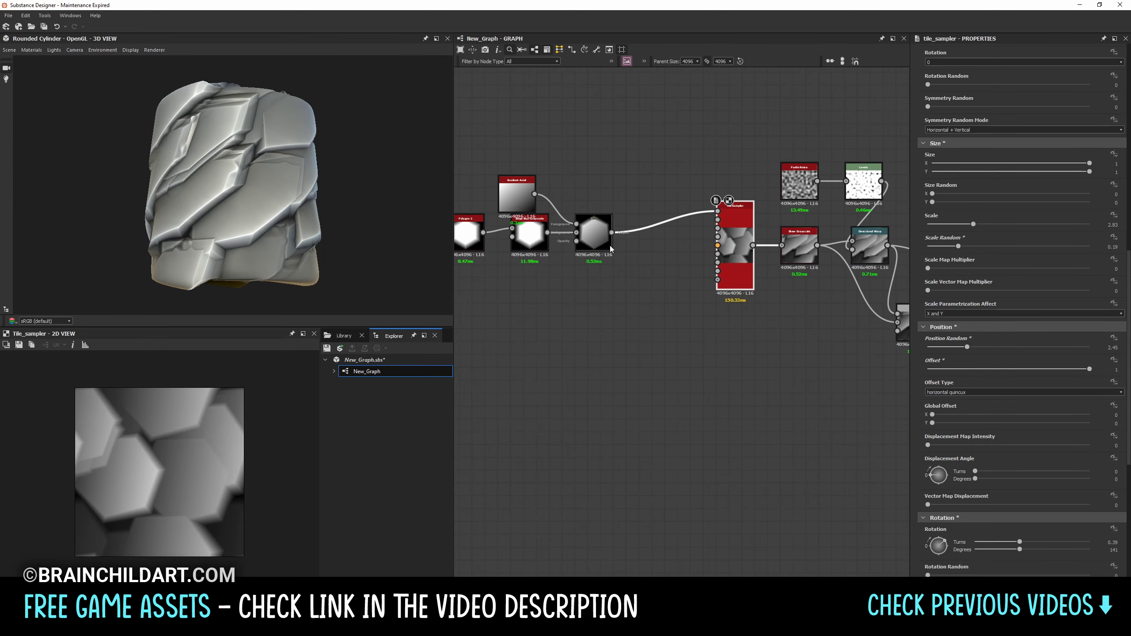
pyautogui.moveTo(250, 240); pyautogui.dragTo(312, 250)
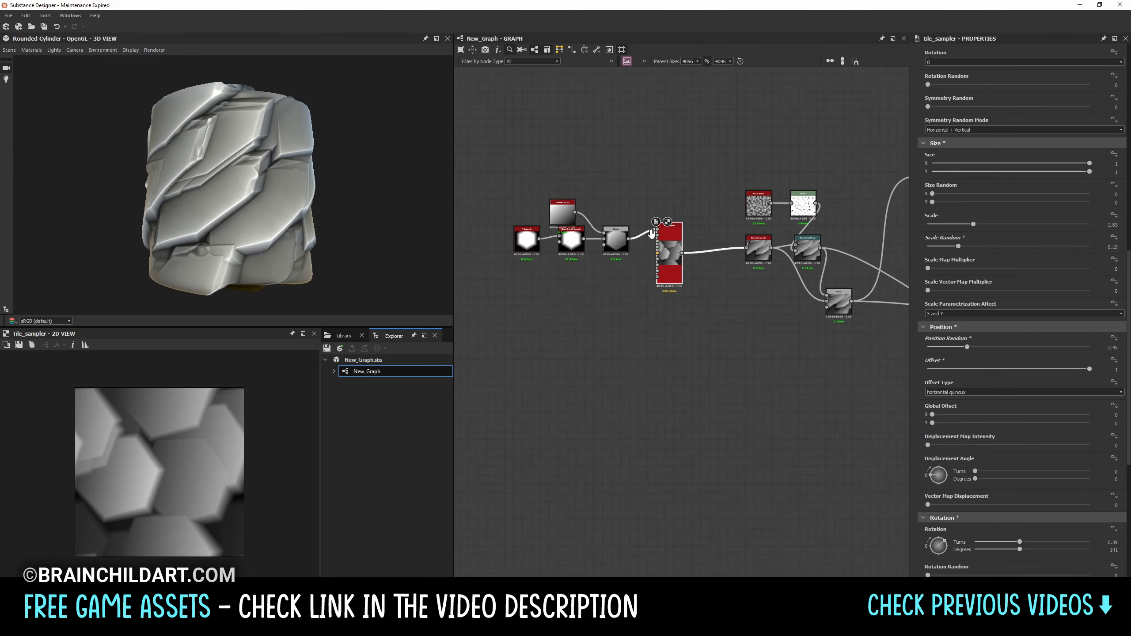
# Step: Insert a Gradient Map between Curvature Smooth and Base Color
pyautogui.moveTo(846, 312); pyautogui.dragTo(712, 231, button='middle')
pyautogui.click(708, 223)
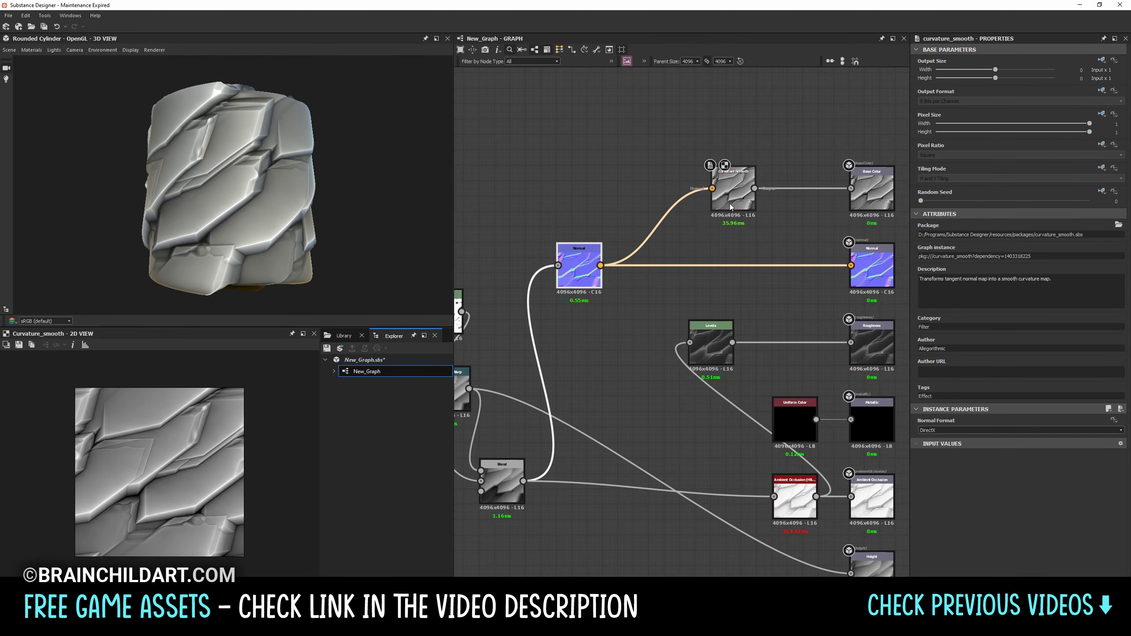
pyautogui.moveTo(708, 223); pyautogui.dragTo(631, 234)
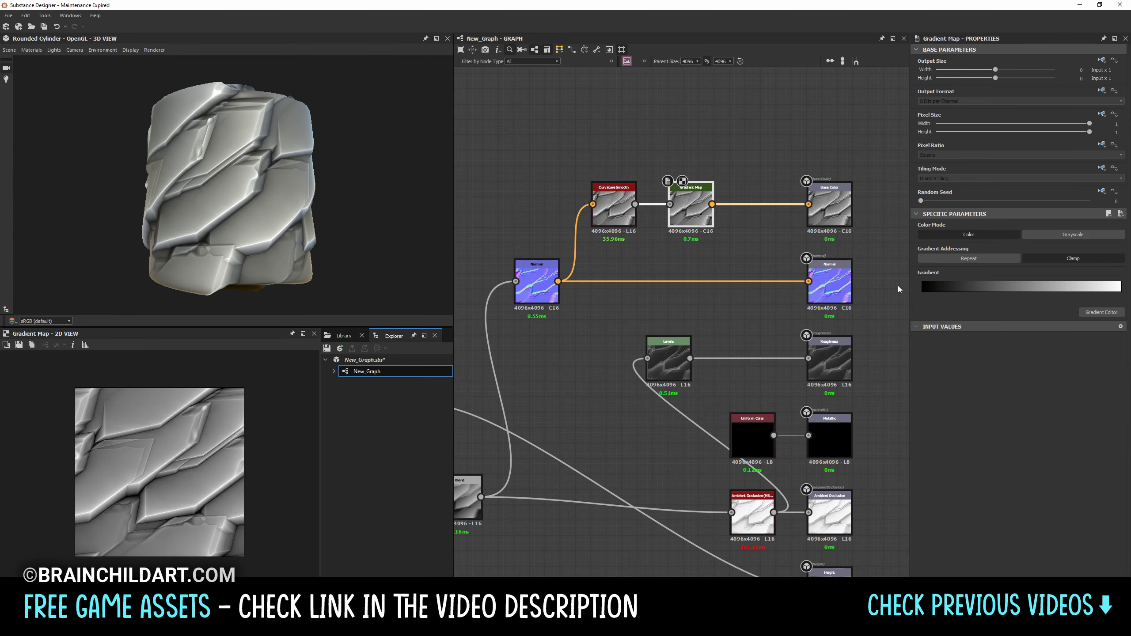
pyautogui.click(1101, 312)
# Step: Set the Gradient Map's starting key to dark purple
pyautogui.click(705, 323)
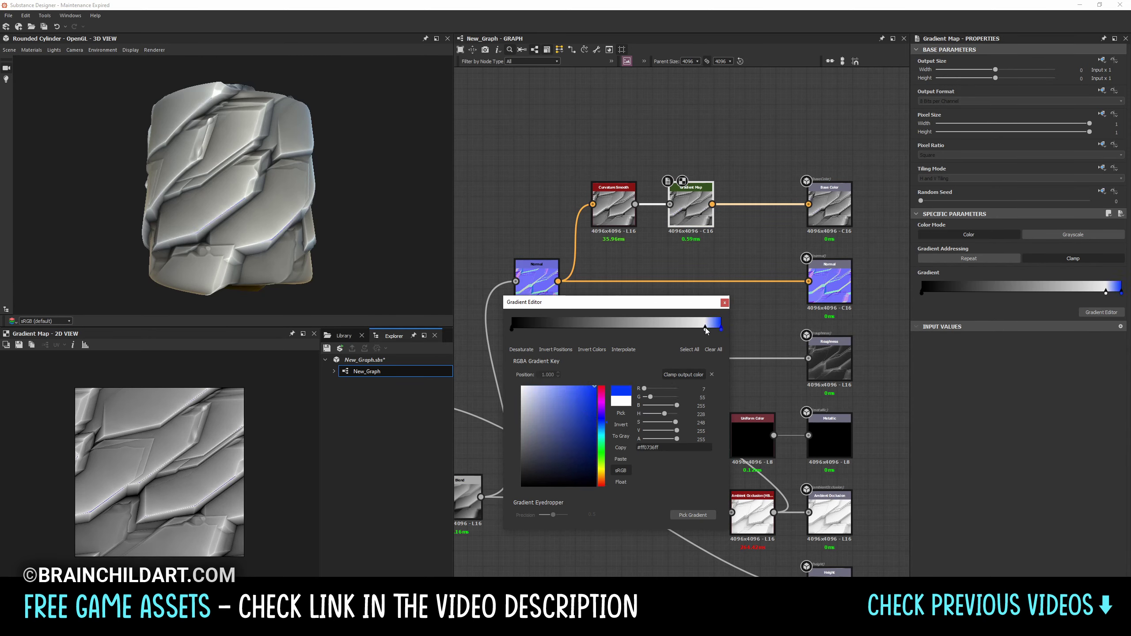
pyautogui.click(705, 329)
pyautogui.click(592, 390)
pyautogui.click(512, 328)
pyautogui.click(556, 442)
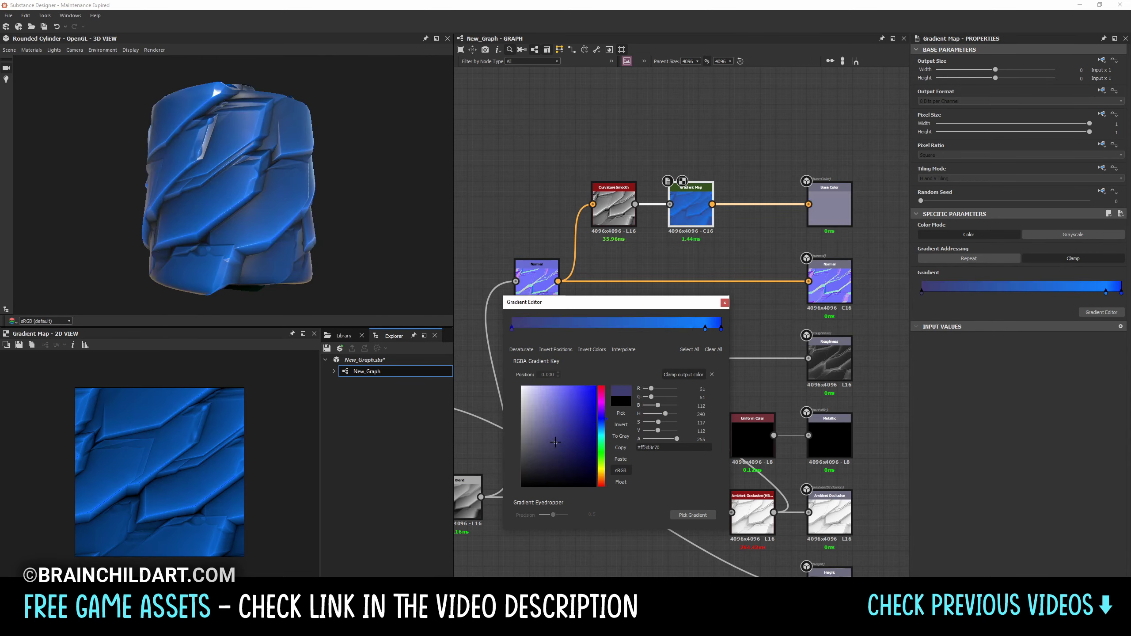
pyautogui.click(714, 336)
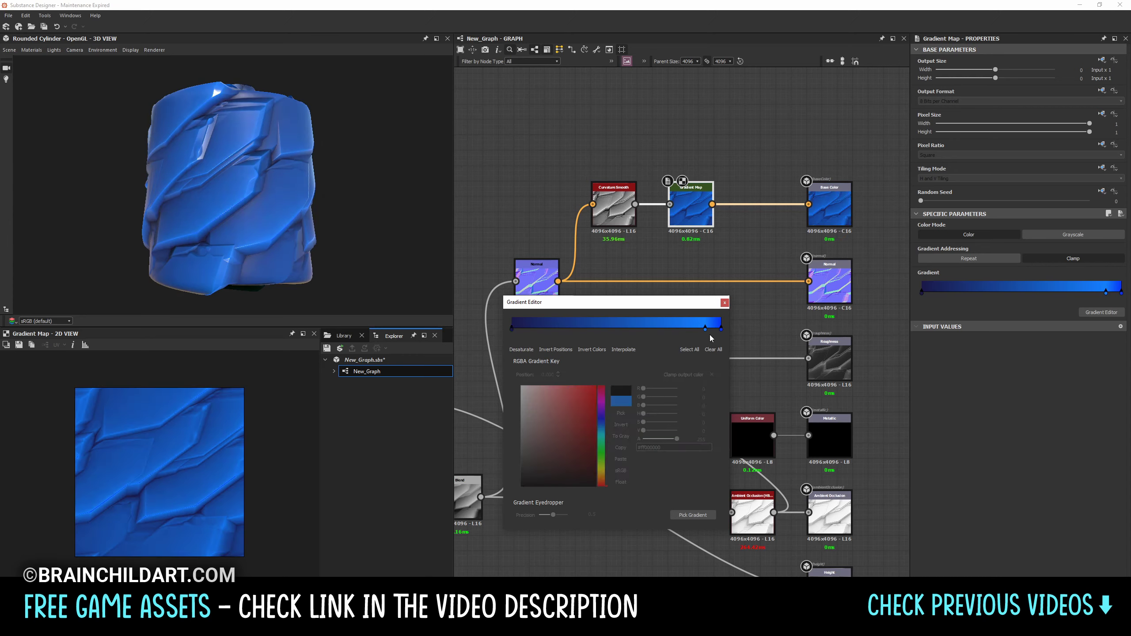
# Step: Add a blue middle key and make the bright end key cyan
pyautogui.click(666, 330)
pyautogui.moveTo(667, 329)
pyautogui.mouseDown()
pyautogui.moveTo(582, 331)
pyautogui.moveTo(688, 330)
pyautogui.mouseUp()
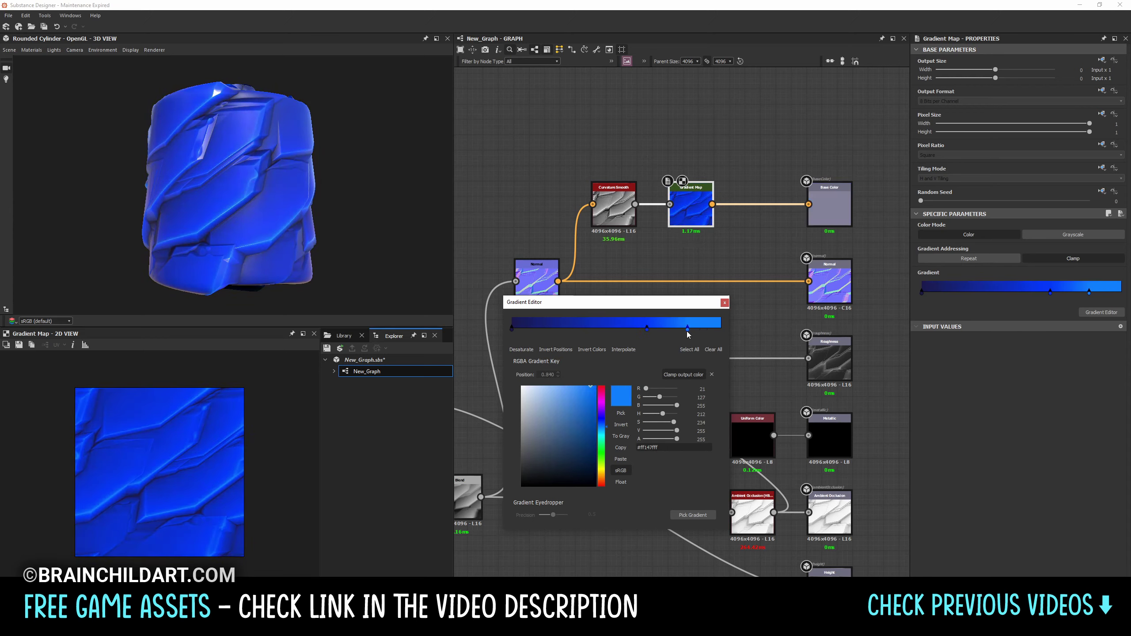
pyautogui.moveTo(601, 427); pyautogui.dragTo(602, 435)
pyautogui.click(647, 329)
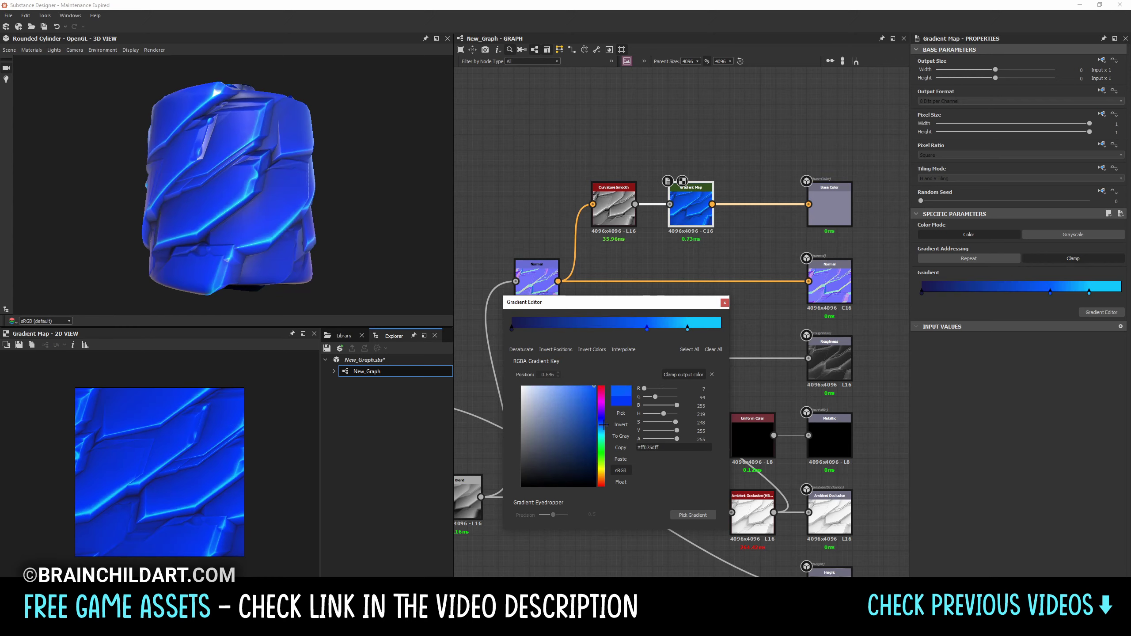
pyautogui.moveTo(604, 425); pyautogui.dragTo(604, 427)
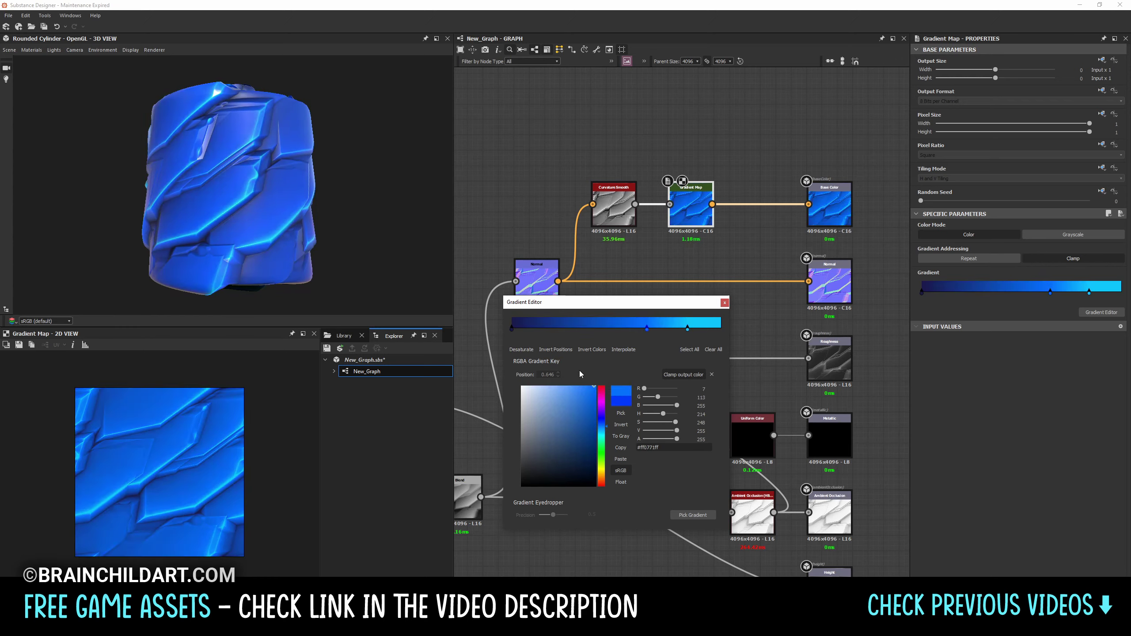
pyautogui.click(725, 302)
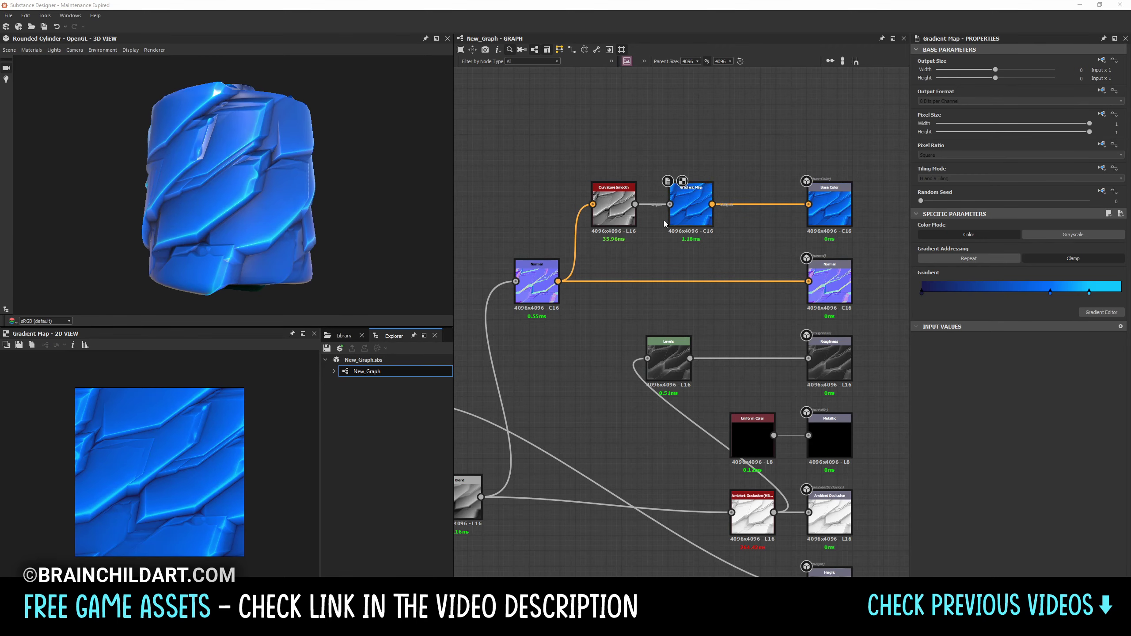
# Step: Pan and zoom around the graph to review the tile-sampler nodes
pyautogui.scroll(-1, 664, 224)
pyautogui.moveTo(657, 245)
pyautogui.mouseDown(button='middle')
pyautogui.moveTo(628, 262)
pyautogui.moveTo(677, 215)
pyautogui.mouseUp(button='middle')
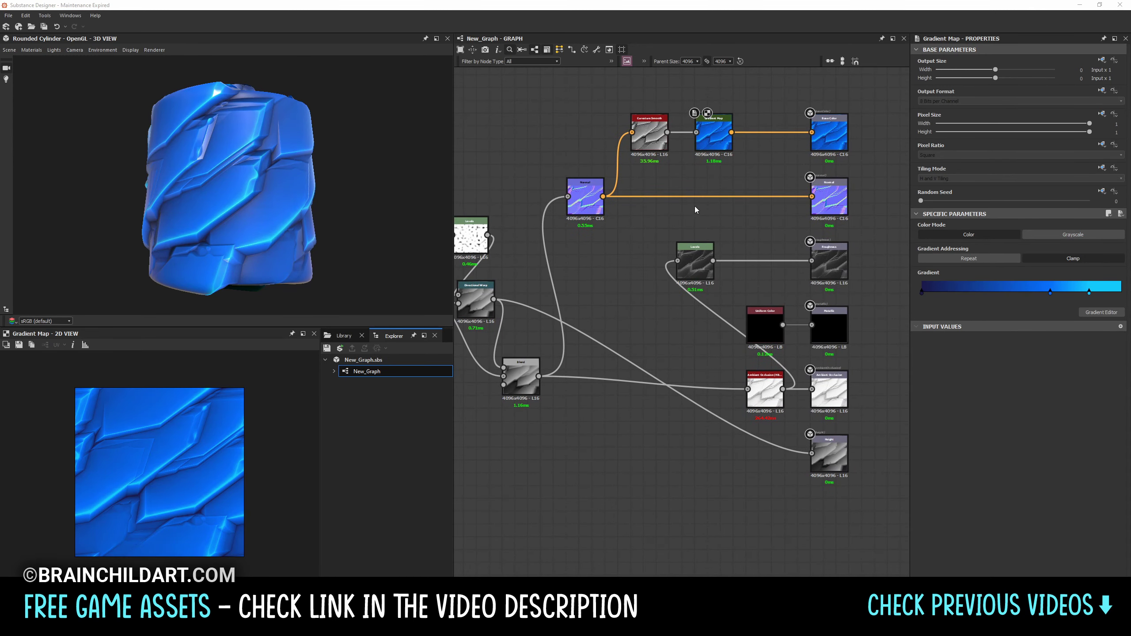
pyautogui.scroll(-1, 735, 214)
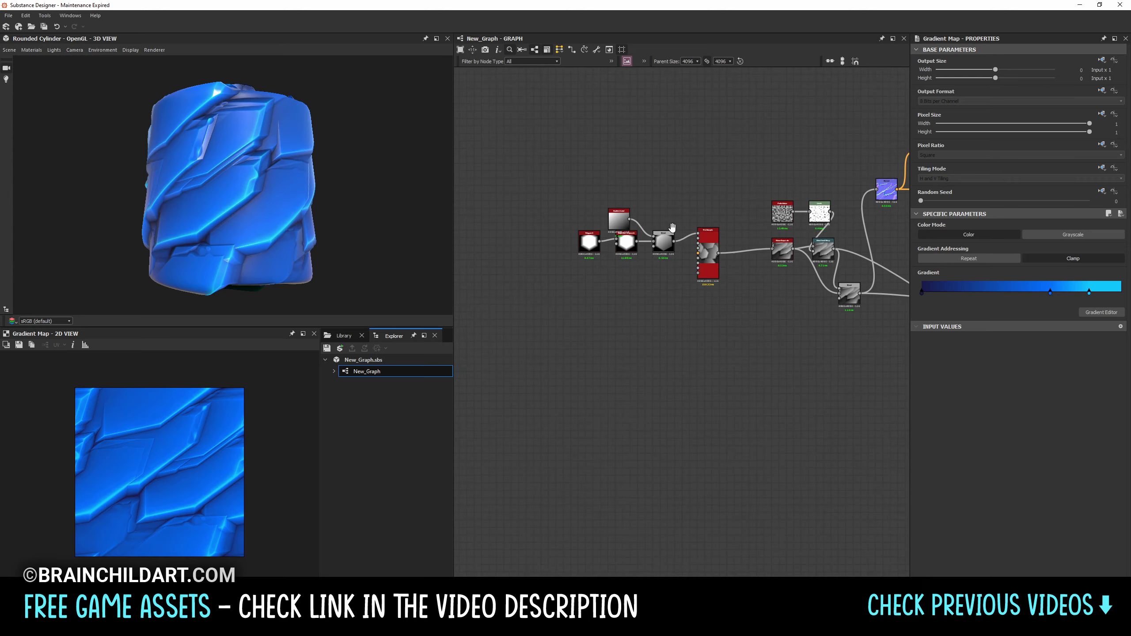
pyautogui.moveTo(579, 214); pyautogui.dragTo(780, 200, button='middle')
pyautogui.scroll(1, 684, 266)
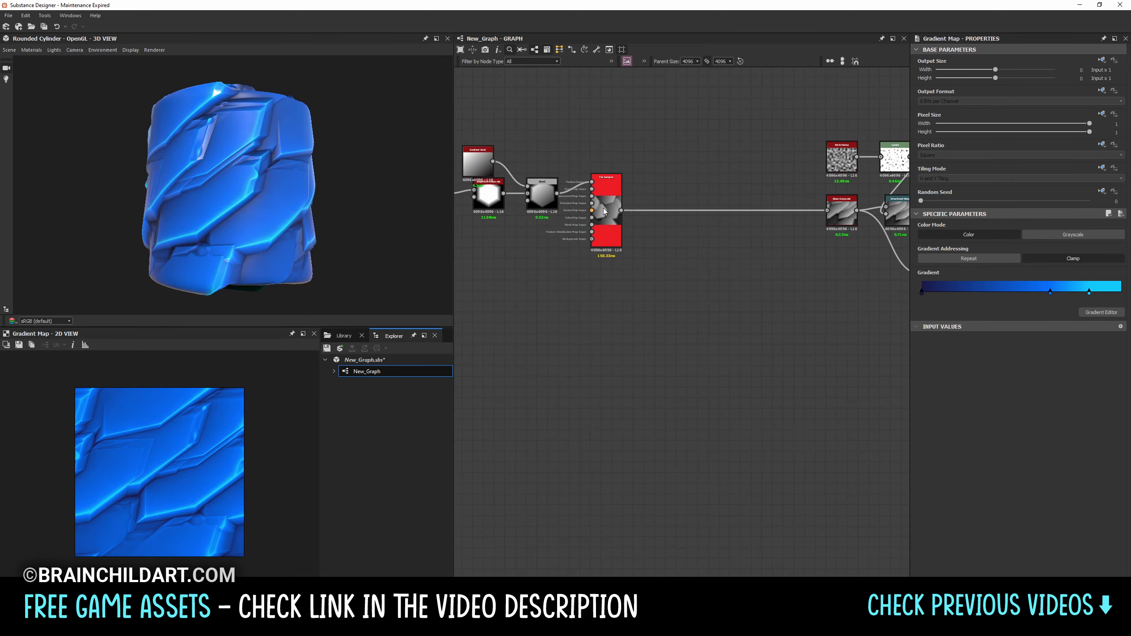
pyautogui.moveTo(604, 211)
pyautogui.mouseDown(button='middle')
pyautogui.moveTo(709, 210)
pyautogui.moveTo(678, 182)
pyautogui.mouseUp(button='middle')
pyautogui.scroll(1, 716, 210)
pyautogui.scroll(-2, 751, 215)
pyautogui.scroll(2, 677, 182)
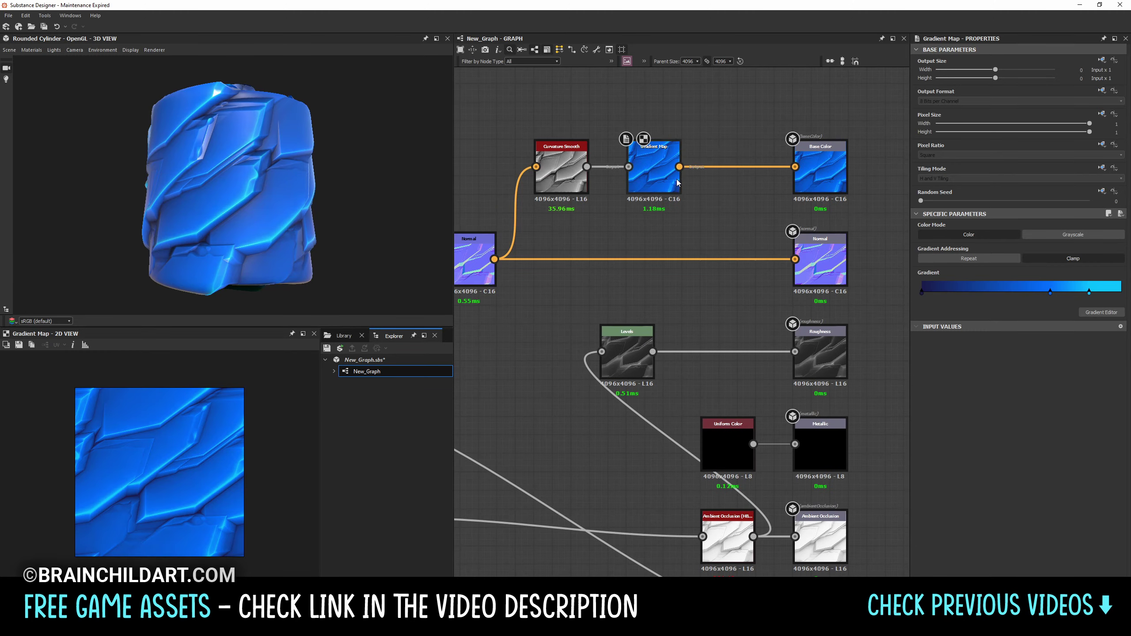
# Step: Add a deep-blue key near the gradient's dark end
pyautogui.click(977, 300)
pyautogui.click(600, 398)
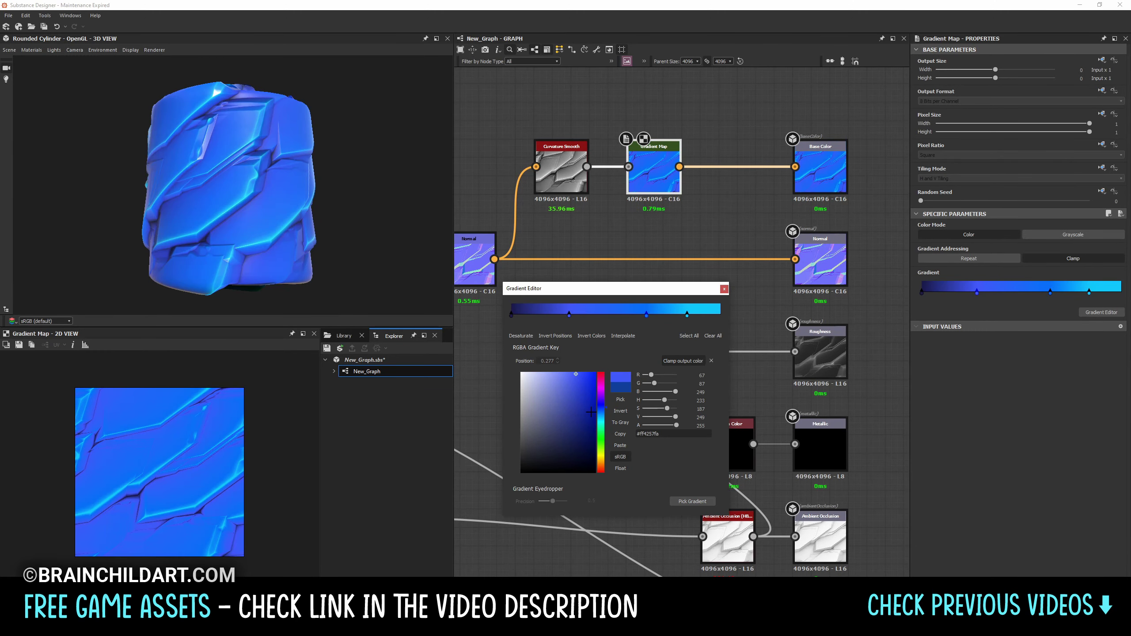
pyautogui.click(724, 289)
# Step: Set the metallic Uniform Color to grey 77
pyautogui.scroll(2, 662, 262)
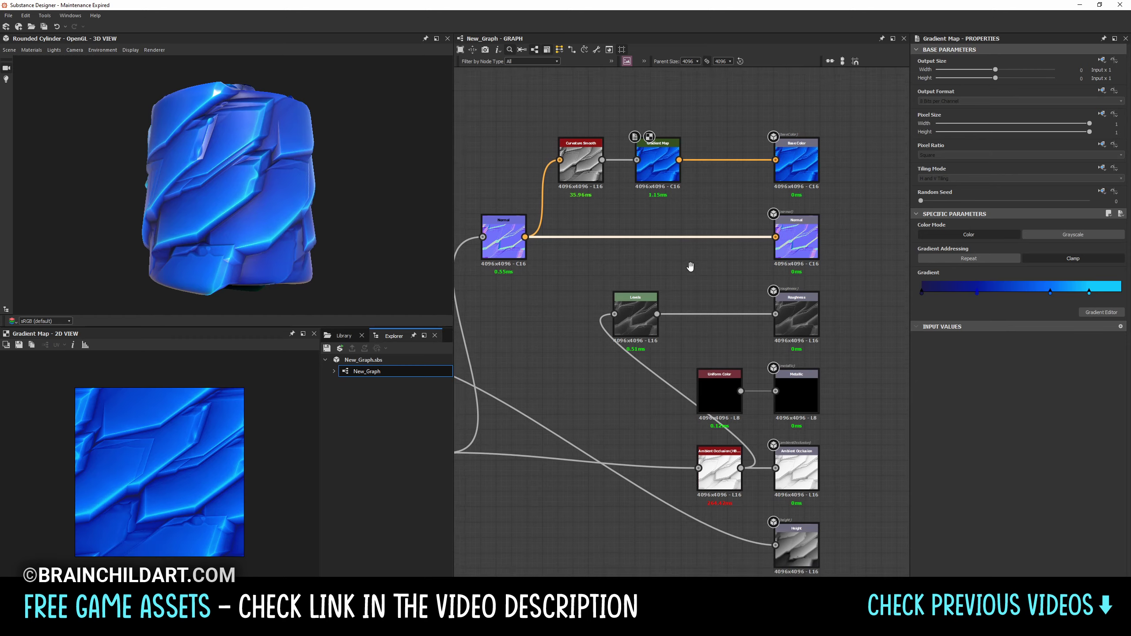
pyautogui.moveTo(662, 262); pyautogui.dragTo(611, 287, button='middle')
pyautogui.click(611, 286)
pyautogui.scroll(-1, 754, 269)
pyautogui.moveTo(753, 269); pyautogui.dragTo(737, 203, button='middle')
pyautogui.click(729, 254)
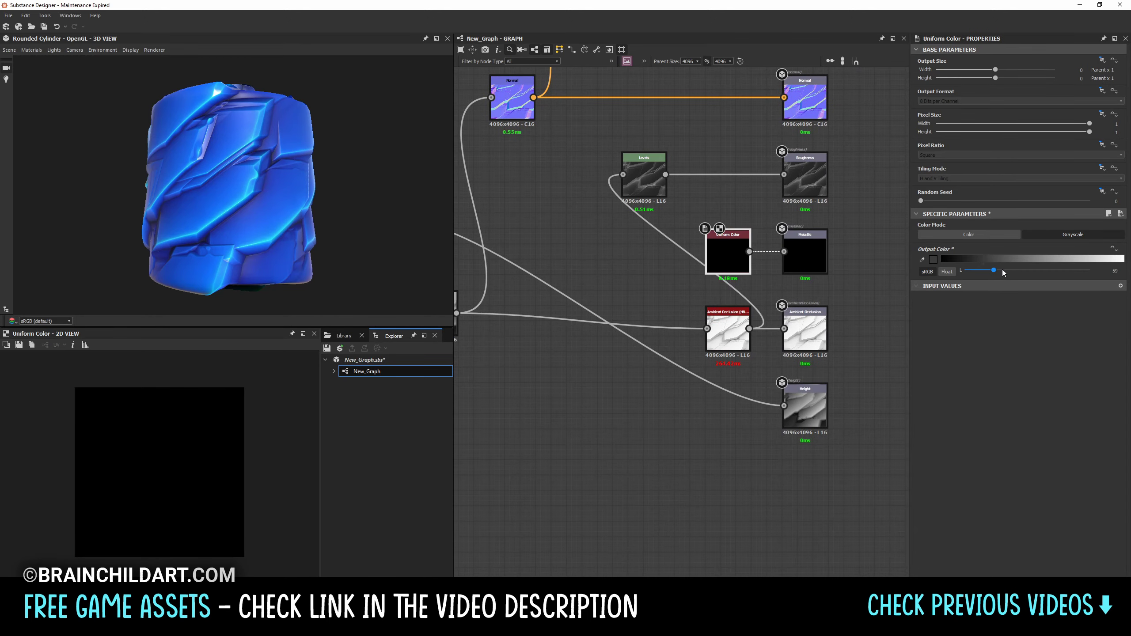
pyautogui.moveTo(1002, 269); pyautogui.dragTo(1002, 270)
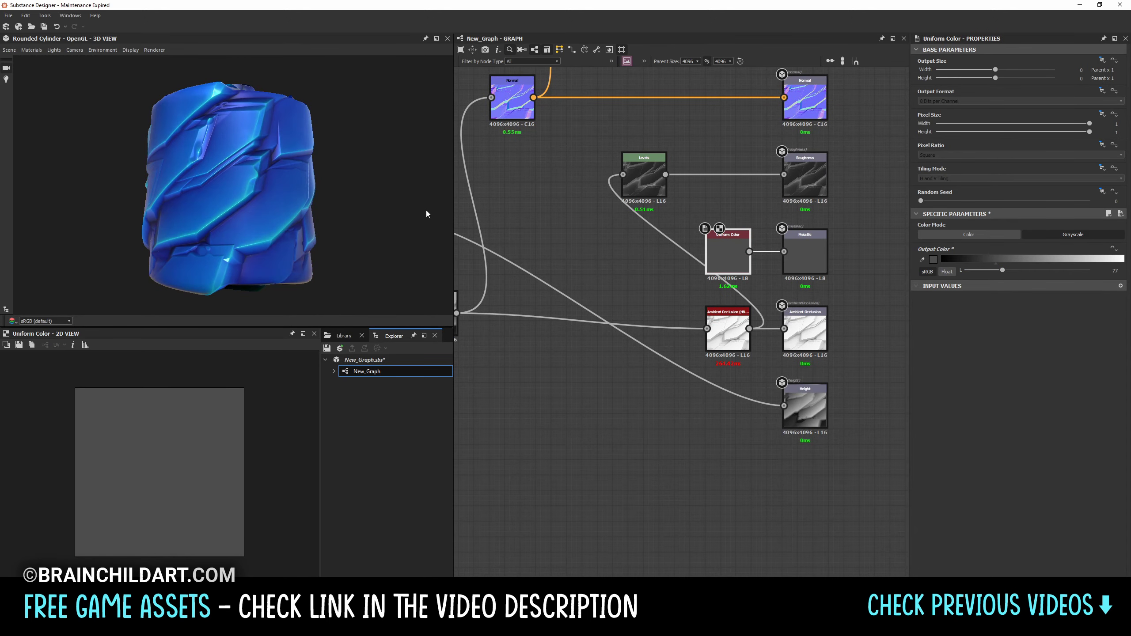
# Step: Save the graph with Ctrl+S
pyautogui.hotkey('ctrl', 's')
pyautogui.scroll(-2, 636, 274)
pyautogui.moveTo(636, 274); pyautogui.dragTo(670, 281, button='middle')
# Step: Add a new Output node to the graph
pyautogui.moveTo(668, 324); pyautogui.dragTo(643, 333, button='middle')
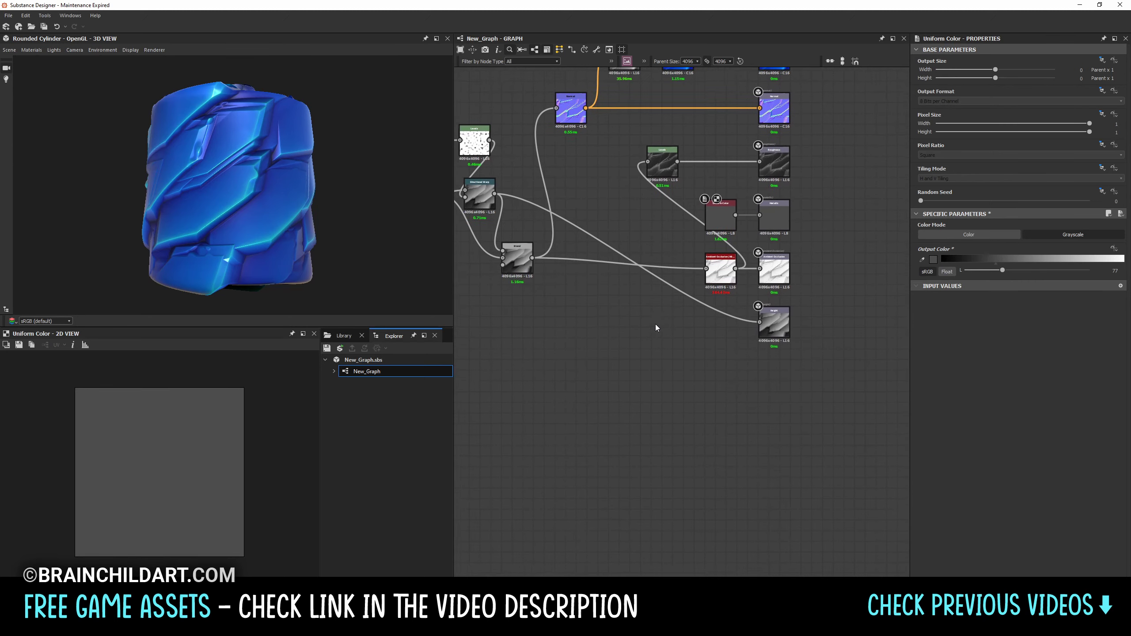
pyautogui.press('space')
pyautogui.write('output')
pyautogui.press('Return')
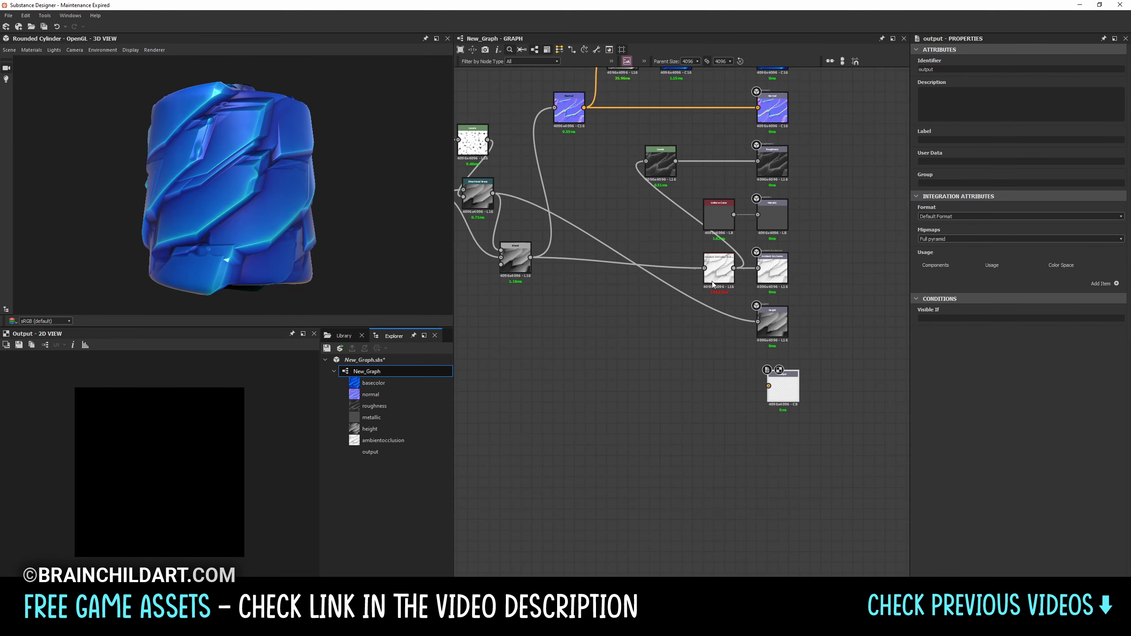
pyautogui.moveTo(714, 285)
pyautogui.mouseDown(button='middle')
pyautogui.moveTo(575, 219)
pyautogui.moveTo(559, 234)
pyautogui.mouseUp(button='middle')
# Step: Add a Make It Tile Patch Grayscale after Directional Warp with mask precision 0.4, feeding the output
pyautogui.moveTo(545, 188); pyautogui.dragTo(708, 373)
pyautogui.write('ma')
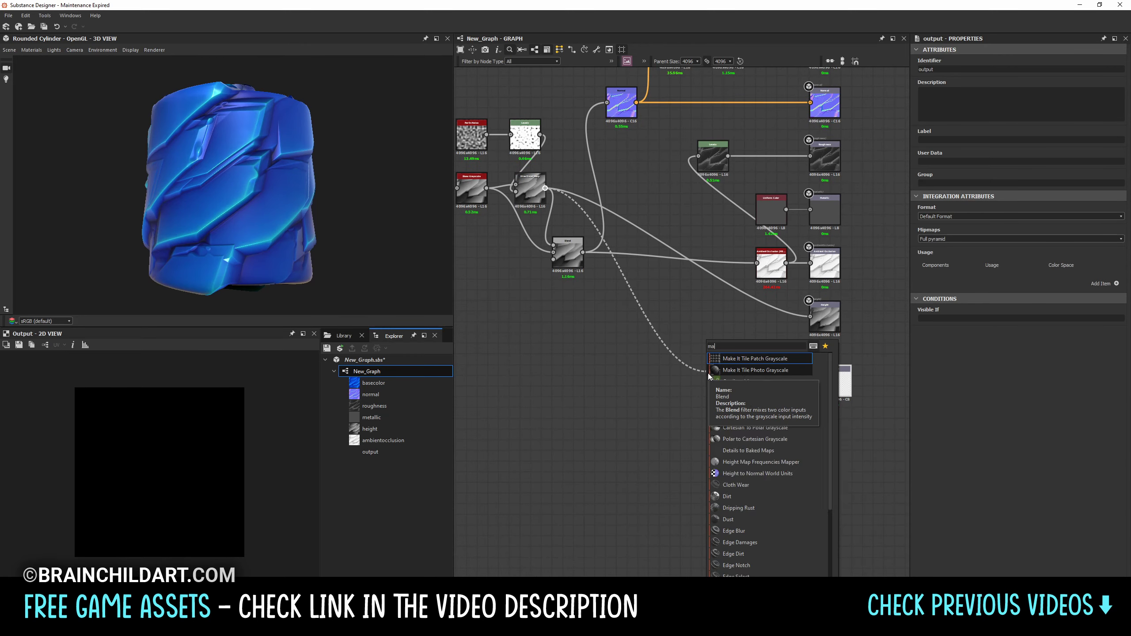
pyautogui.press('Return')
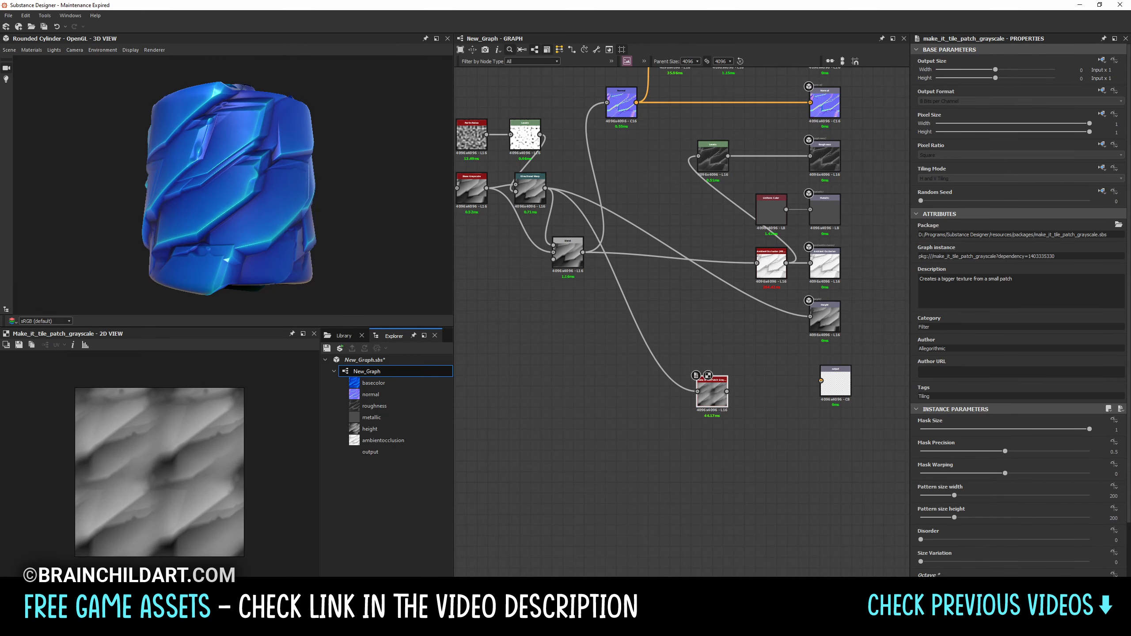
pyautogui.moveTo(1014, 451)
pyautogui.mouseDown()
pyautogui.moveTo(988, 452)
pyautogui.moveTo(961, 477)
pyautogui.moveTo(958, 495)
pyautogui.moveTo(986, 518)
pyautogui.mouseUp()
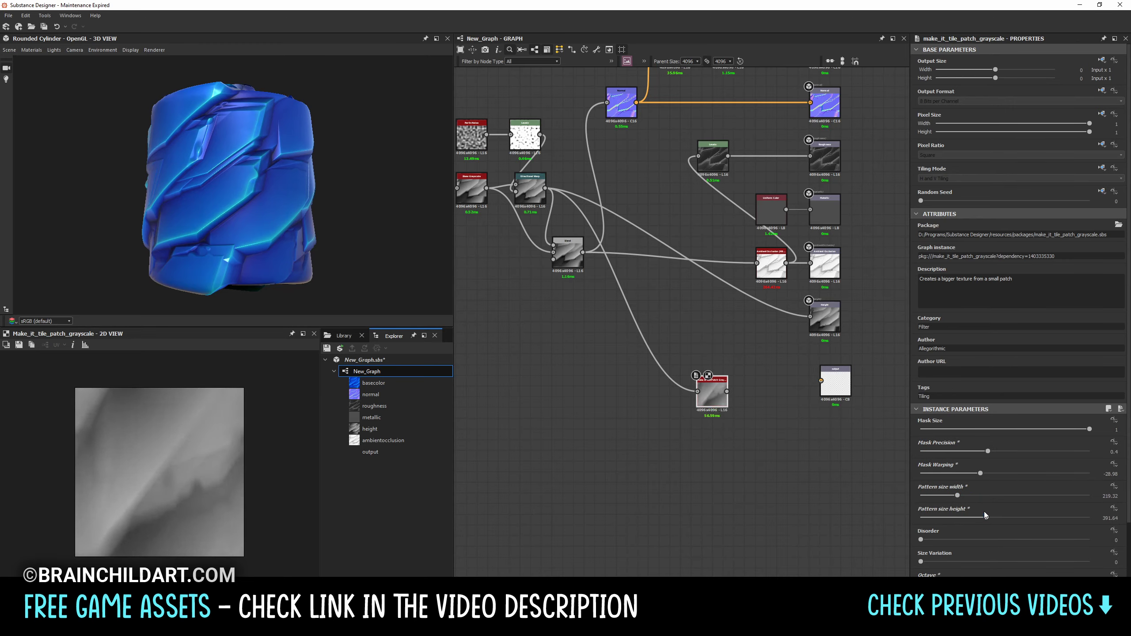
pyautogui.moveTo(712, 392)
pyautogui.mouseDown()
pyautogui.moveTo(530, 434)
pyautogui.moveTo(695, 435)
pyautogui.mouseUp()
pyautogui.moveTo(544, 442); pyautogui.dragTo(644, 353, button='middle')
# Step: Insert a Levels node with darkened midtones and preview the output on the 3D model
pyautogui.press('space')
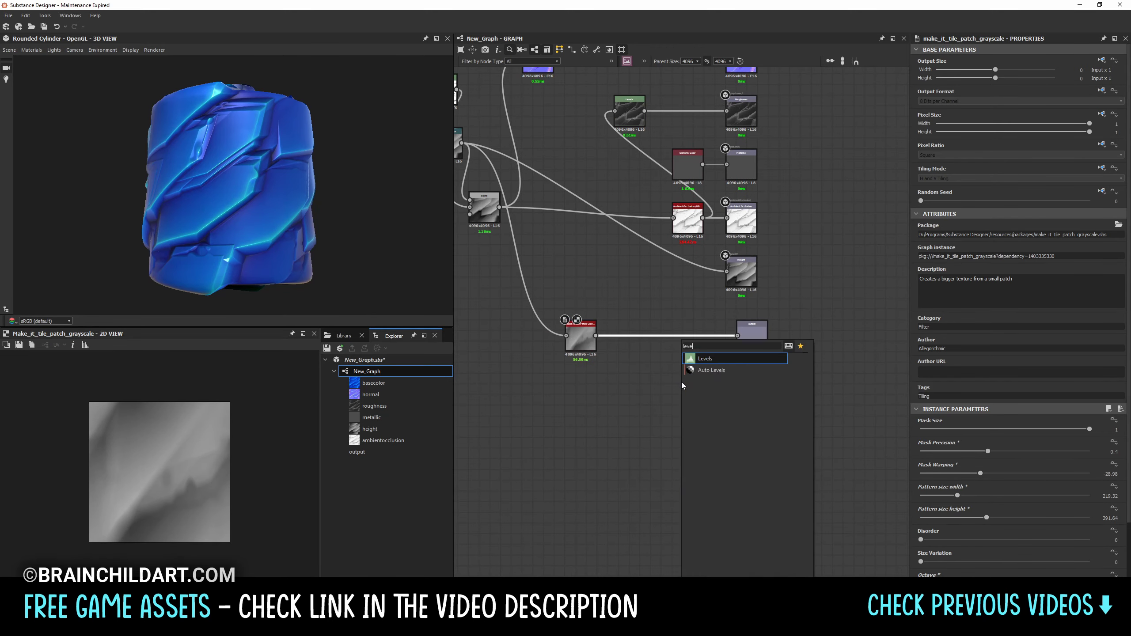
pyautogui.write('levels')
pyautogui.press('Return')
pyautogui.moveTo(1030, 249); pyautogui.dragTo(1050, 251)
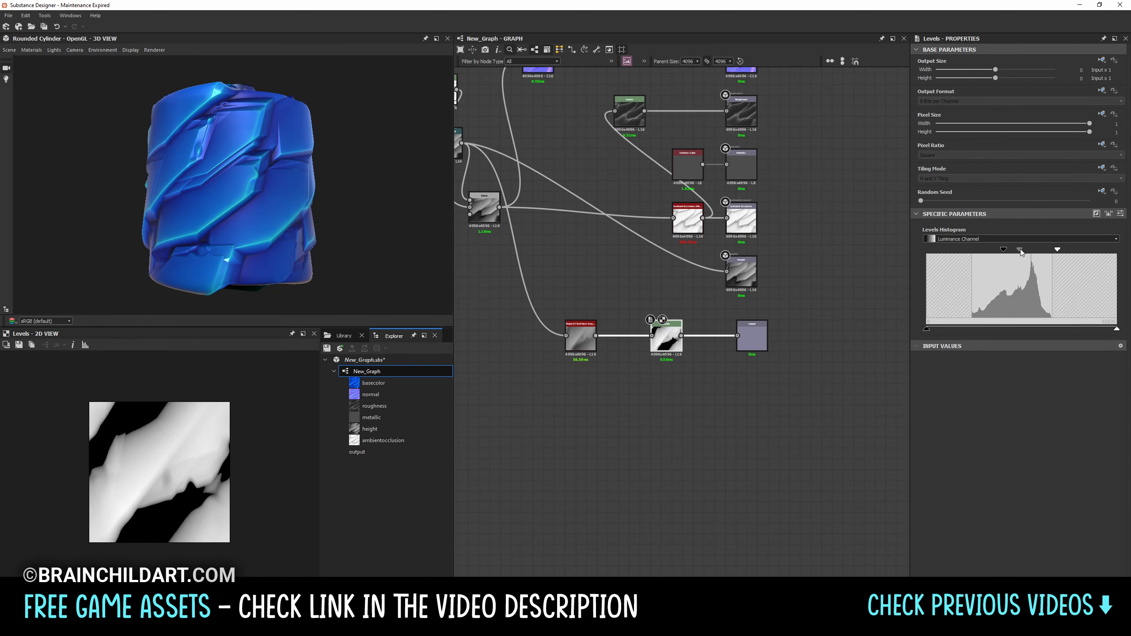
pyautogui.click(752, 335)
pyautogui.scroll(1, 700, 294)
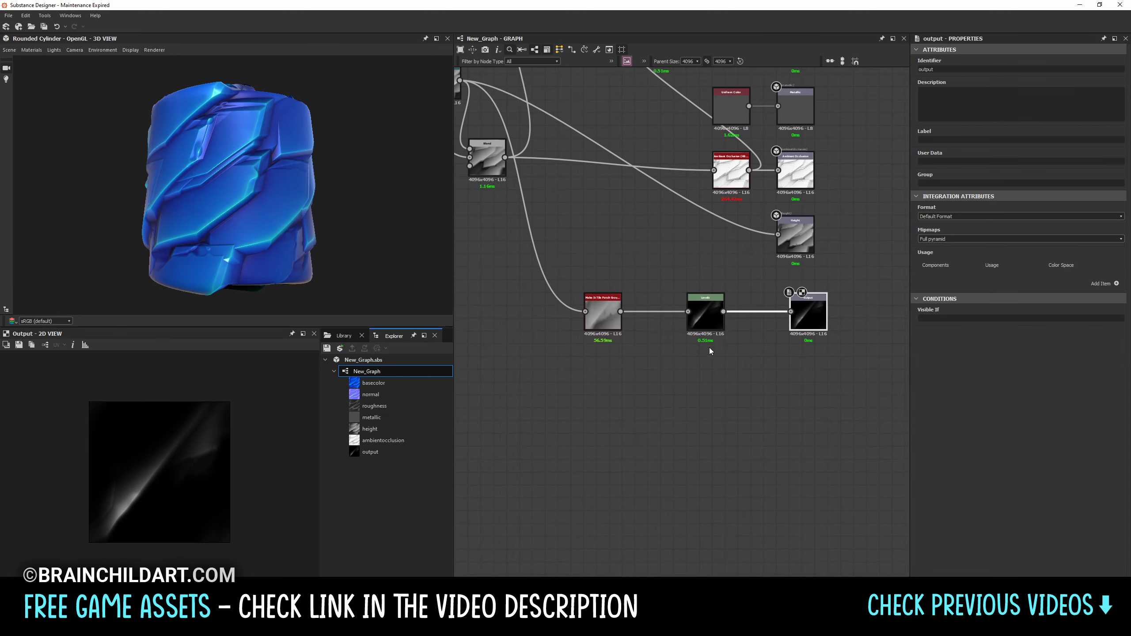
pyautogui.moveTo(283, 175); pyautogui.dragTo(285, 174)
pyautogui.click(338, 272)
# Step: Add a Gradient Map after Levels with a black-to-cyan gradient ending in white
pyautogui.click(709, 324)
pyautogui.press('space')
pyautogui.write('gradient')
pyautogui.press('Return')
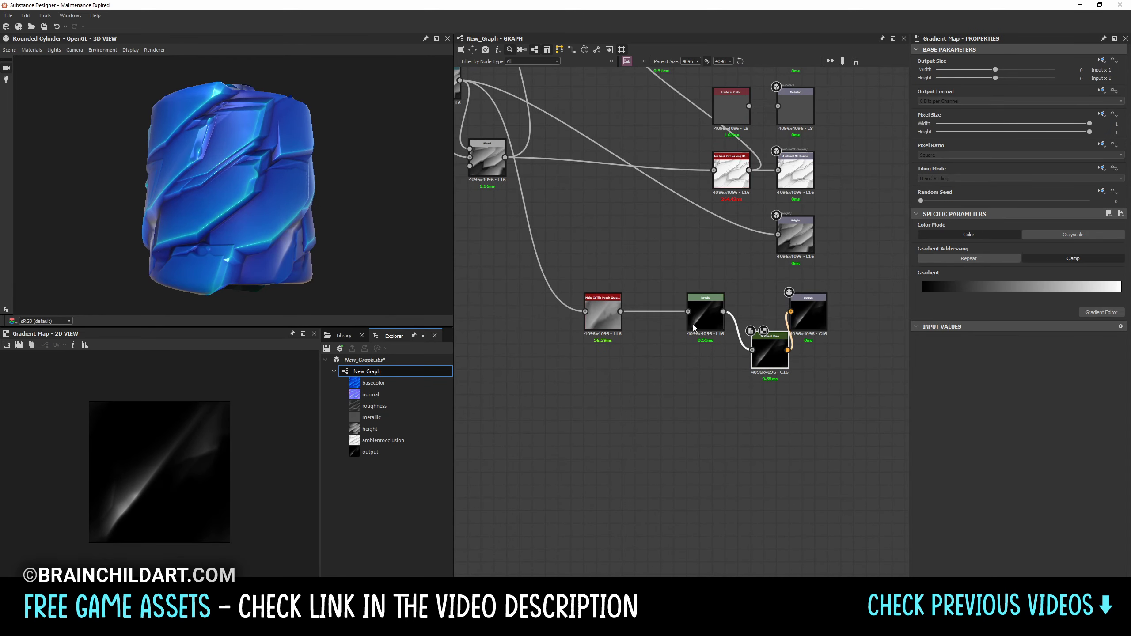
pyautogui.click(998, 288)
pyautogui.click(707, 328)
pyautogui.click(601, 434)
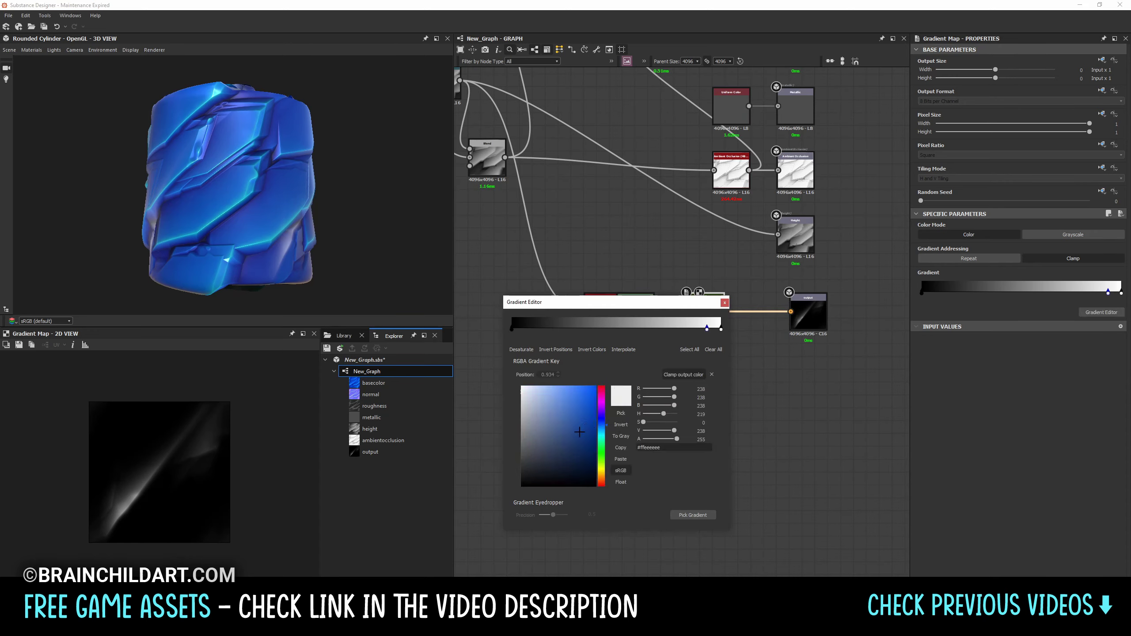
pyautogui.moveTo(579, 401); pyautogui.dragTo(639, 373)
pyautogui.click(722, 329)
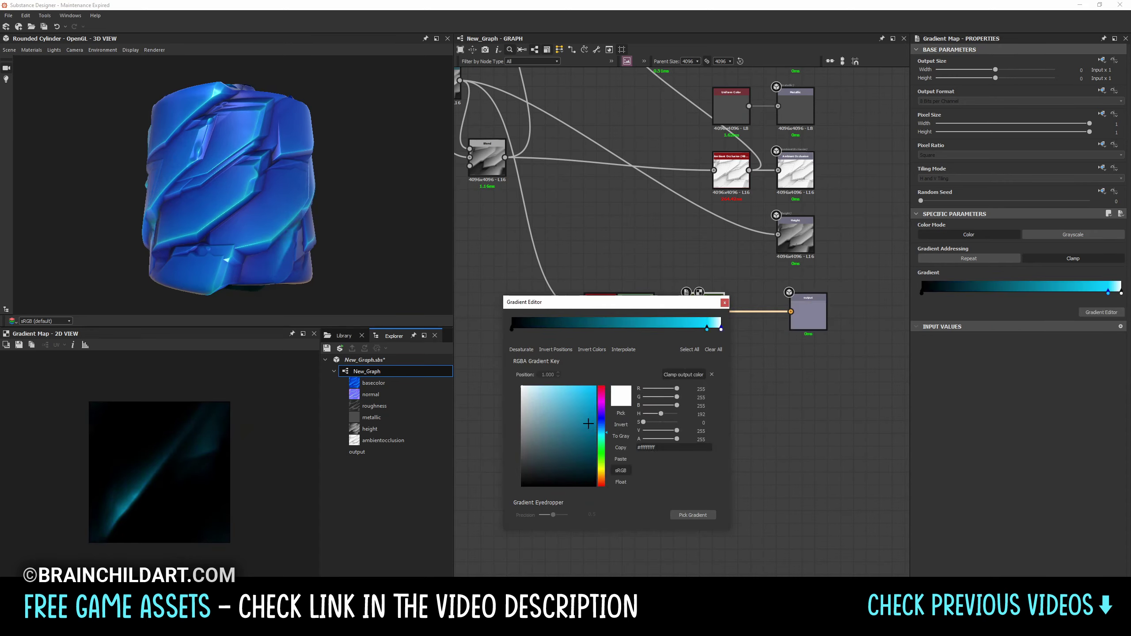
pyautogui.click(725, 302)
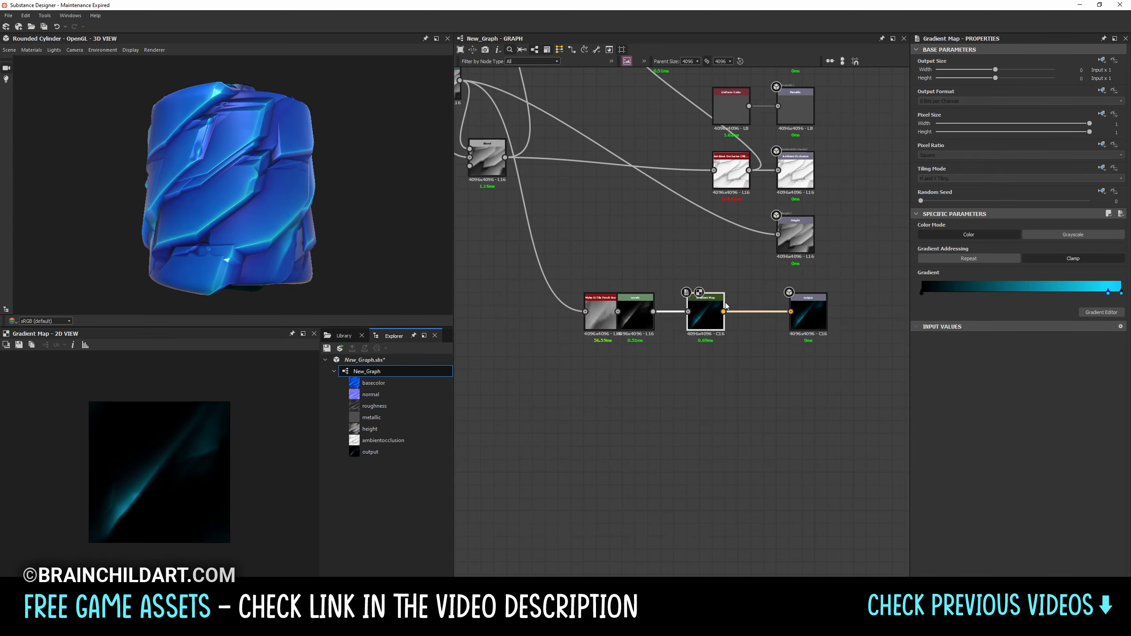
# Step: Tidy the bottom-row nodes and rotate the 3D preview slightly
pyautogui.moveTo(728, 329); pyautogui.dragTo(625, 267)
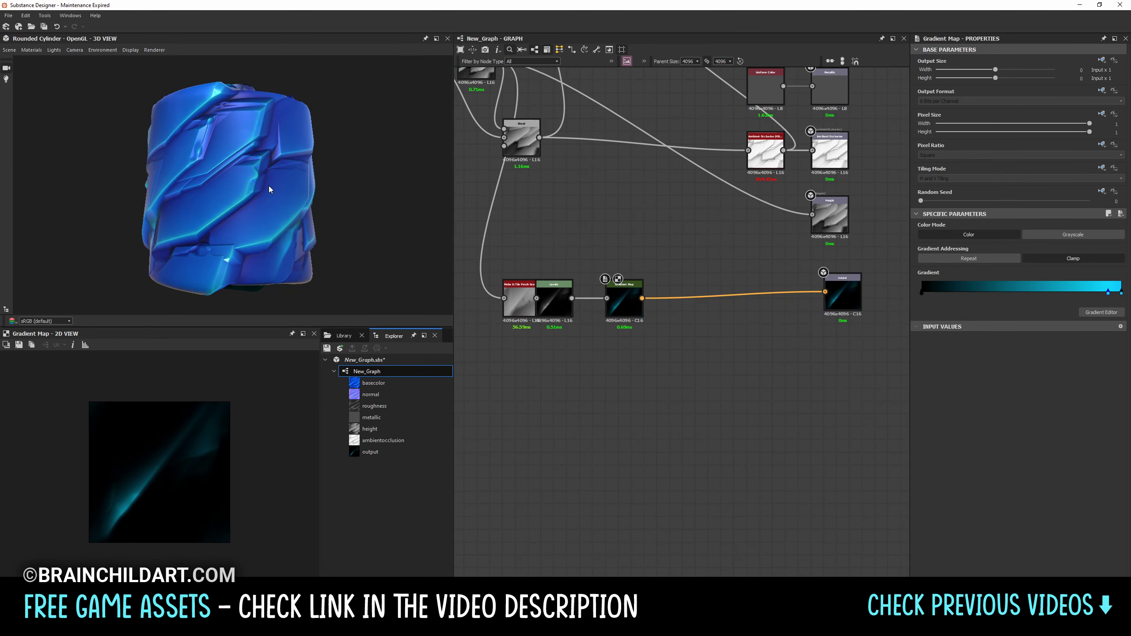
pyautogui.moveTo(269, 189); pyautogui.dragTo(292, 192)
pyautogui.moveTo(652, 313); pyautogui.dragTo(628, 367, button='middle')
# Step: Try Make It Tile Photo Color with mask sizes 0.55 and 0.33, then undo it
pyautogui.press('space')
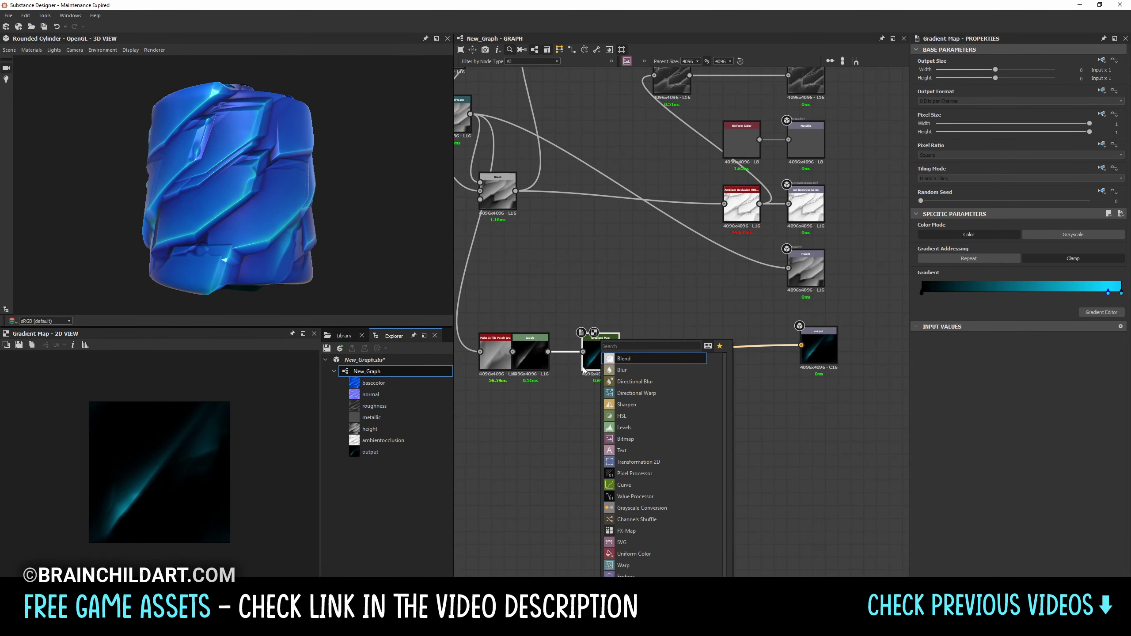
pyautogui.write('tile')
pyautogui.click(634, 369)
pyautogui.scroll(3, 634, 369)
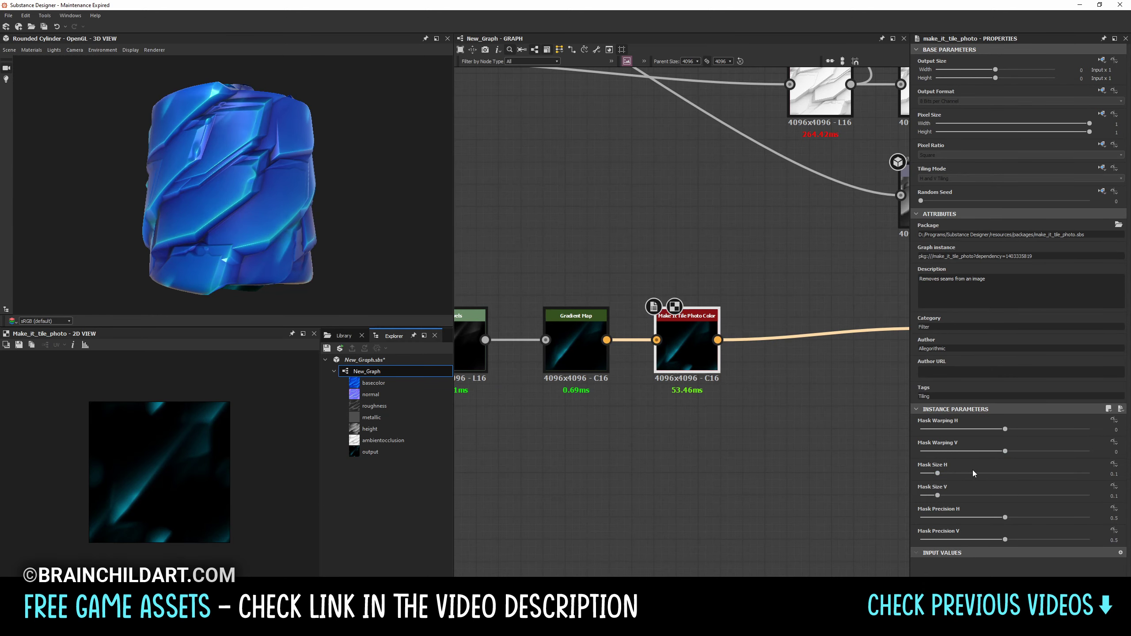
pyautogui.moveTo(962, 473); pyautogui.dragTo(1014, 473)
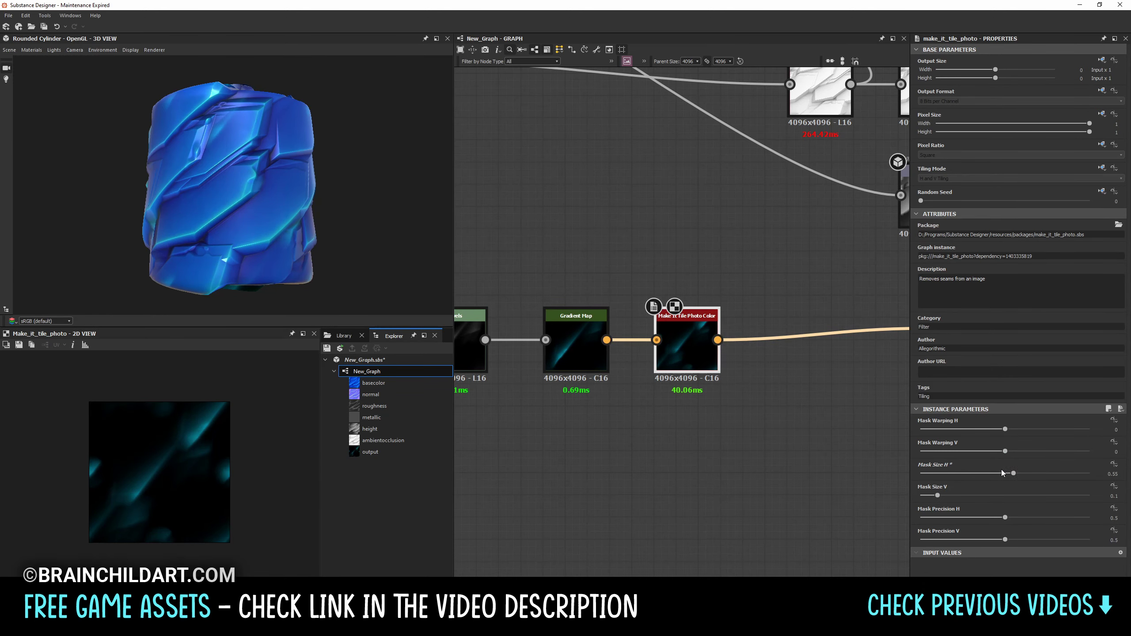
pyautogui.moveTo(938, 496); pyautogui.dragTo(1039, 517)
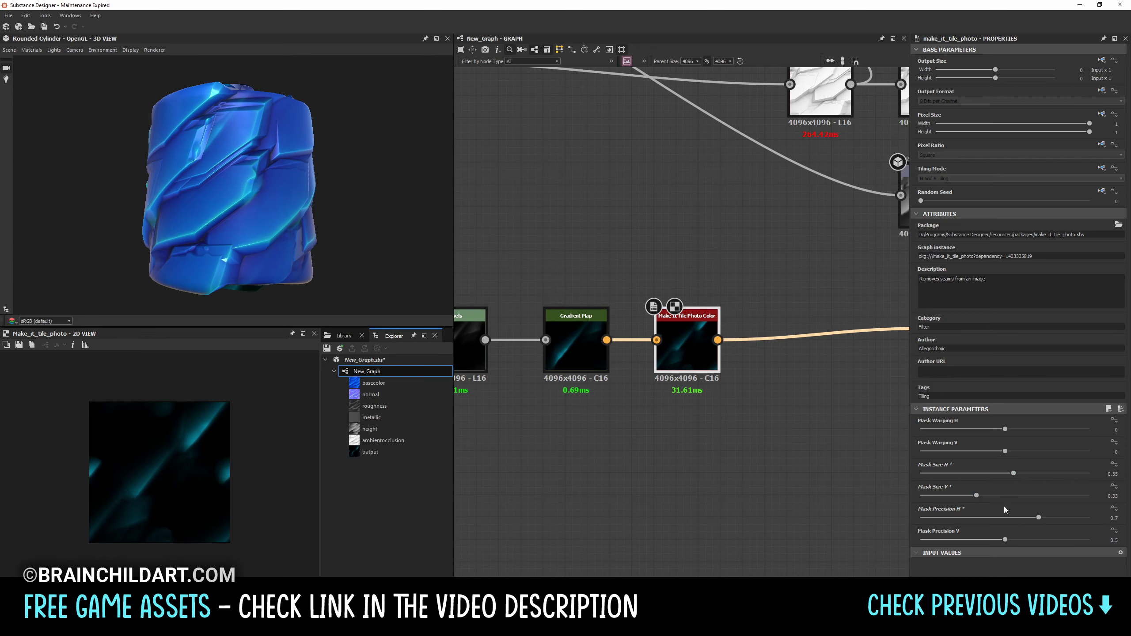
pyautogui.hotkey('ctrl', 'z')
pyautogui.hotkey('ctrl', 'z')
pyautogui.hotkey('ctrl', 'z')
pyautogui.hotkey('ctrl', 'z')
# Step: Insert a Transformation 2D after the Gradient Map, shrinking the pattern so it repeats
pyautogui.press('space')
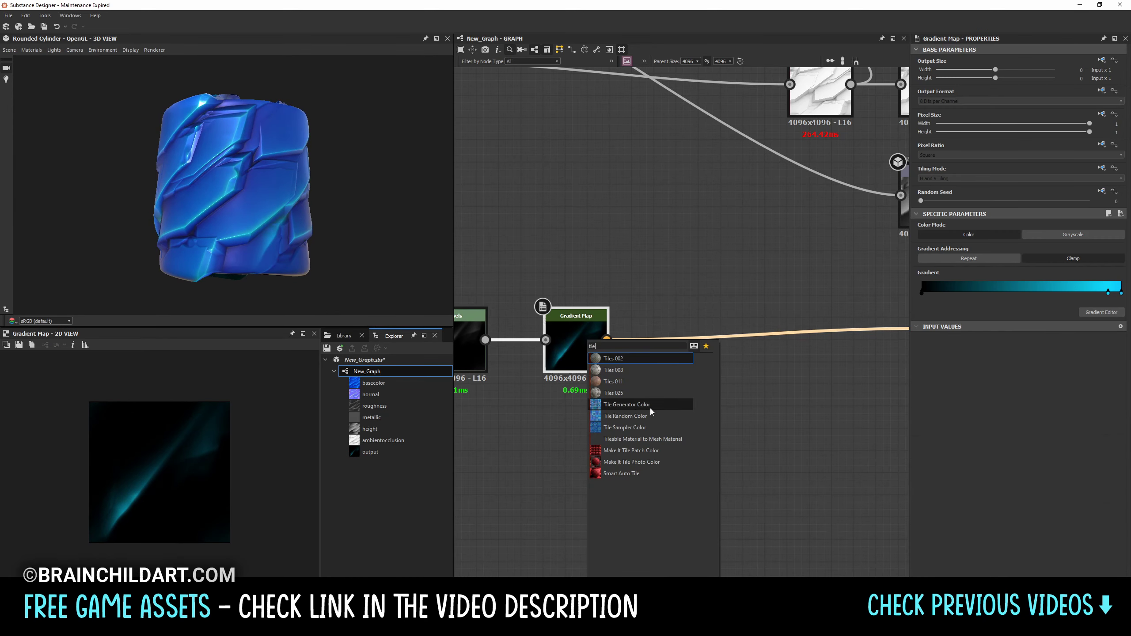
pyautogui.press('Escape')
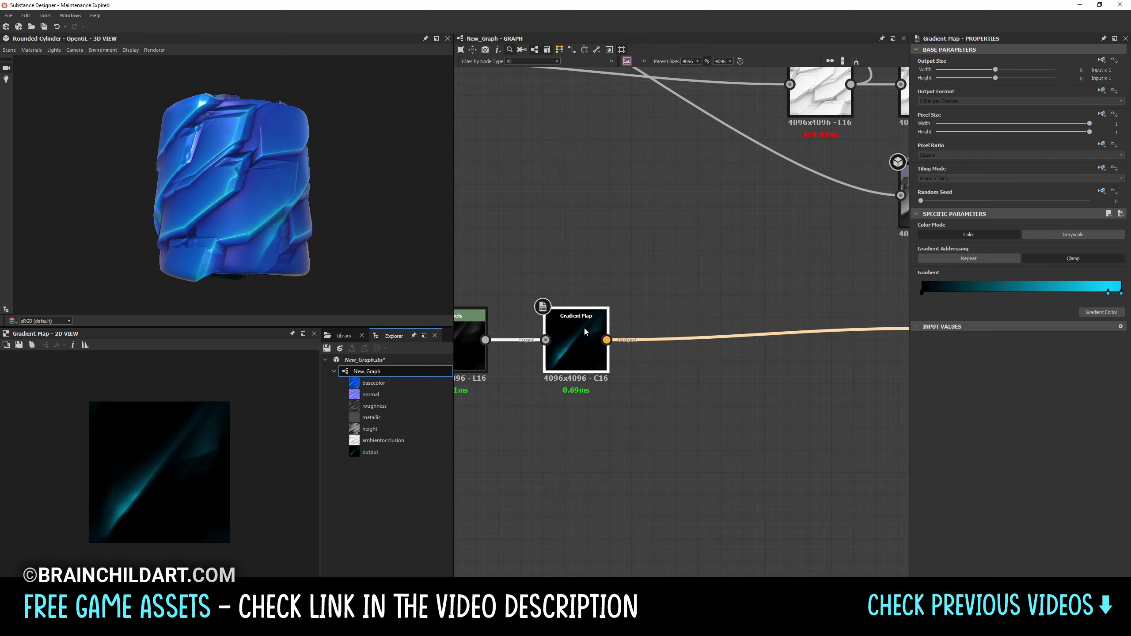
pyautogui.press('space')
pyautogui.write('transf')
pyautogui.press('Return')
pyautogui.moveTo(207, 426); pyautogui.dragTo(184, 447)
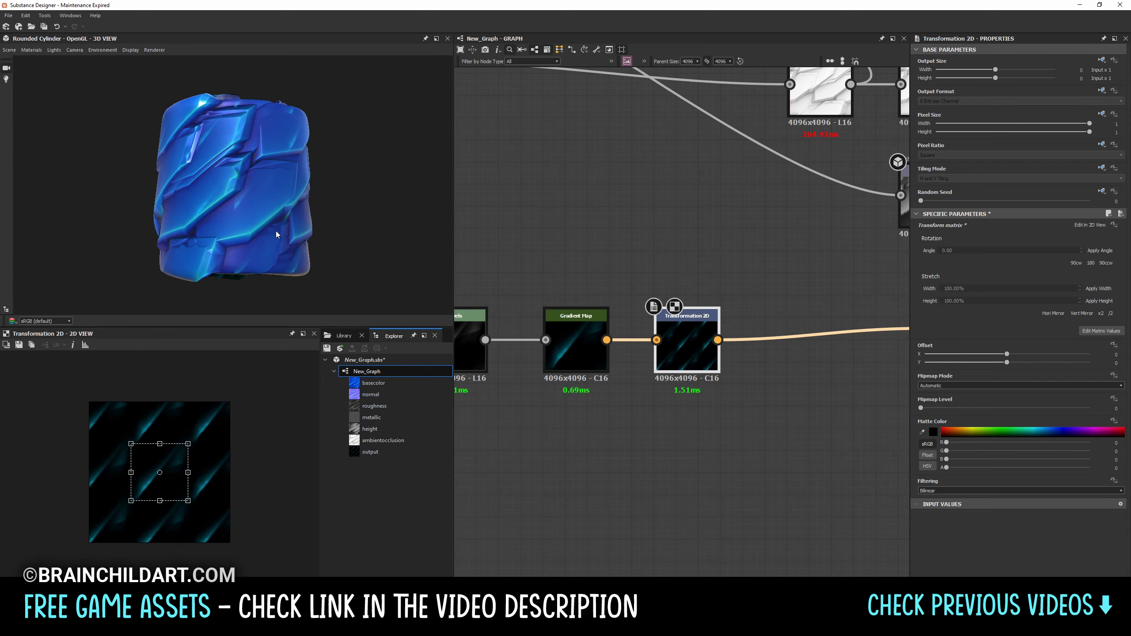
pyautogui.moveTo(276, 234); pyautogui.dragTo(285, 222)
# Step: Add a Blend node after Transformation 2D feeding the output
pyautogui.scroll(3, 285, 236)
pyautogui.scroll(3, 208, 422)
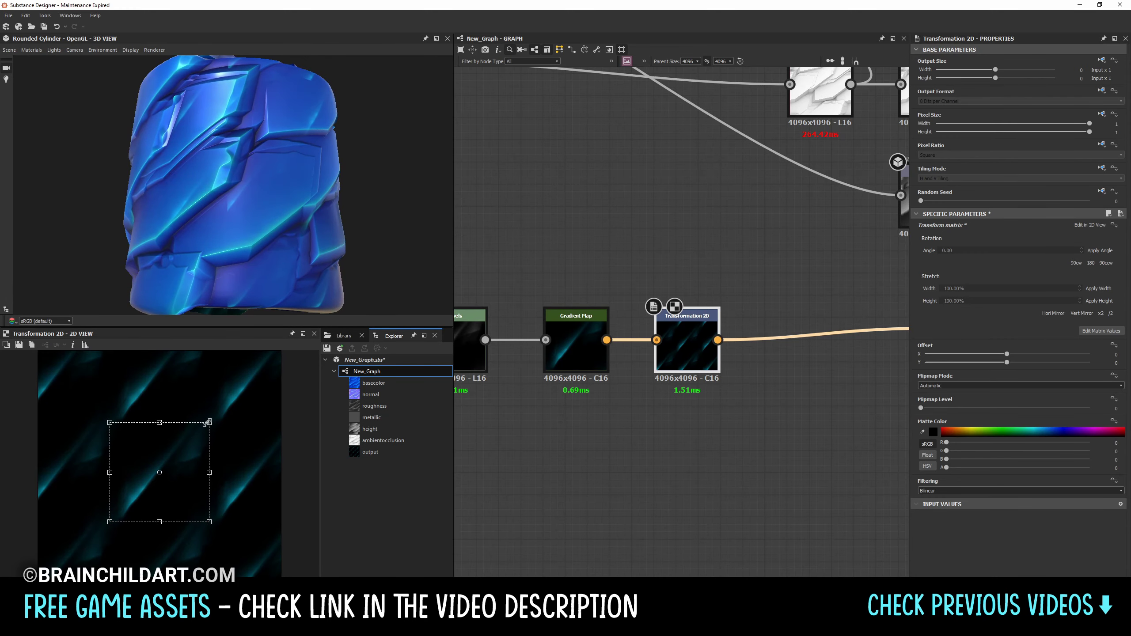
pyautogui.scroll(-3, 250, 276)
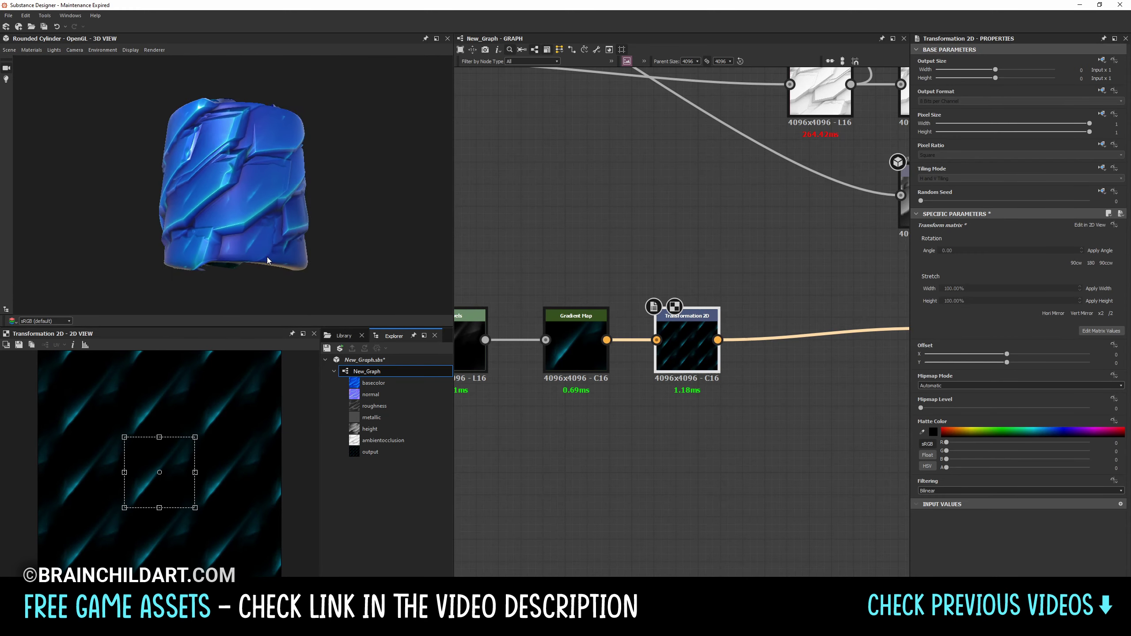
pyautogui.scroll(-2, 655, 354)
pyautogui.press('space')
pyautogui.click(655, 359)
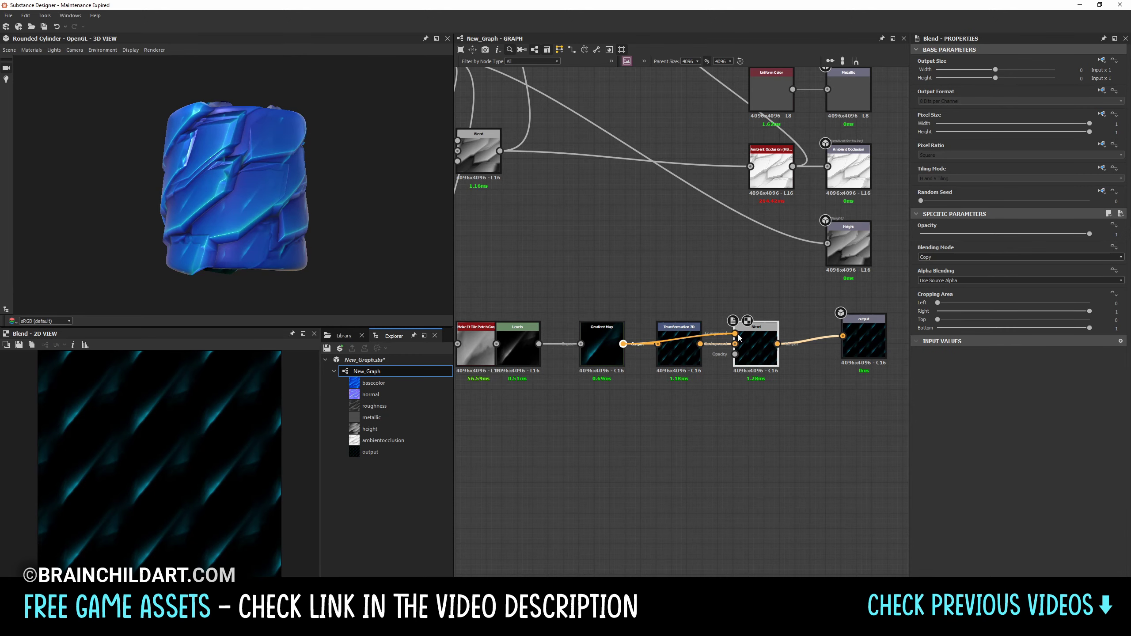
# Step: Set the Blend node's blending mode to Add (Linear Dodge)
pyautogui.click(945, 257)
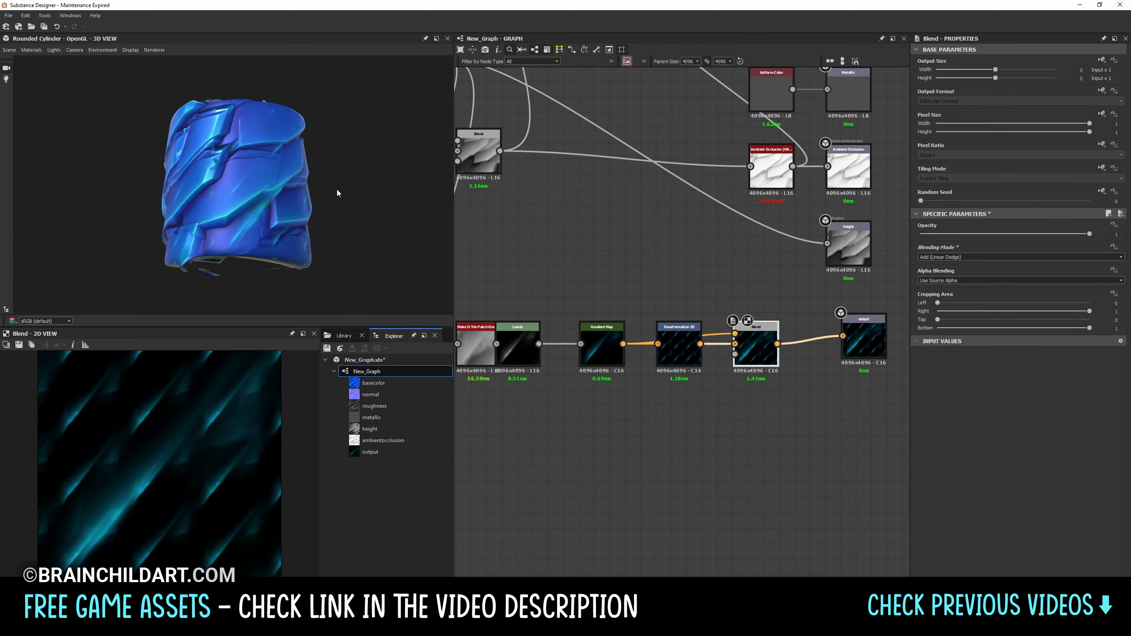
pyautogui.scroll(-1, 526, 356)
pyautogui.moveTo(465, 409); pyautogui.dragTo(527, 256, button='middle')
pyautogui.moveTo(526, 256); pyautogui.dragTo(771, 147)
# Step: Add a Slope Blur after the Blend, plus Perlin Noise and Crystal 2 noise nodes
pyautogui.moveTo(717, 178); pyautogui.dragTo(606, 192)
pyautogui.press('space')
pyautogui.press('Return')
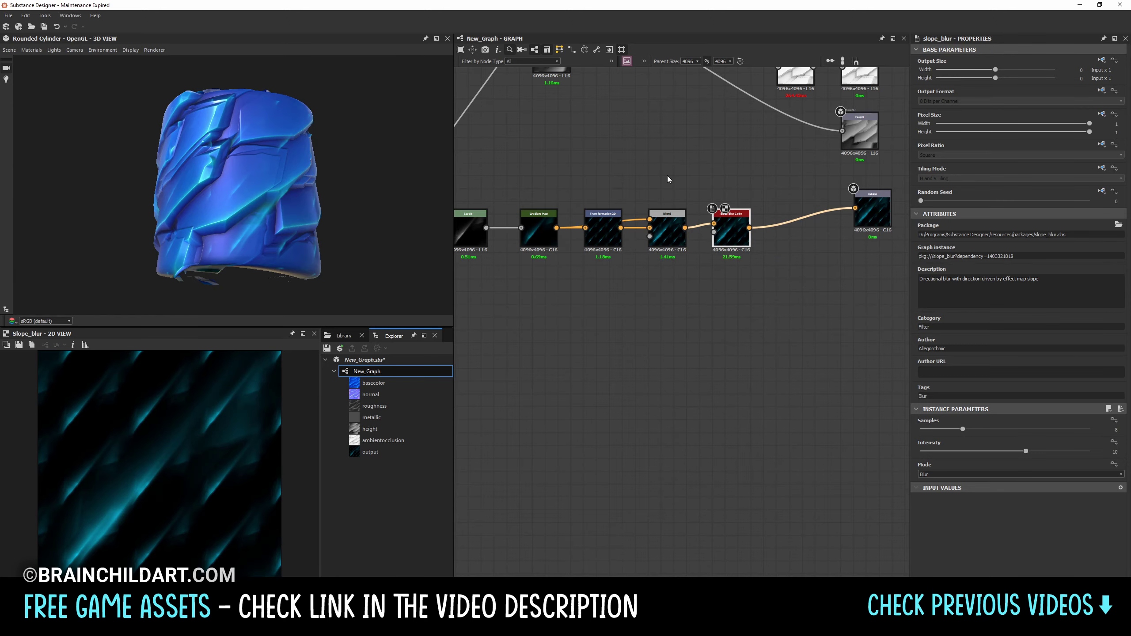
pyautogui.press('space')
pyautogui.write('per')
pyautogui.press('Return')
pyautogui.press('space')
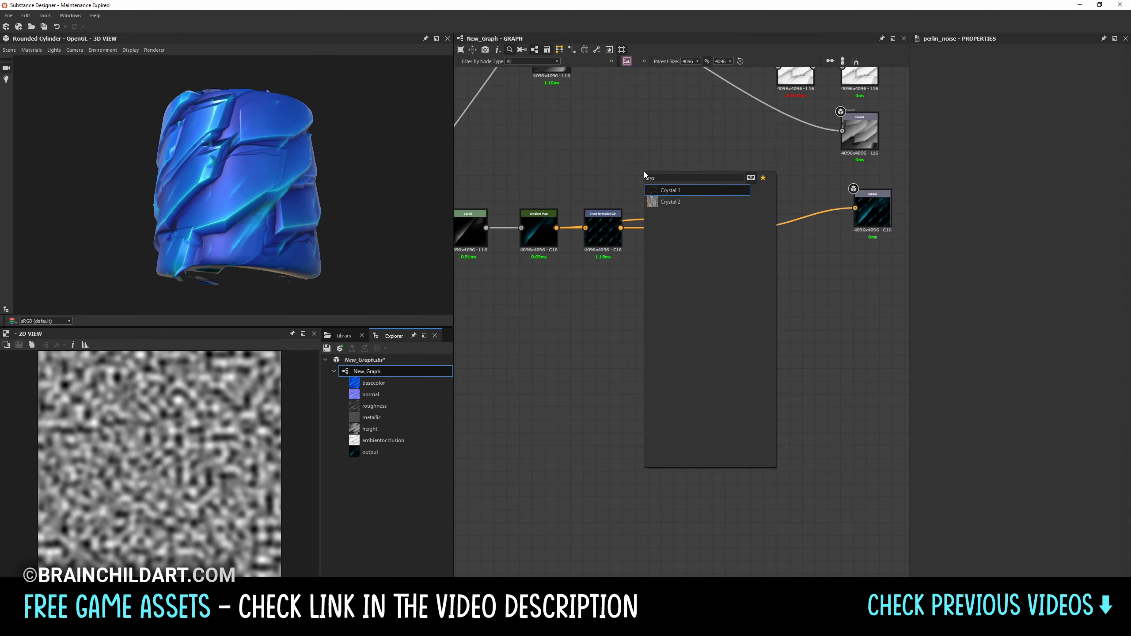
pyautogui.write('crys')
pyautogui.click(671, 202)
# Step: Wire Crystal 2 (scale 2, disorder 0.31) through a Skew Grayscale into the slope blur
pyautogui.moveTo(661, 179); pyautogui.dragTo(636, 197, button='middle')
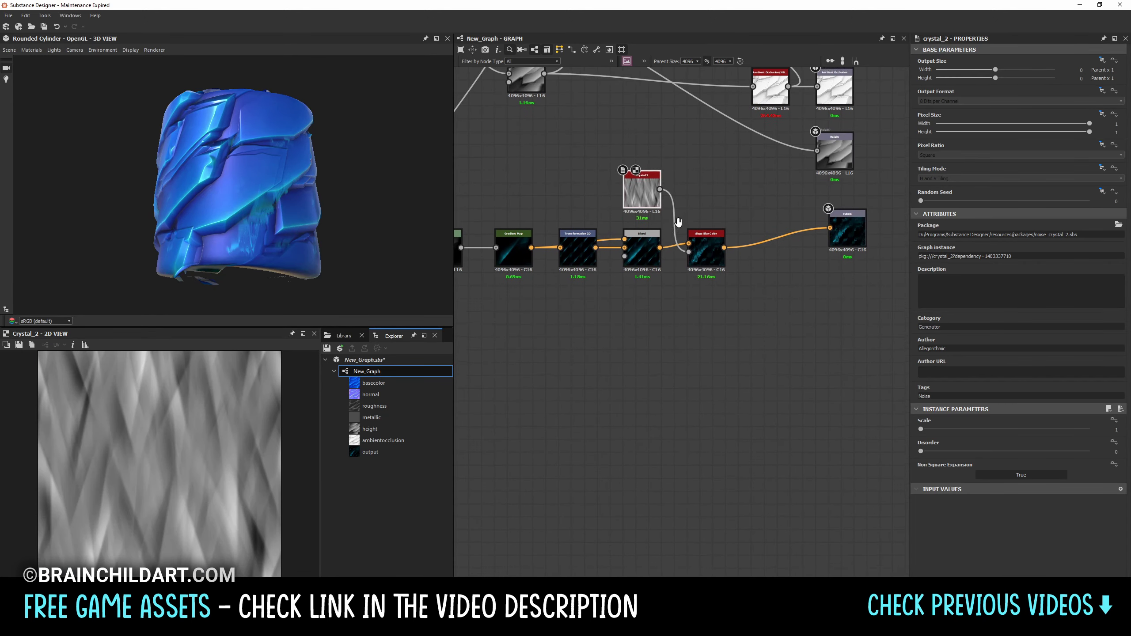
pyautogui.moveTo(654, 202); pyautogui.dragTo(688, 277)
pyautogui.moveTo(920, 430); pyautogui.dragTo(959, 453)
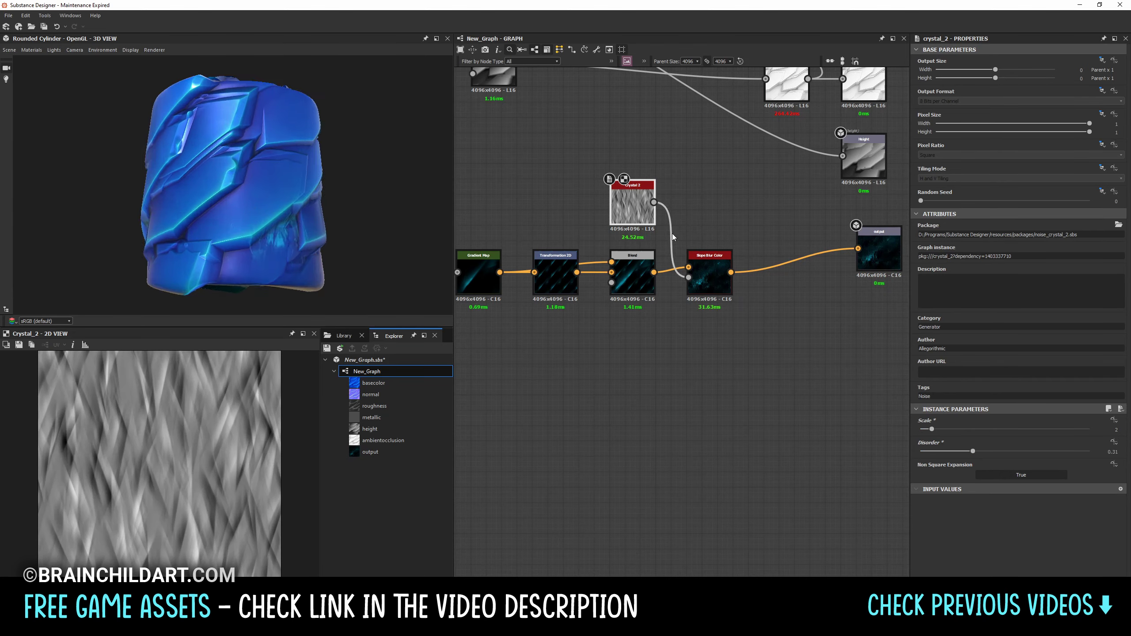
pyautogui.press('space')
pyautogui.write('ske')
pyautogui.press('Return')
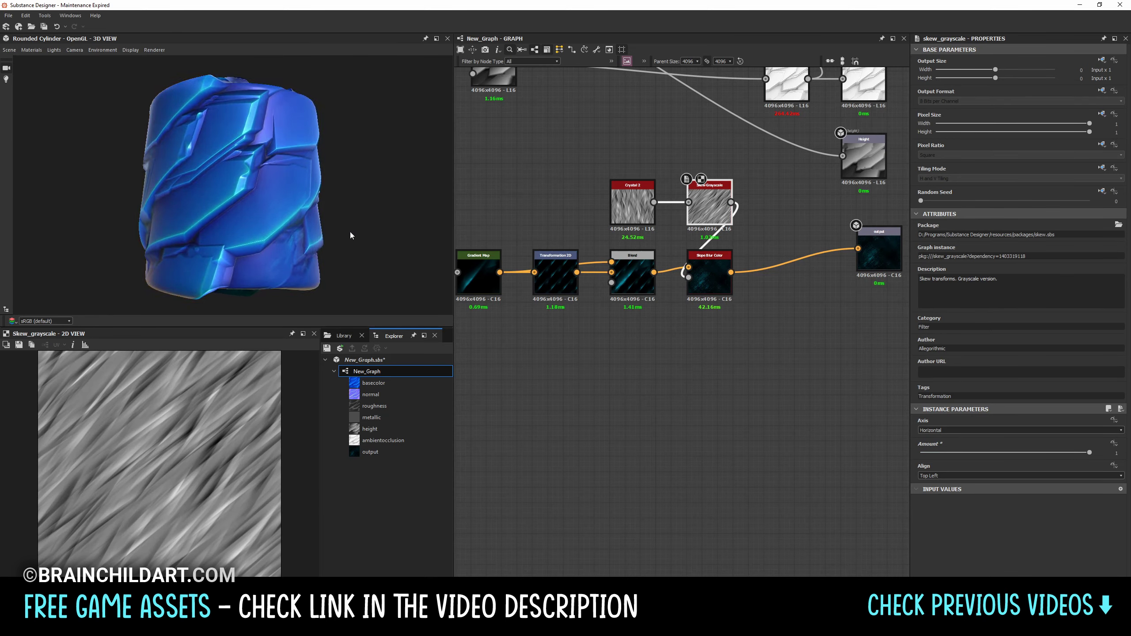
# Step: Insert a Levels node before the output, adjusting midtones and white point for bright teal
pyautogui.click(703, 277)
pyautogui.press('space')
pyautogui.write('level')
pyautogui.press('Return')
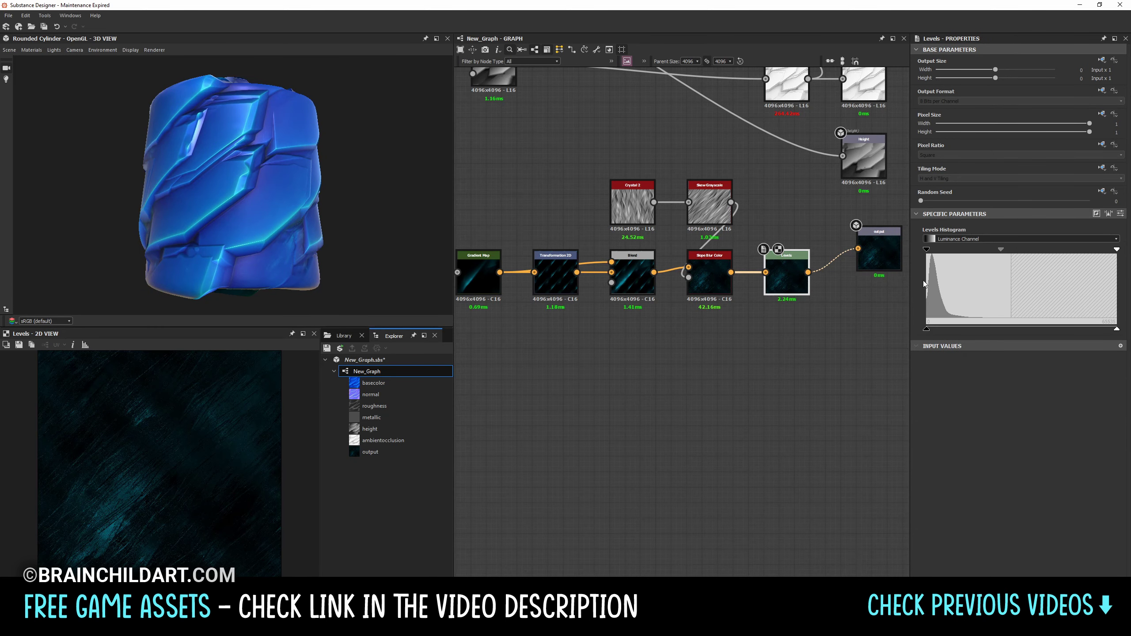
pyautogui.moveTo(1001, 249)
pyautogui.mouseDown()
pyautogui.moveTo(974, 249)
pyautogui.moveTo(988, 250)
pyautogui.mouseUp()
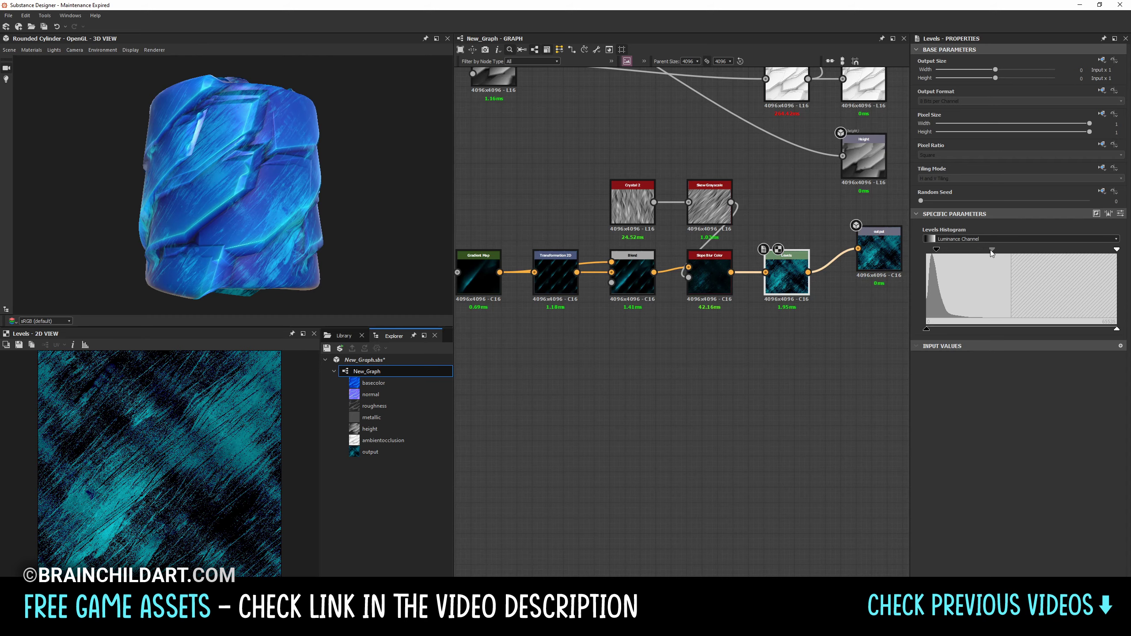
pyautogui.moveTo(1117, 249); pyautogui.dragTo(1042, 249)
pyautogui.moveTo(970, 249); pyautogui.dragTo(984, 250)
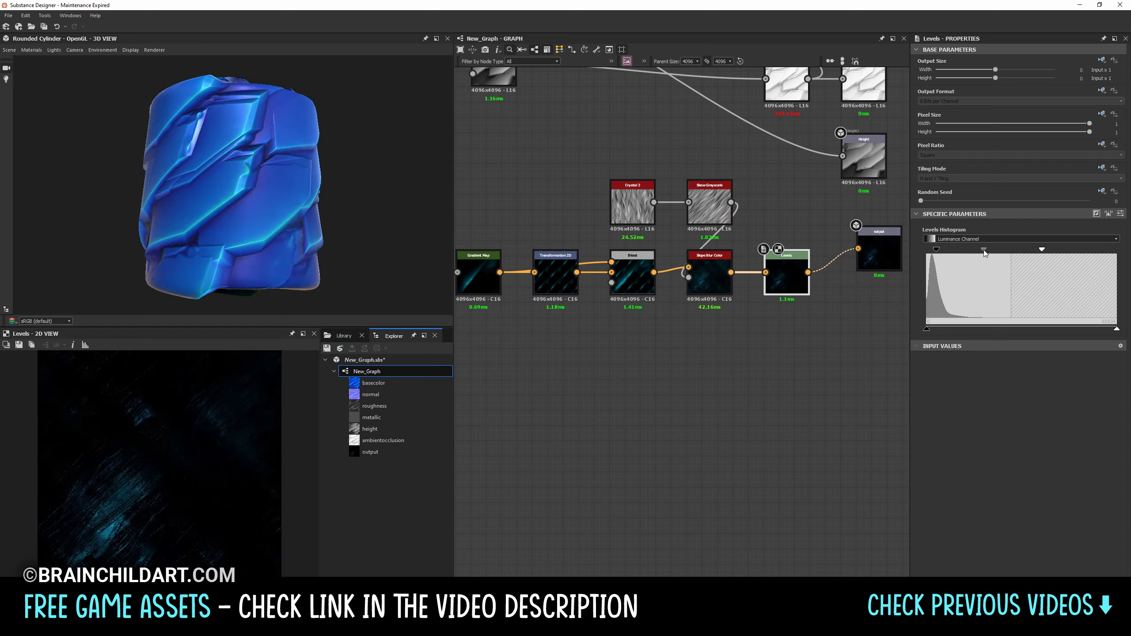
# Step: Branch a Grayscale Conversion node off the emissive chain's Levels output
pyautogui.scroll(2, 295, 247)
pyautogui.moveTo(296, 247); pyautogui.dragTo(345, 253)
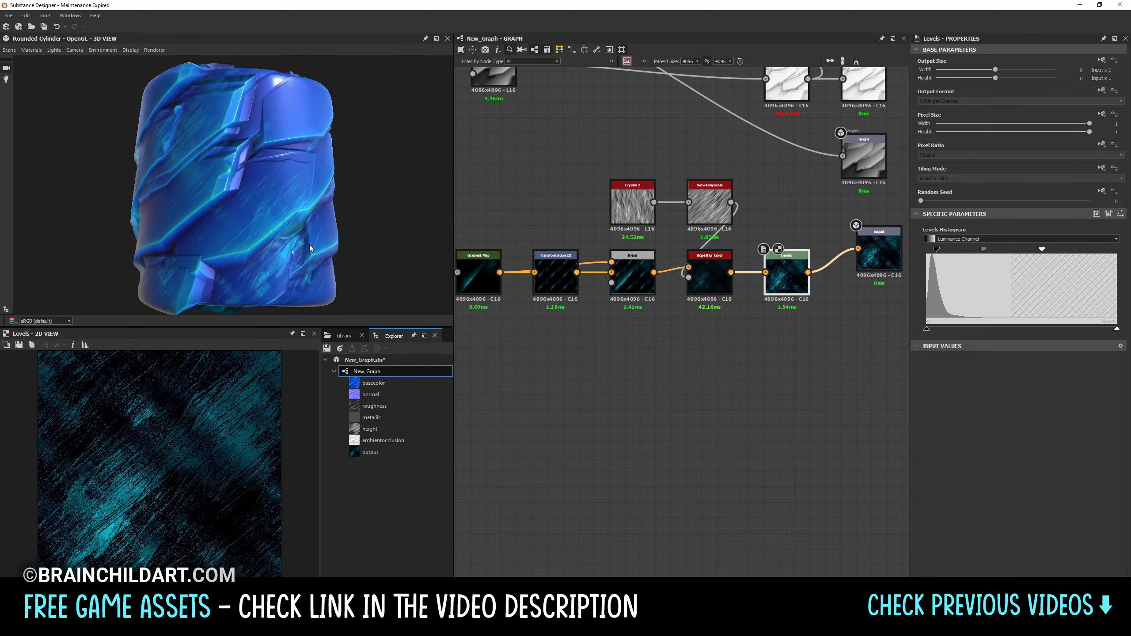
pyautogui.scroll(-2, 285, 216)
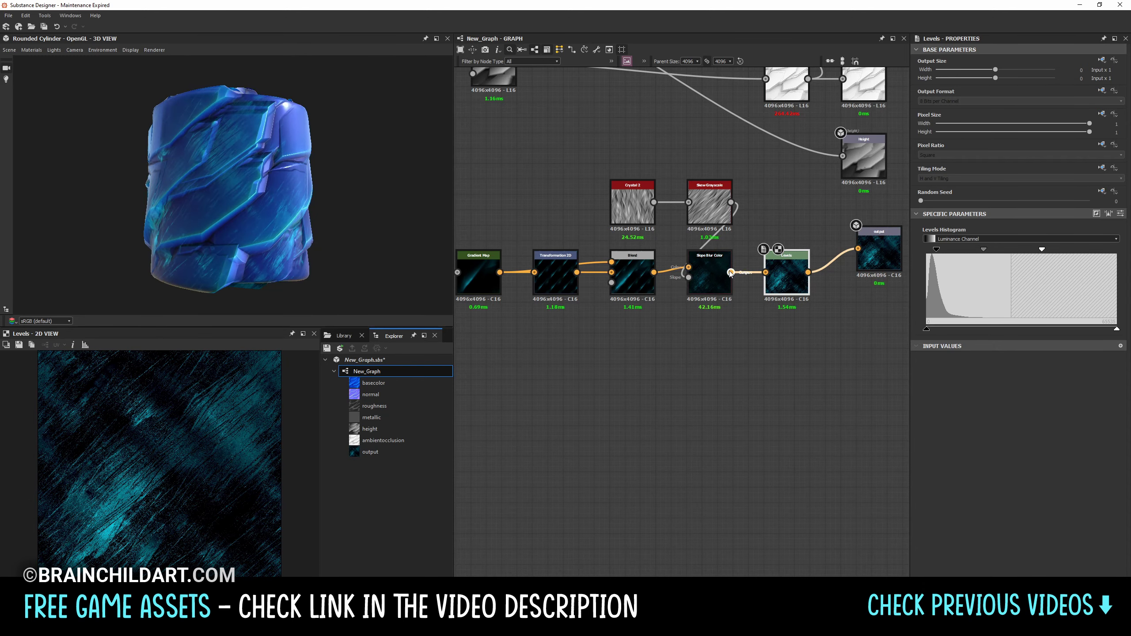
pyautogui.scroll(-2, 723, 340)
pyautogui.moveTo(723, 339); pyautogui.dragTo(613, 263, button='middle')
pyautogui.scroll(1, 711, 258)
pyautogui.moveTo(711, 259); pyautogui.dragTo(673, 293, button='middle')
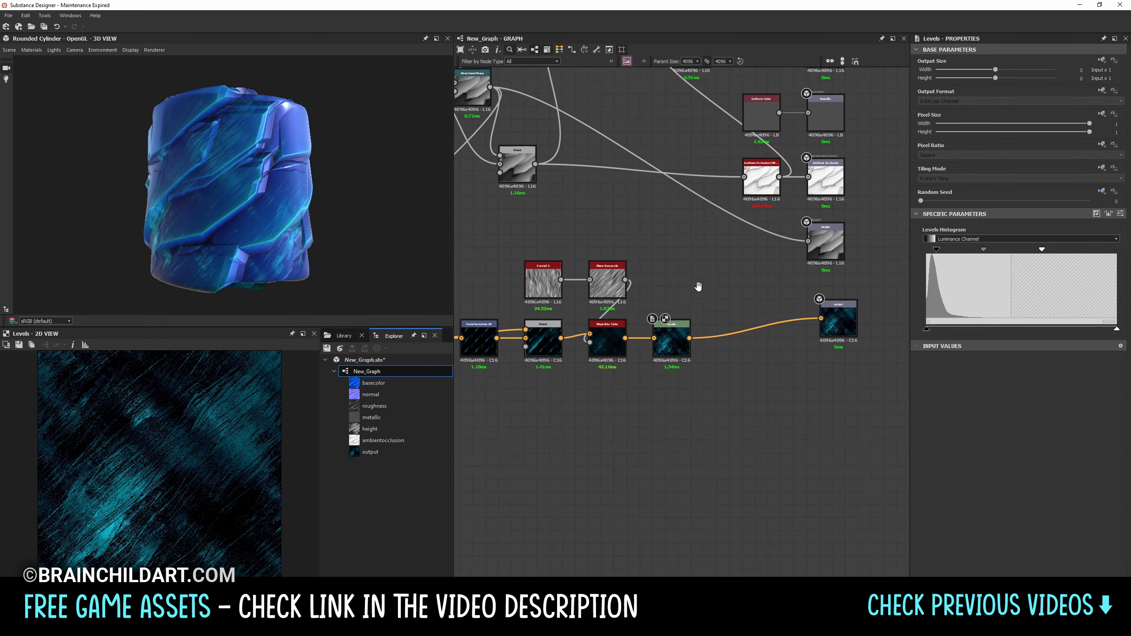
pyautogui.moveTo(689, 350); pyautogui.dragTo(682, 175)
pyautogui.click(713, 187)
pyautogui.moveTo(693, 228); pyautogui.dragTo(674, 343, button='middle')
# Step: Plug the Grayscale Conversion into the top input of the roughness Blend node
pyautogui.scroll(1, 769, 188)
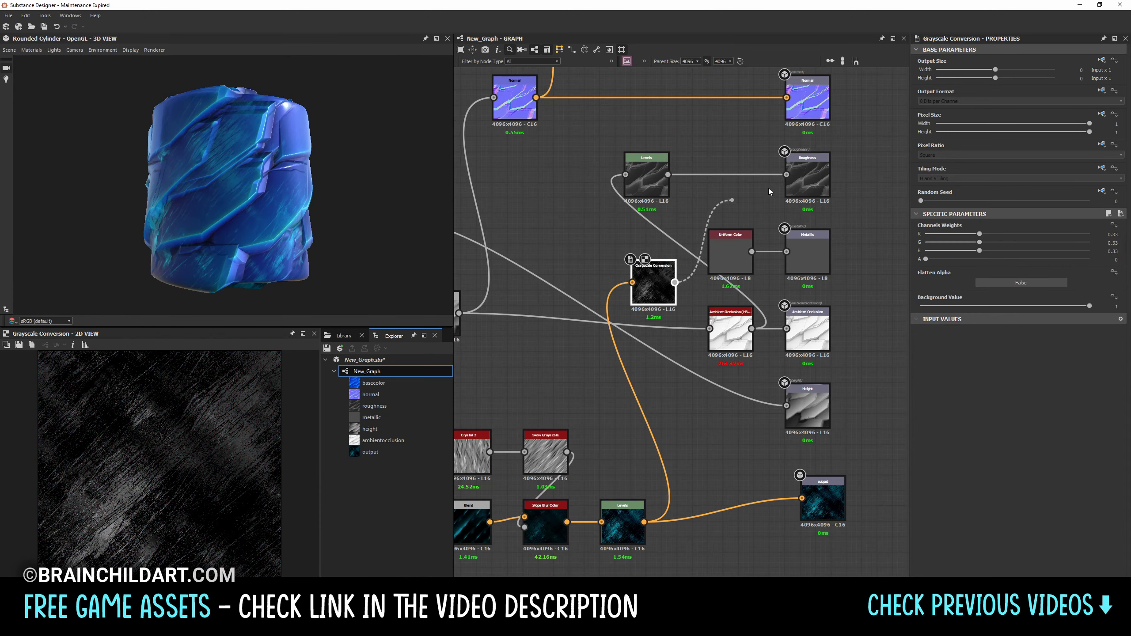
pyautogui.moveTo(787, 174)
pyautogui.mouseDown()
pyautogui.moveTo(675, 283)
pyautogui.moveTo(645, 234)
pyautogui.mouseUp()
pyautogui.moveTo(668, 174); pyautogui.dragTo(718, 175)
pyautogui.moveTo(667, 236)
pyautogui.mouseDown()
pyautogui.moveTo(703, 164)
pyautogui.moveTo(787, 175)
pyautogui.mouseUp()
pyautogui.scroll(-1, 927, 258)
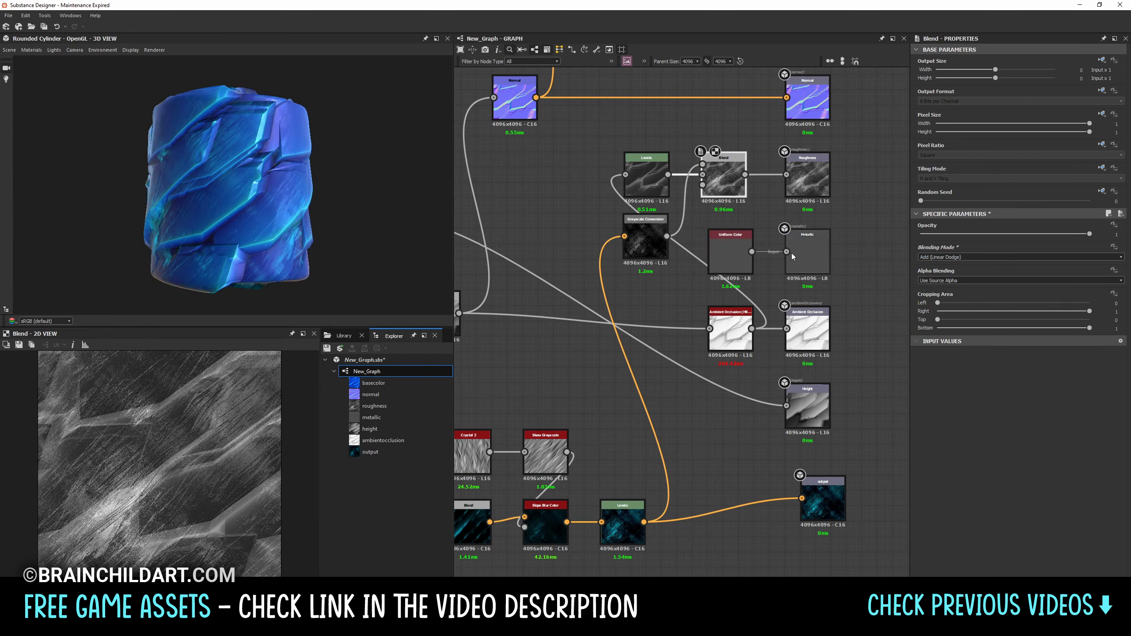
pyautogui.scroll(-1, 937, 261)
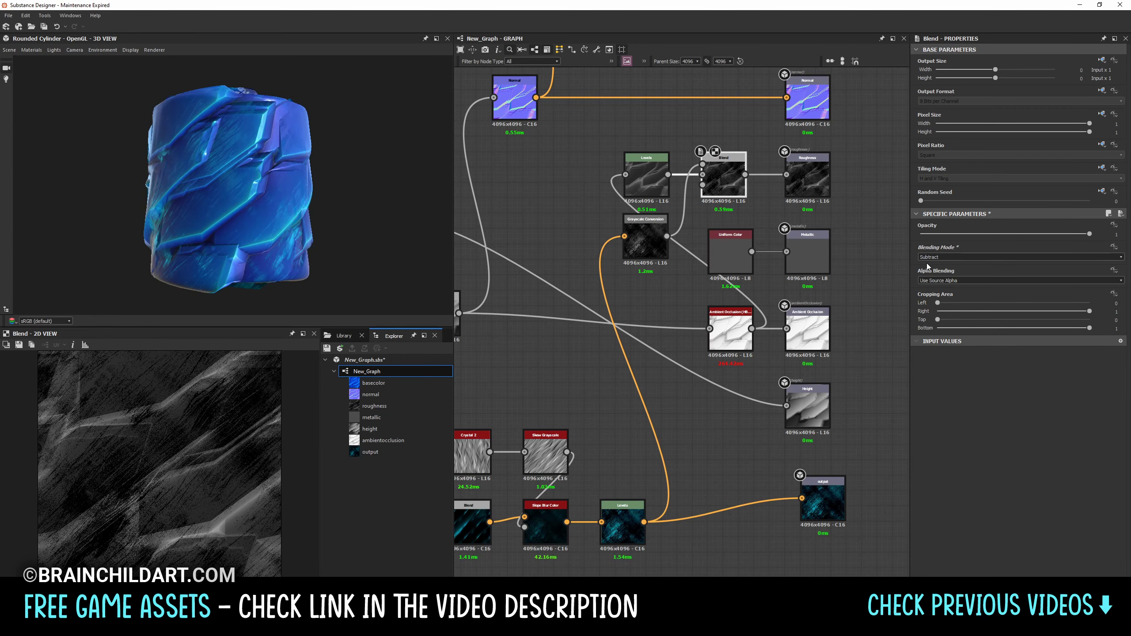
pyautogui.keyDown('shift'); pyautogui.moveTo(261, 239); pyautogui.dragTo(335, 240, button='right'); pyautogui.keyUp('shift')
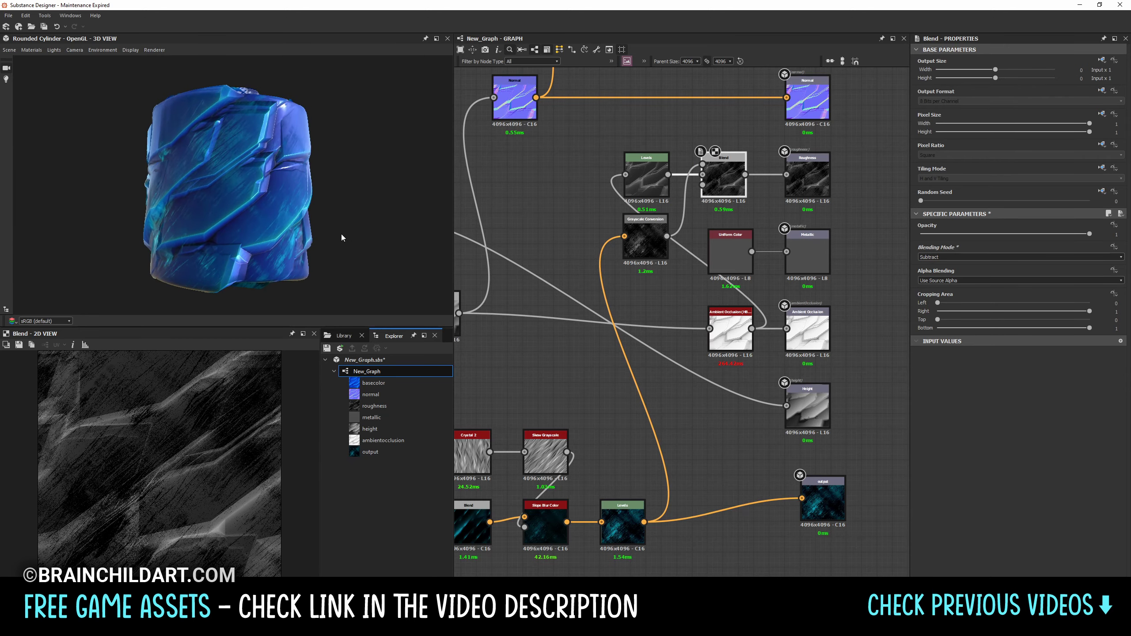
pyautogui.moveTo(537, 304); pyautogui.dragTo(488, 162, button='middle')
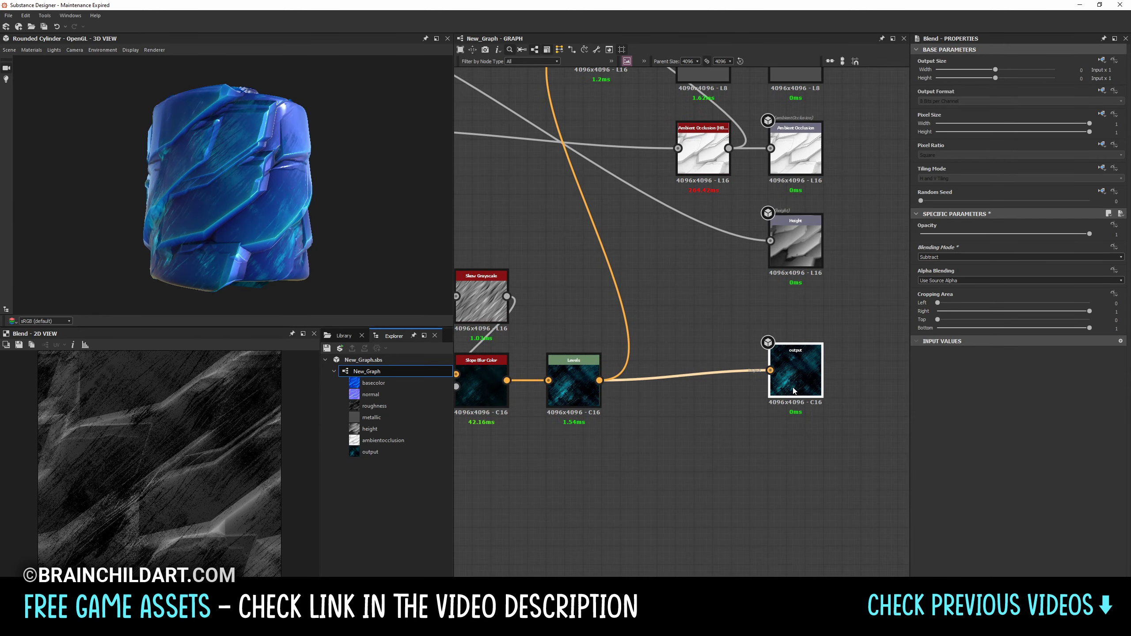
# Step: Insert a Blur after Skew Grayscale with intensity 1.57
pyautogui.scroll(3, 341, 214)
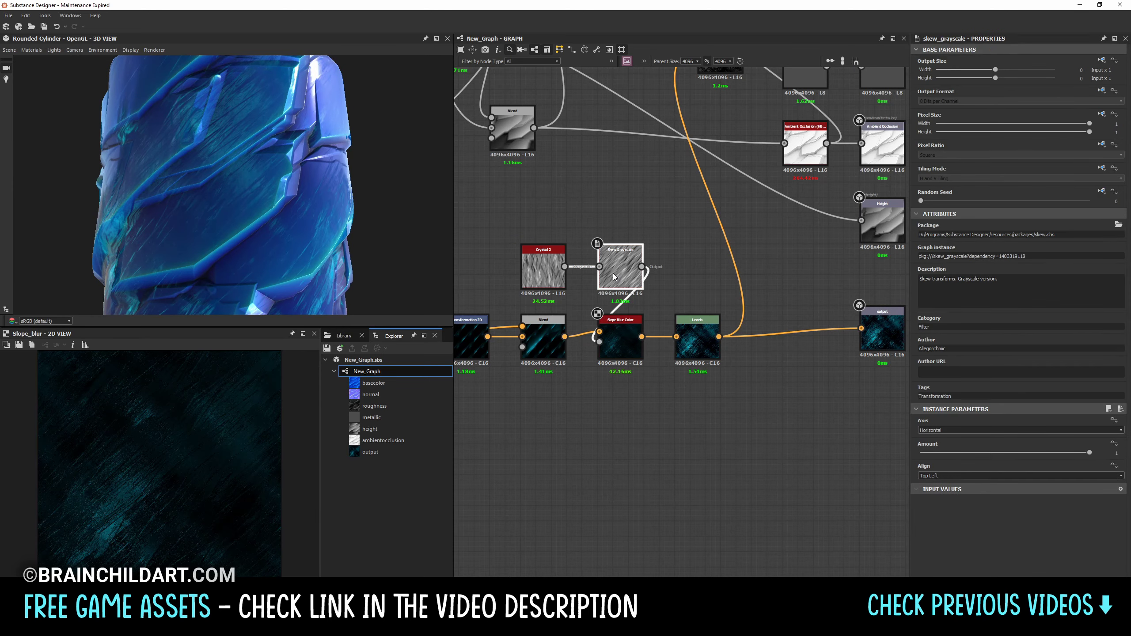
pyautogui.click(644, 294)
pyautogui.click(934, 234)
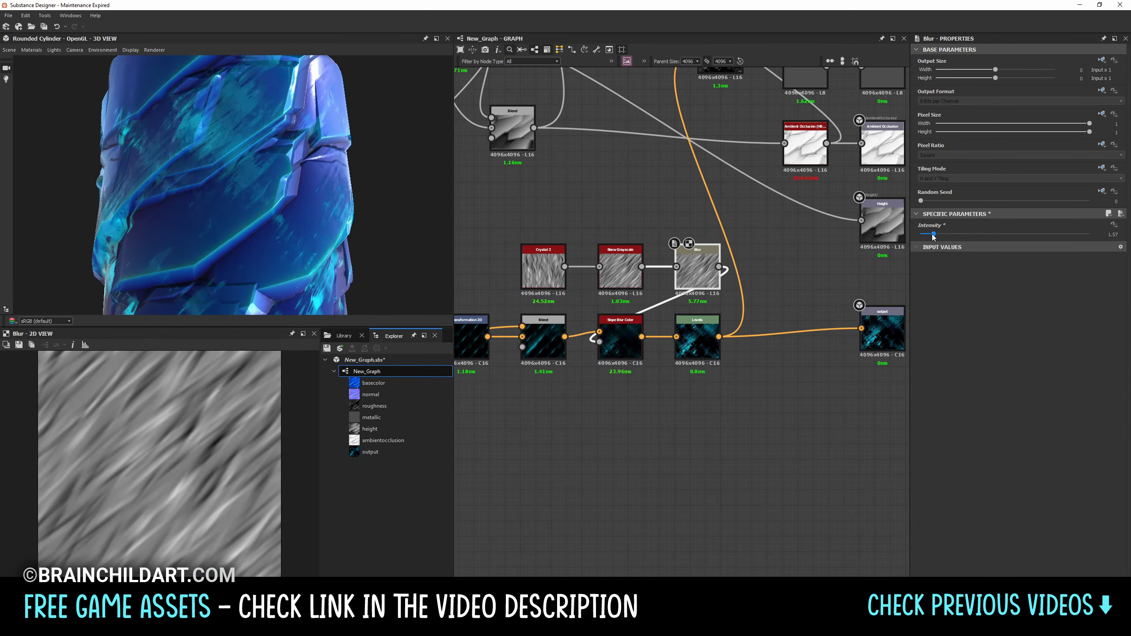
# Step: Try Slope Blur Color intensities between 6.89 and 16
pyautogui.click(621, 341)
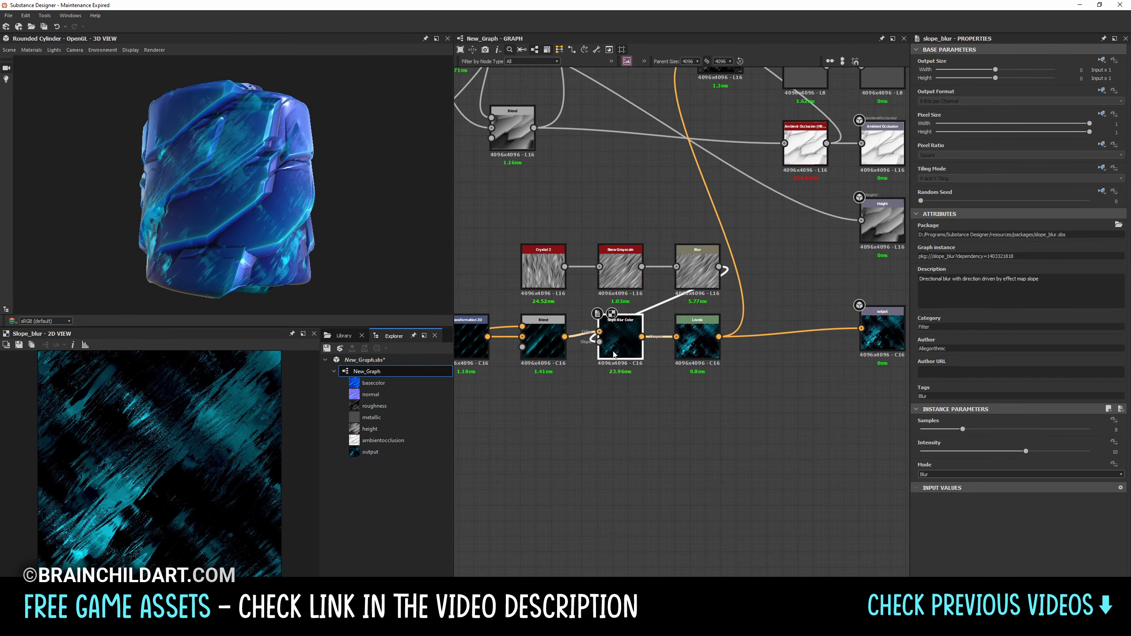
pyautogui.moveTo(963, 450); pyautogui.dragTo(1090, 429)
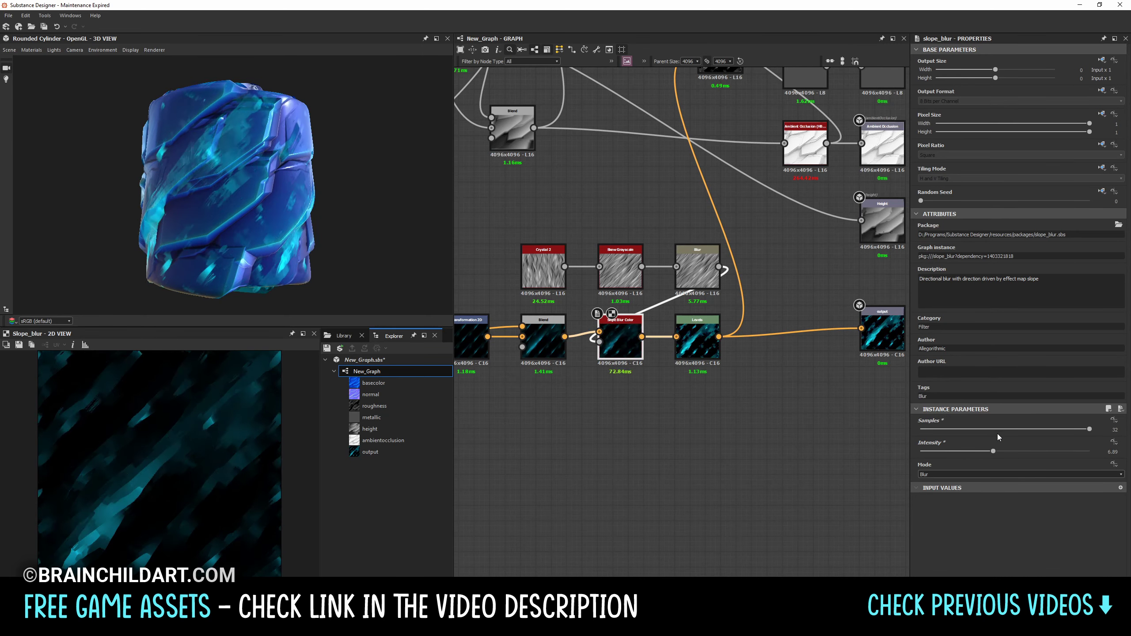
pyautogui.scroll(2, 332, 230)
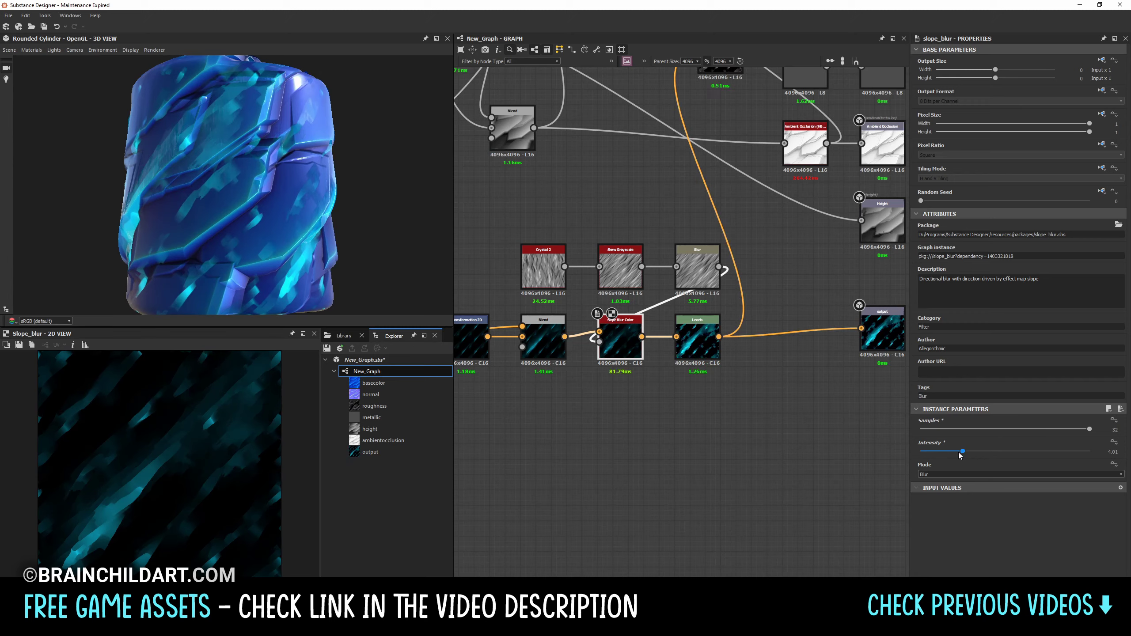
pyautogui.moveTo(951, 455); pyautogui.dragTo(1064, 451)
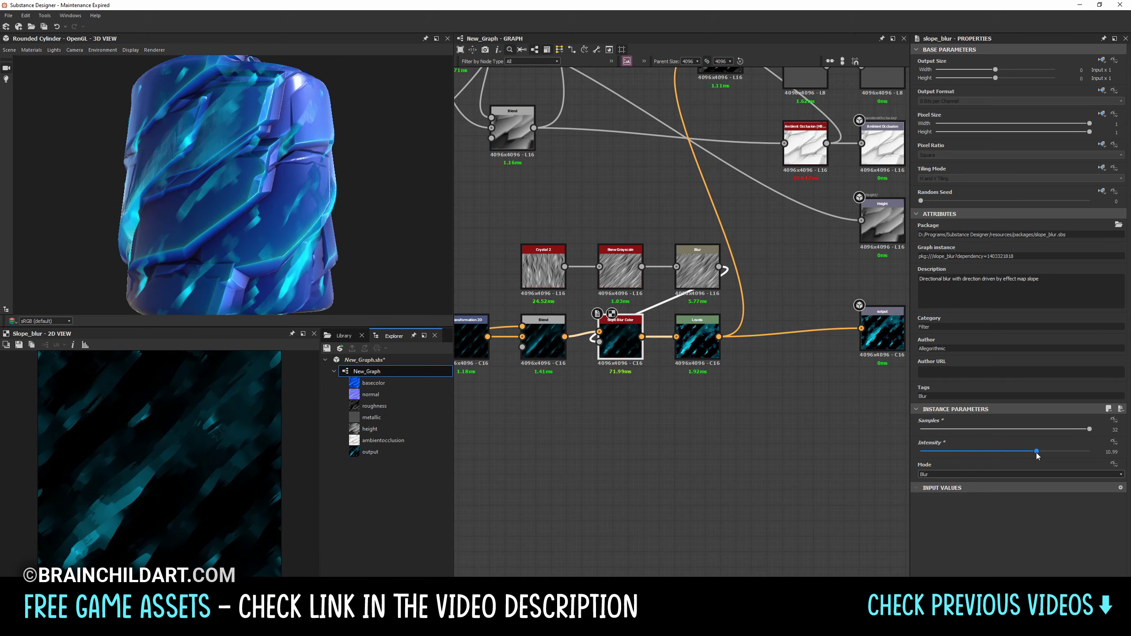
pyautogui.scroll(-2, 375, 271)
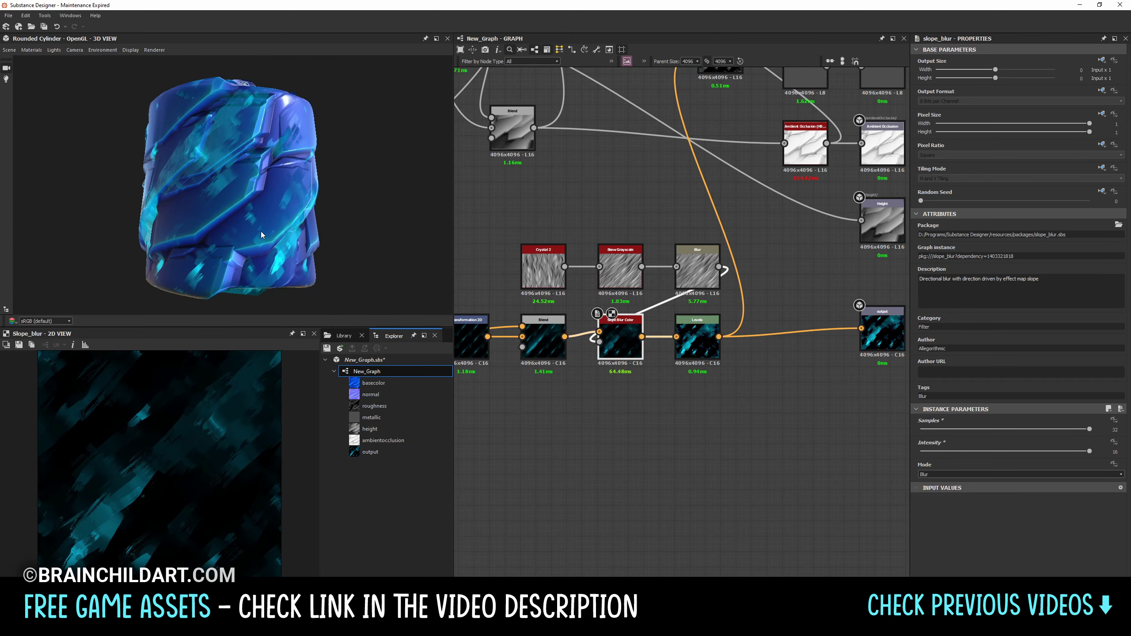
pyautogui.moveTo(330, 267); pyautogui.dragTo(375, 270)
# Step: Settle Slope Blur Color at intensity 5.68 with 1 sample for sharp streaky veins
pyautogui.click(988, 429)
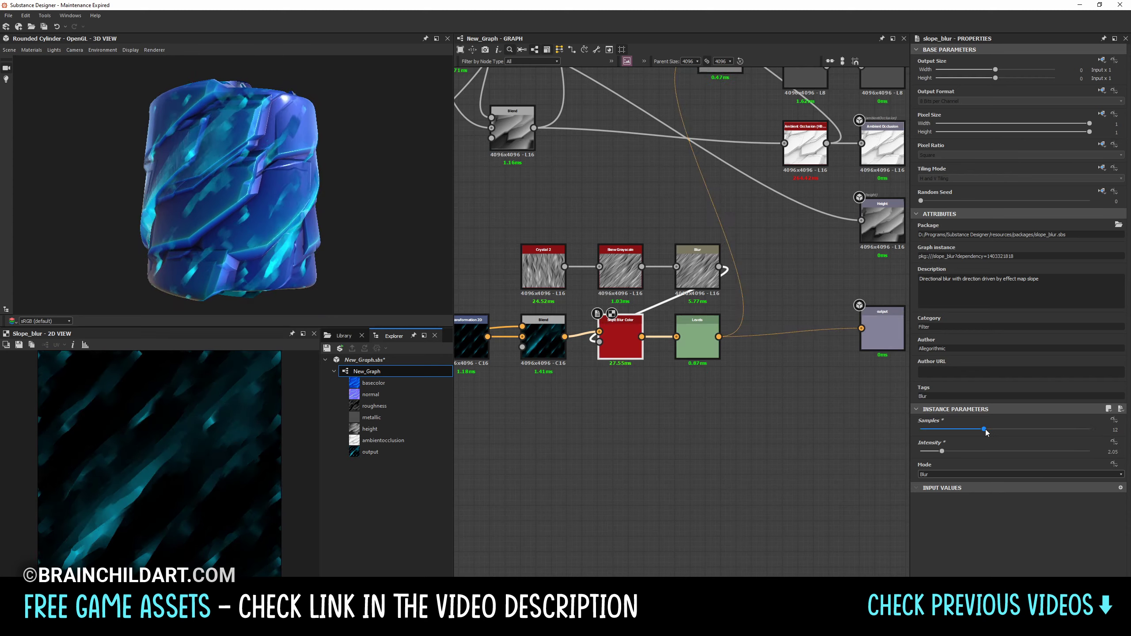
pyautogui.moveTo(984, 430); pyautogui.dragTo(937, 429)
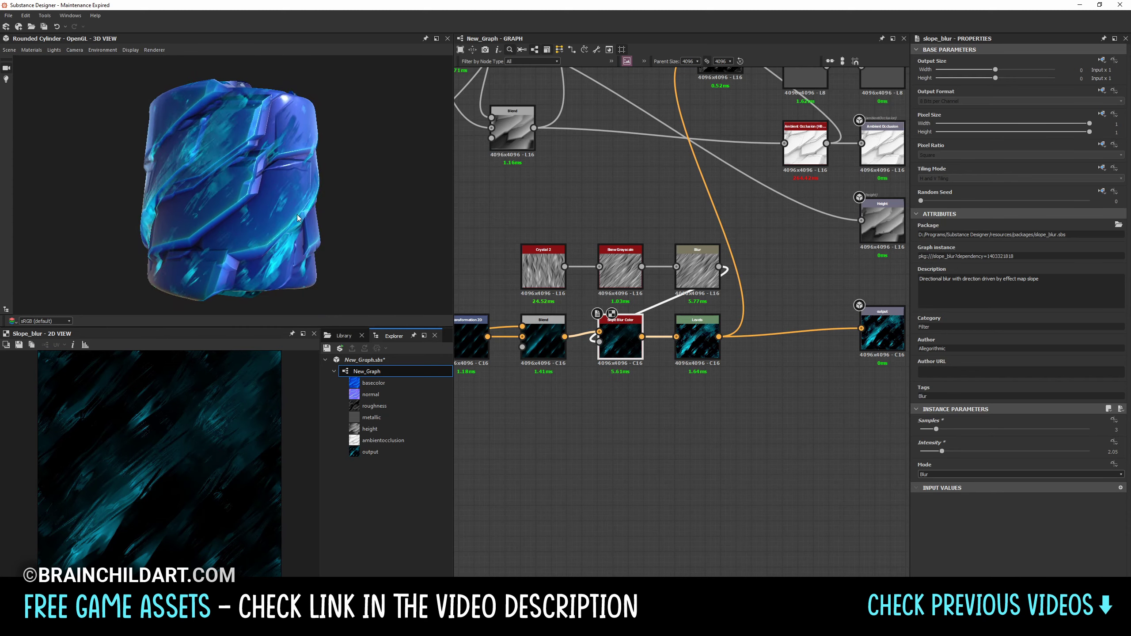
pyautogui.moveTo(297, 214); pyautogui.dragTo(312, 211)
pyautogui.click(981, 452)
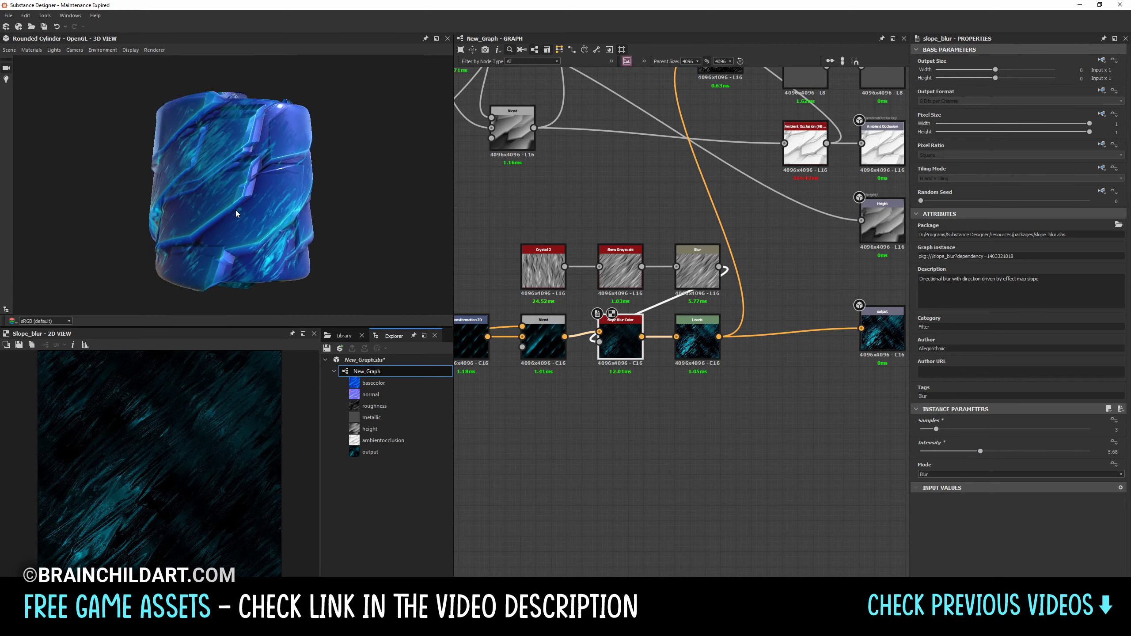
pyautogui.click(949, 430)
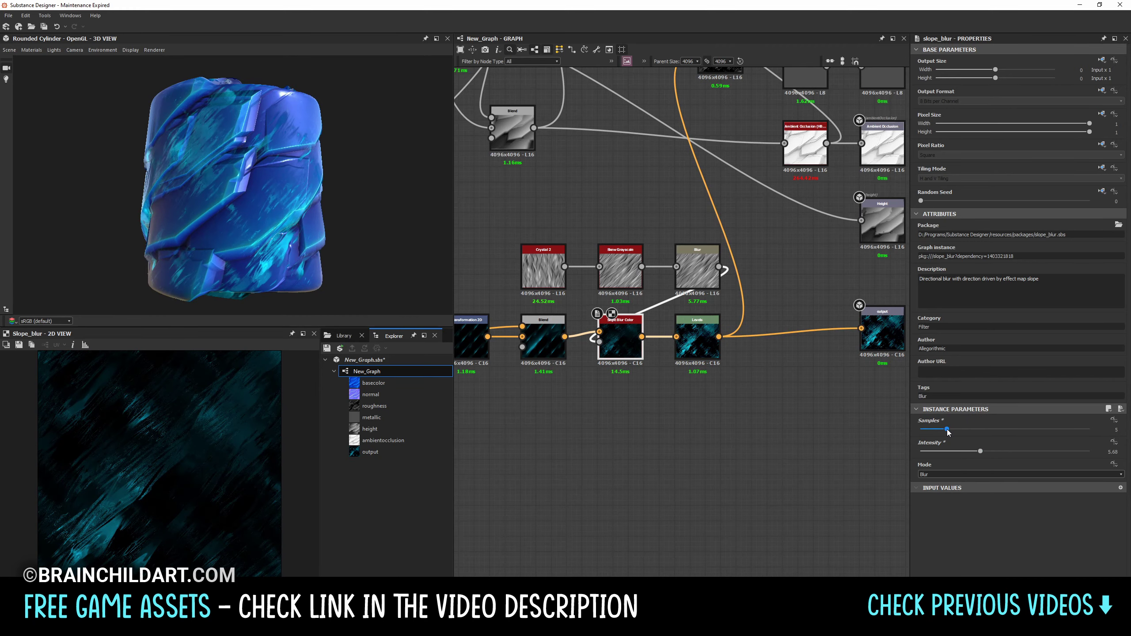
pyautogui.moveTo(948, 429); pyautogui.dragTo(925, 429)
pyautogui.moveTo(294, 201); pyautogui.dragTo(242, 169)
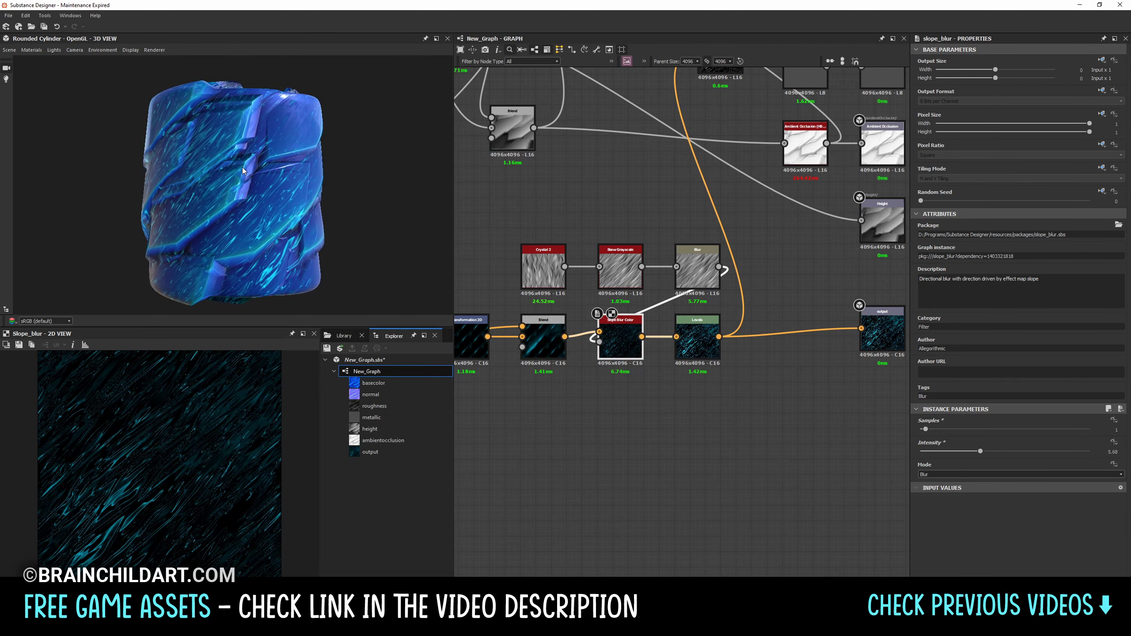
pyautogui.scroll(-3, 626, 328)
pyautogui.scroll(3, 625, 328)
pyautogui.moveTo(626, 328); pyautogui.dragTo(670, 335, button='middle')
pyautogui.press('space')
# Step: Add a black Uniform Color and preview it on the model's Metallic channel
pyautogui.press('Escape')
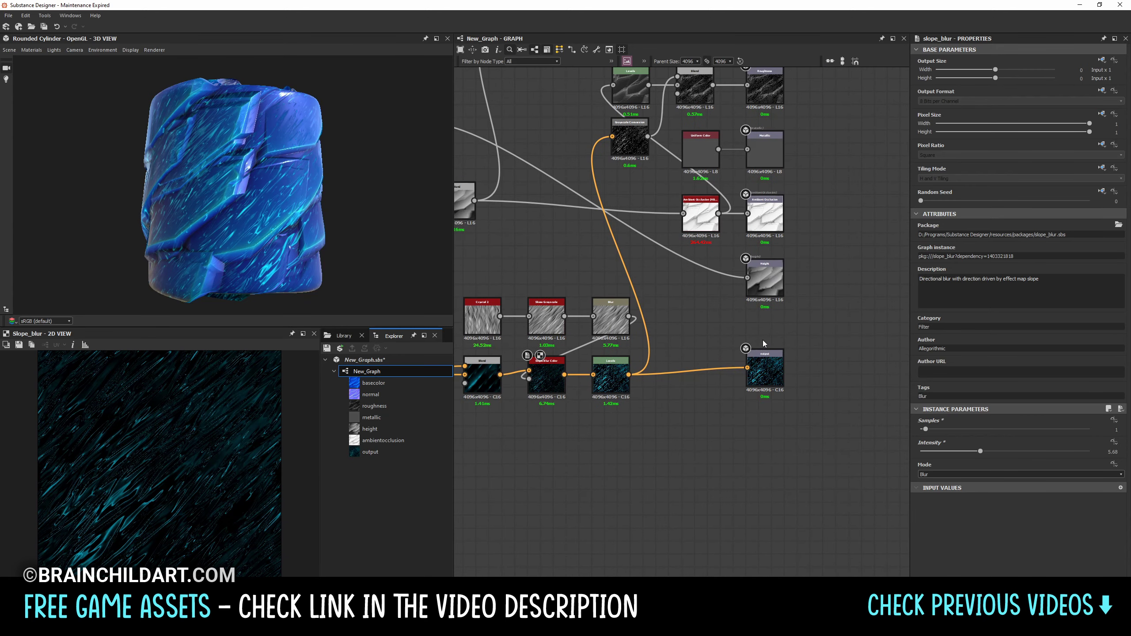
pyautogui.press('space')
pyautogui.write('uniform')
pyautogui.press('Return')
pyautogui.moveTo(259, 226); pyautogui.dragTo(261, 224)
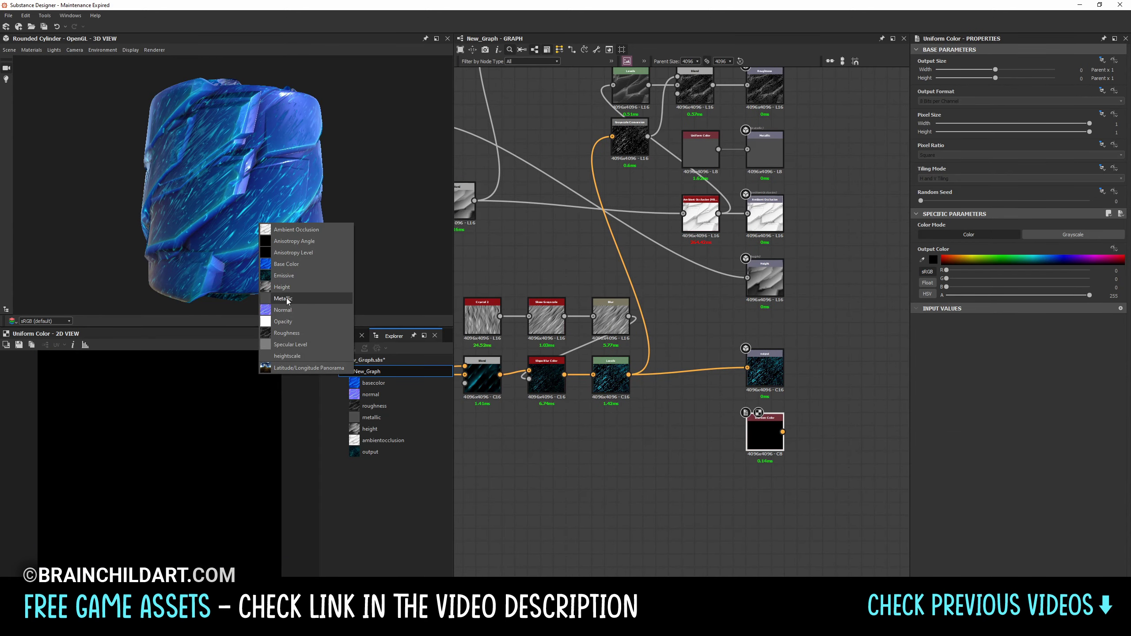
pyautogui.click(287, 298)
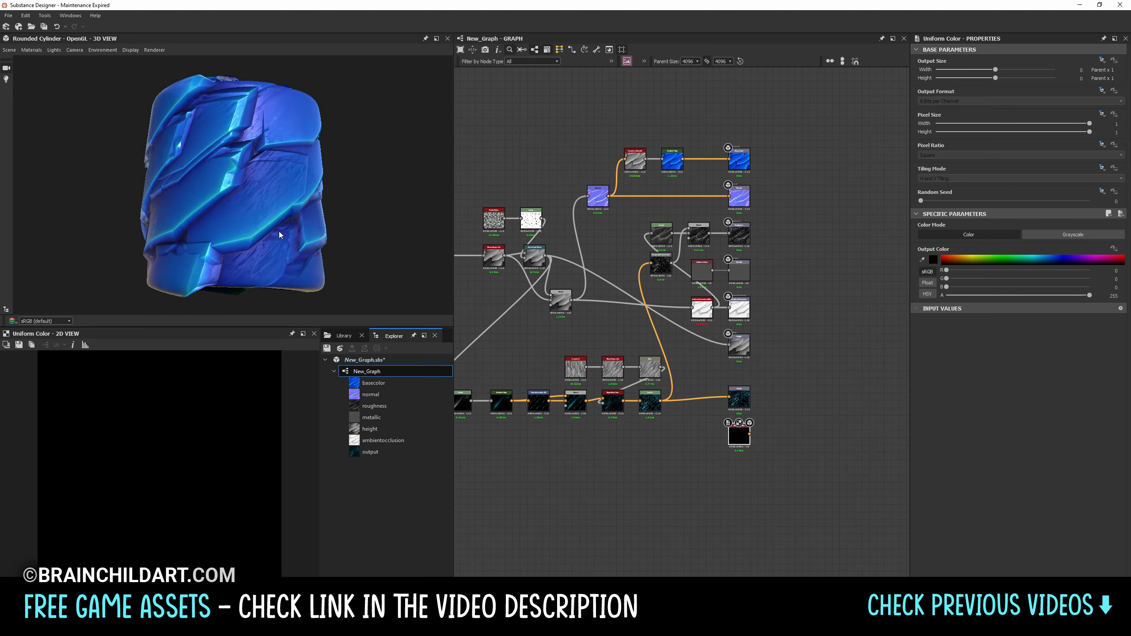
# Step: Insert a Blend before the base color output, fed by a Gradient Map off Grayscale Conversion
pyautogui.moveTo(726, 193); pyautogui.dragTo(730, 226, button='middle')
pyautogui.press('space')
pyautogui.write('blend')
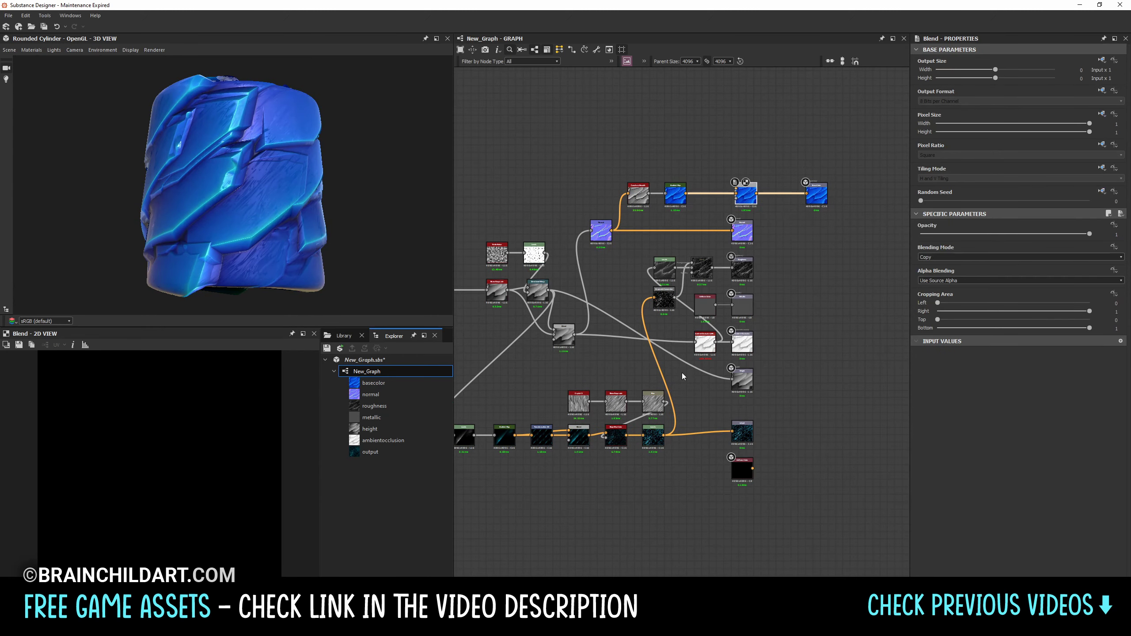
pyautogui.press('Return')
pyautogui.scroll(1, 673, 307)
pyautogui.moveTo(753, 158); pyautogui.dragTo(724, 198)
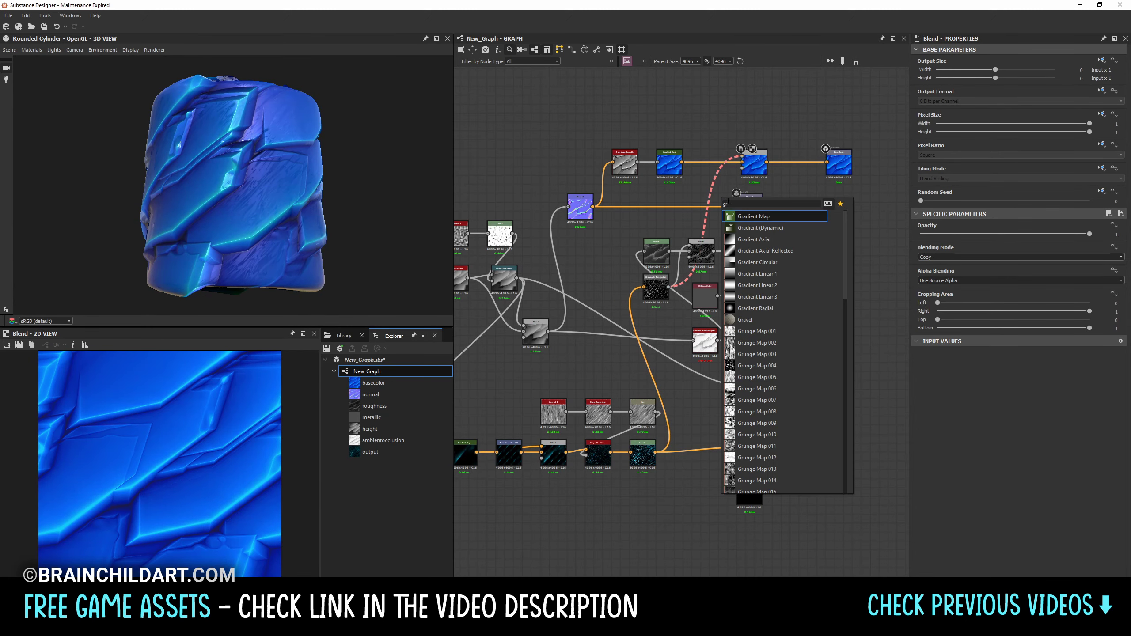
pyautogui.click(757, 223)
# Step: Set the Blend to Add (Linear Dodge) at about 0.14 opacity
pyautogui.click(955, 257)
pyautogui.click(955, 267)
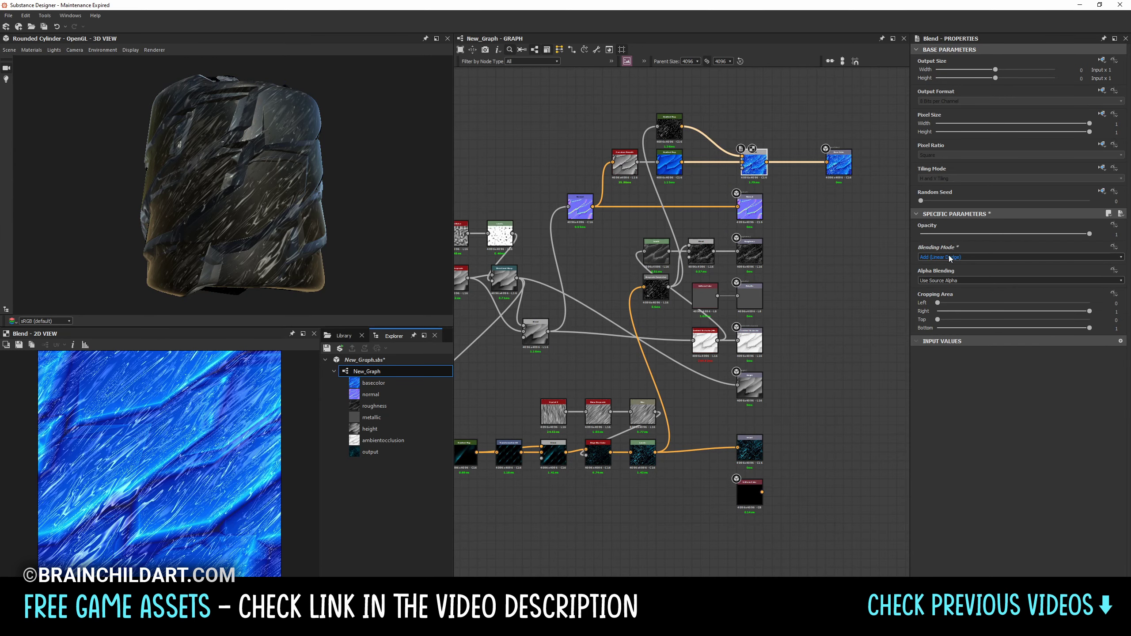
pyautogui.moveTo(1089, 234); pyautogui.dragTo(944, 237)
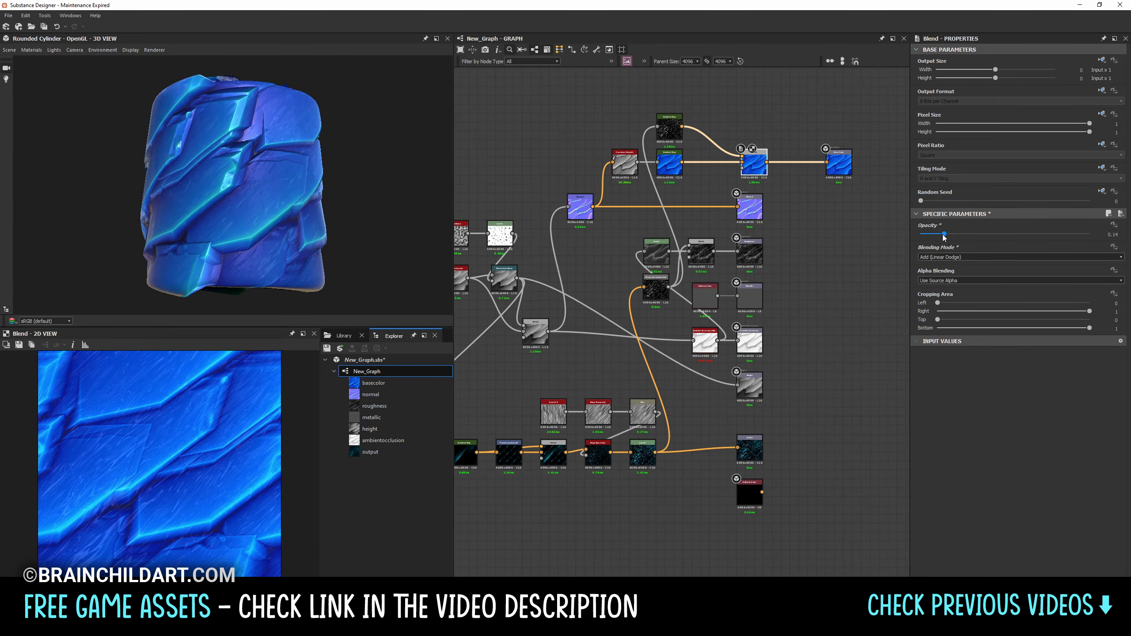
pyautogui.moveTo(290, 207); pyautogui.dragTo(270, 205)
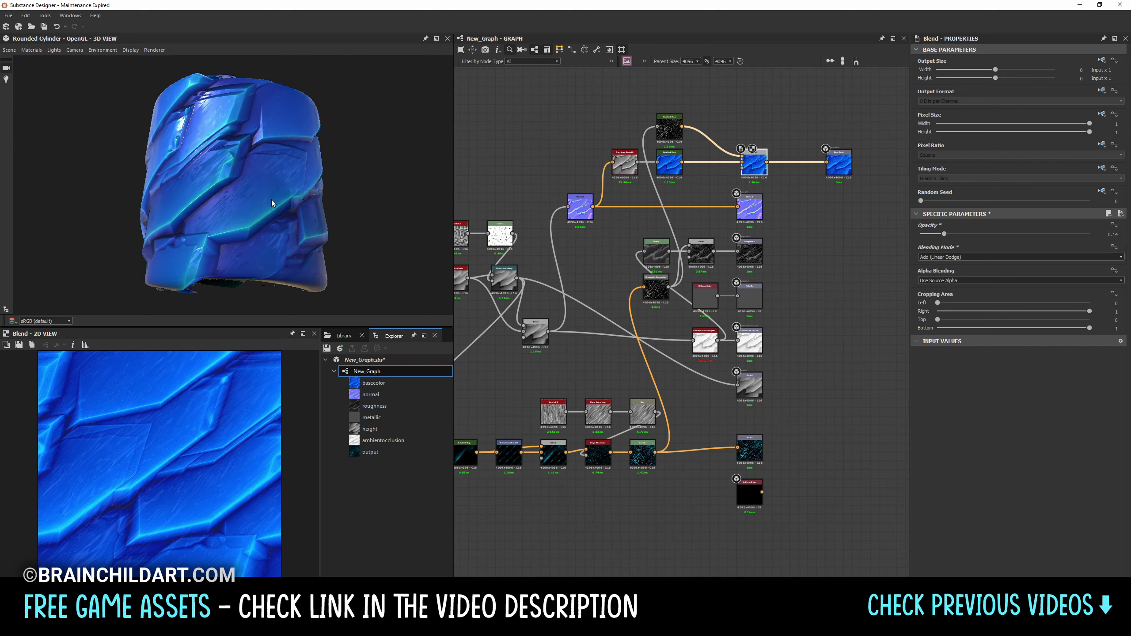
pyautogui.keyDown('shift'); pyautogui.moveTo(289, 200); pyautogui.dragTo(271, 201); pyautogui.keyUp('shift')
# Step: Insert a Blend before the roughness output with the Levels node linked in
pyautogui.scroll(2, 792, 423)
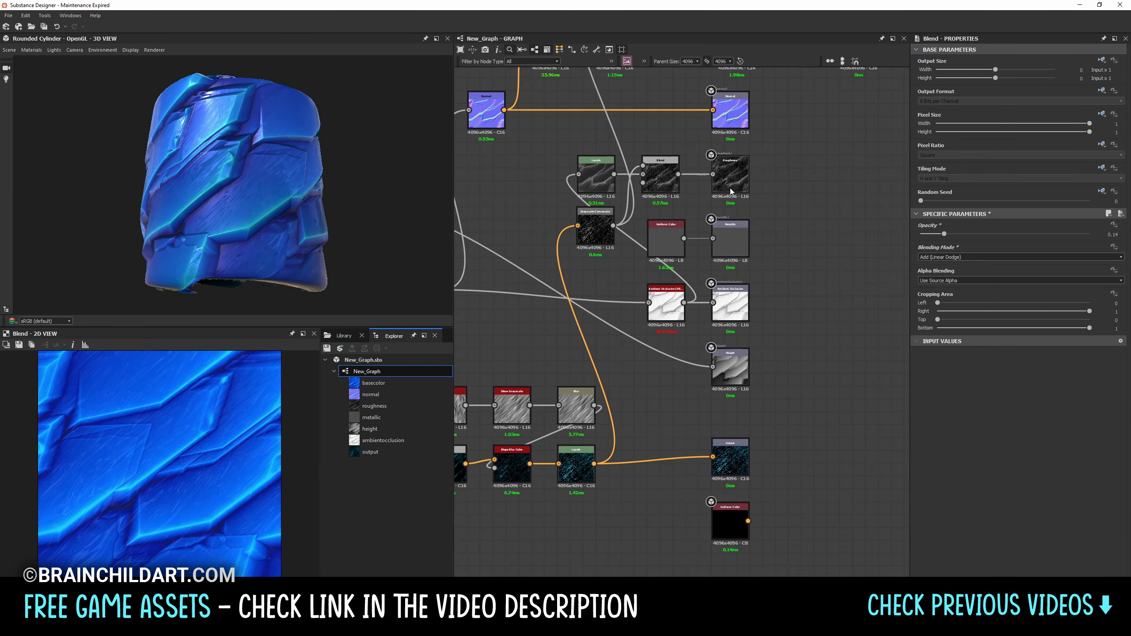
pyautogui.rightClick(718, 218)
pyautogui.click(748, 209)
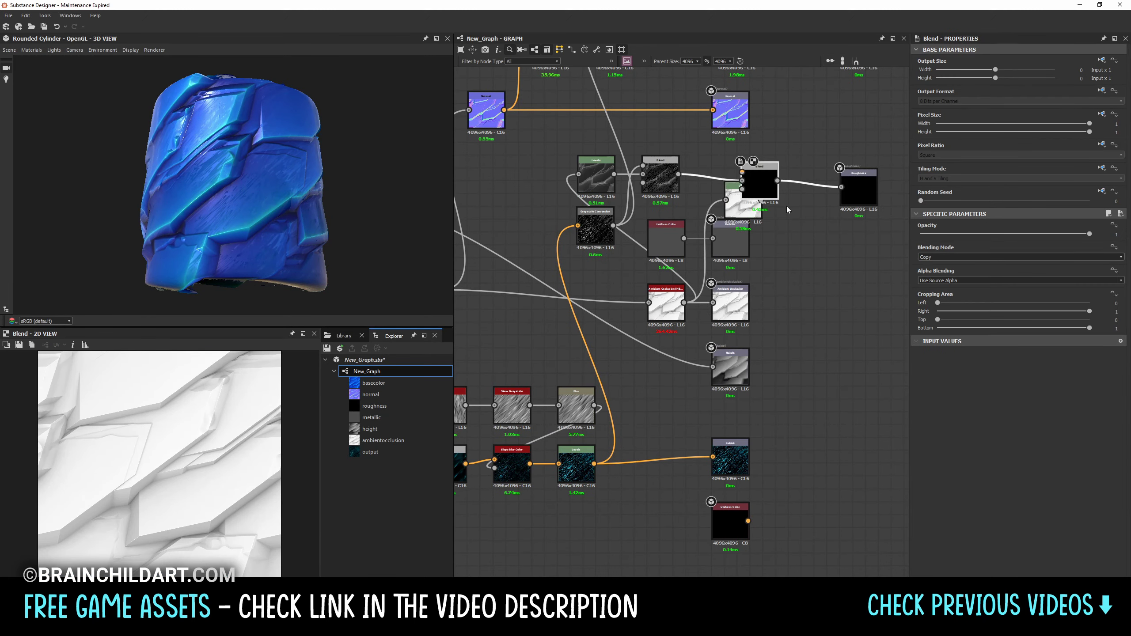
pyautogui.moveTo(723, 148); pyautogui.dragTo(742, 171)
pyautogui.click(705, 153)
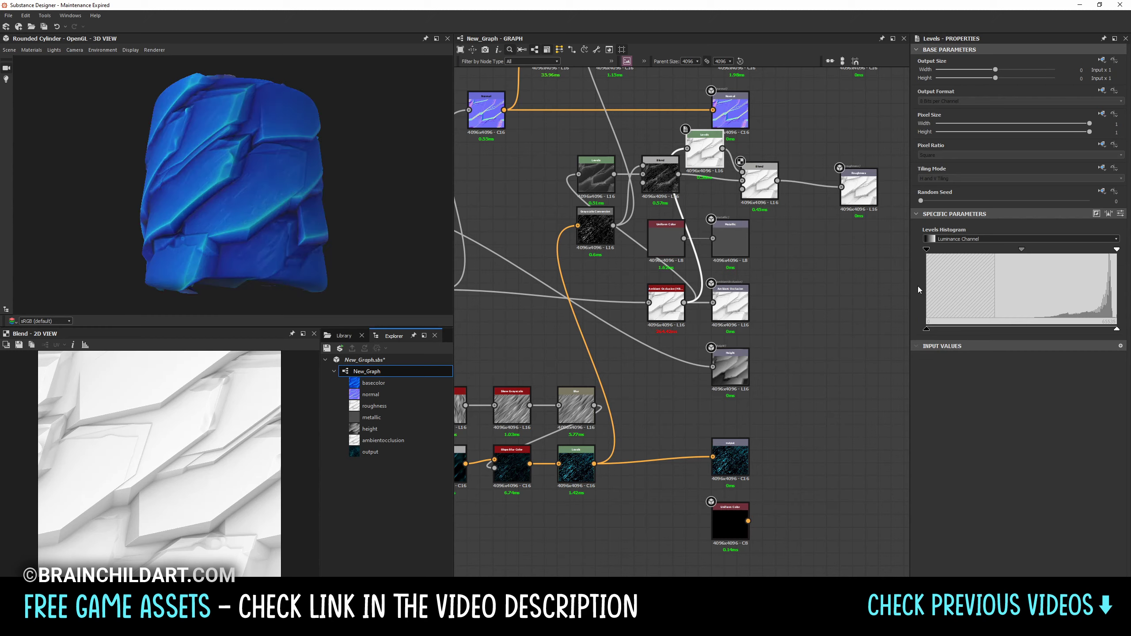
# Step: Retune the edge-mask Levels black point, input range and midtones, and tidy the nodes
pyautogui.moveTo(1069, 252); pyautogui.dragTo(1078, 249)
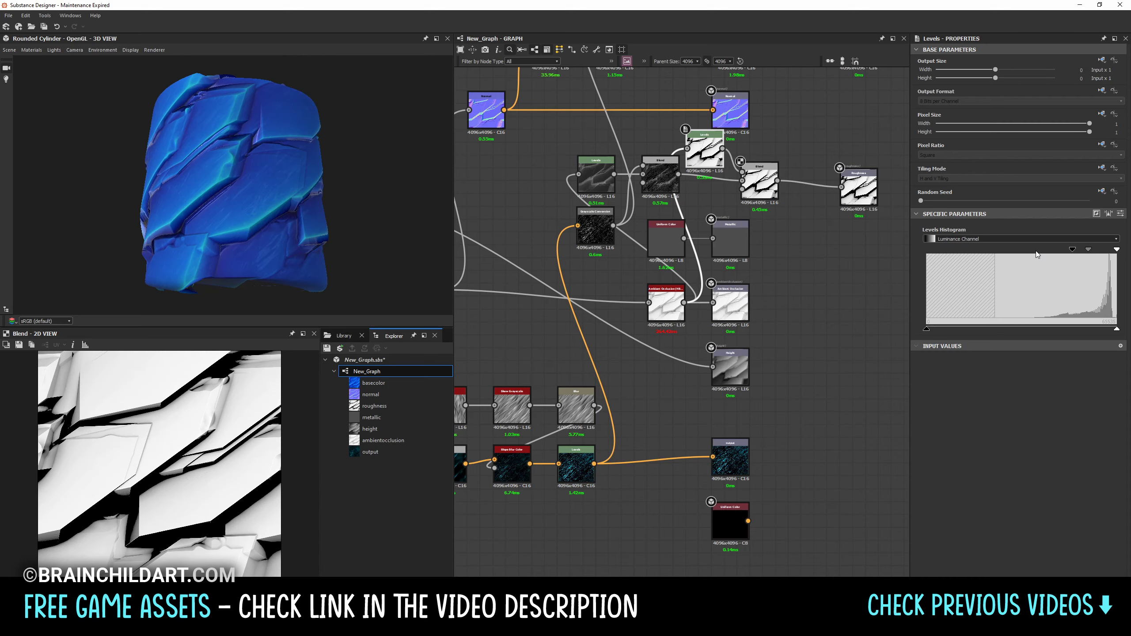
pyautogui.moveTo(1073, 249)
pyautogui.mouseDown()
pyautogui.moveTo(1010, 249)
pyautogui.moveTo(1066, 250)
pyautogui.mouseUp()
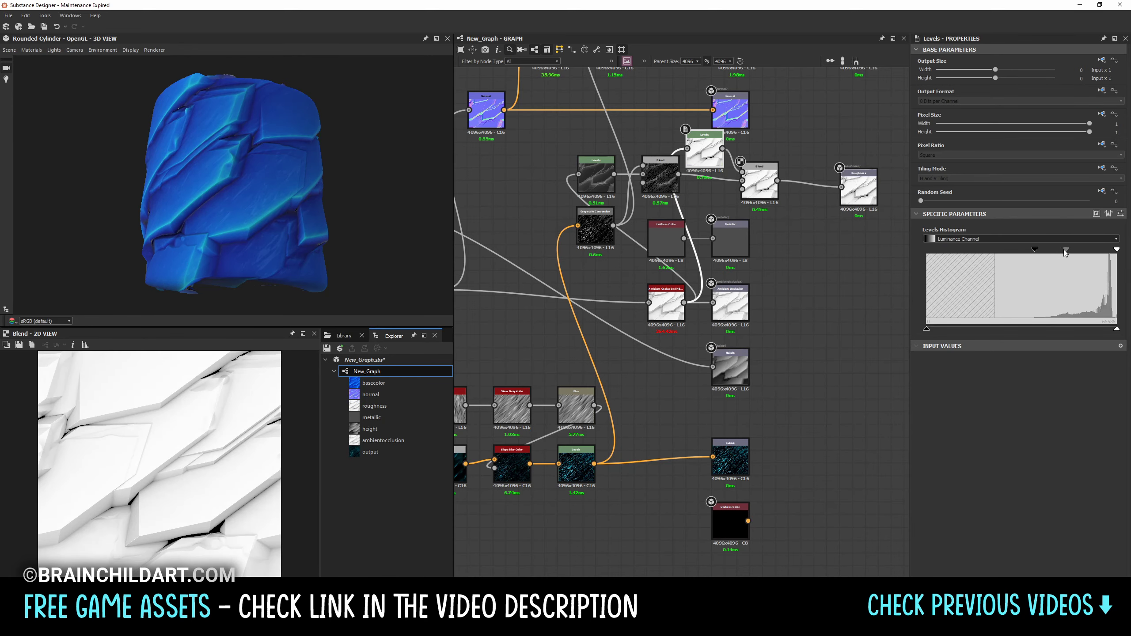
pyautogui.moveTo(665, 134); pyautogui.dragTo(591, 158, button='middle')
pyautogui.moveTo(592, 159); pyautogui.dragTo(578, 158)
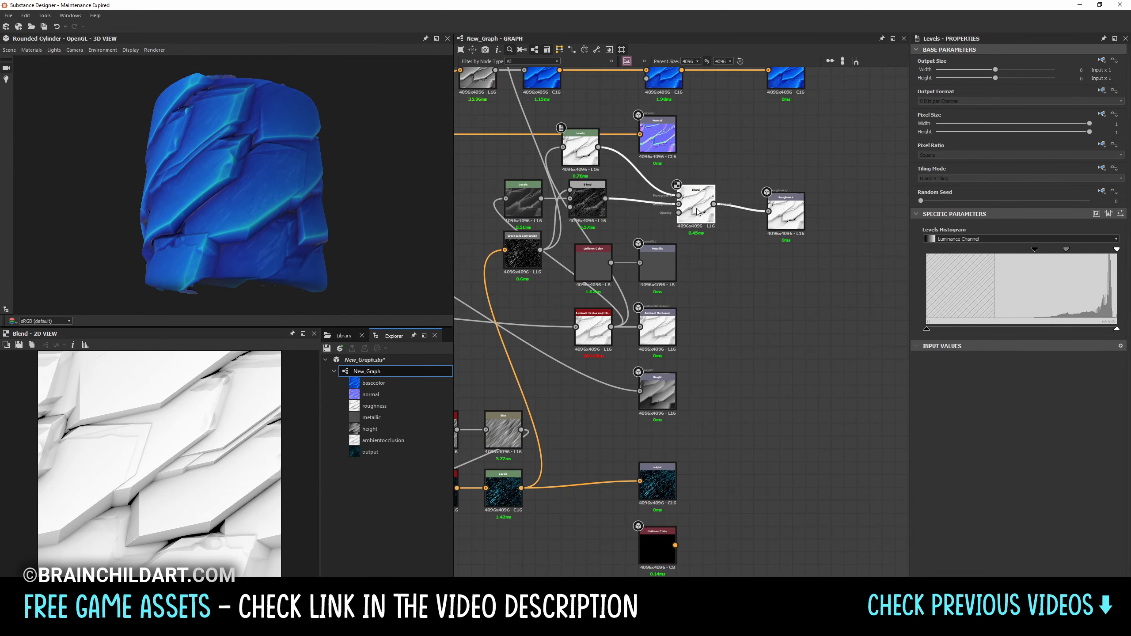
pyautogui.moveTo(687, 210); pyautogui.dragTo(696, 210)
# Step: Preview the Blend while comparing blend modes, then invert the Levels output
pyautogui.doubleClick(696, 210)
pyautogui.press('Down')
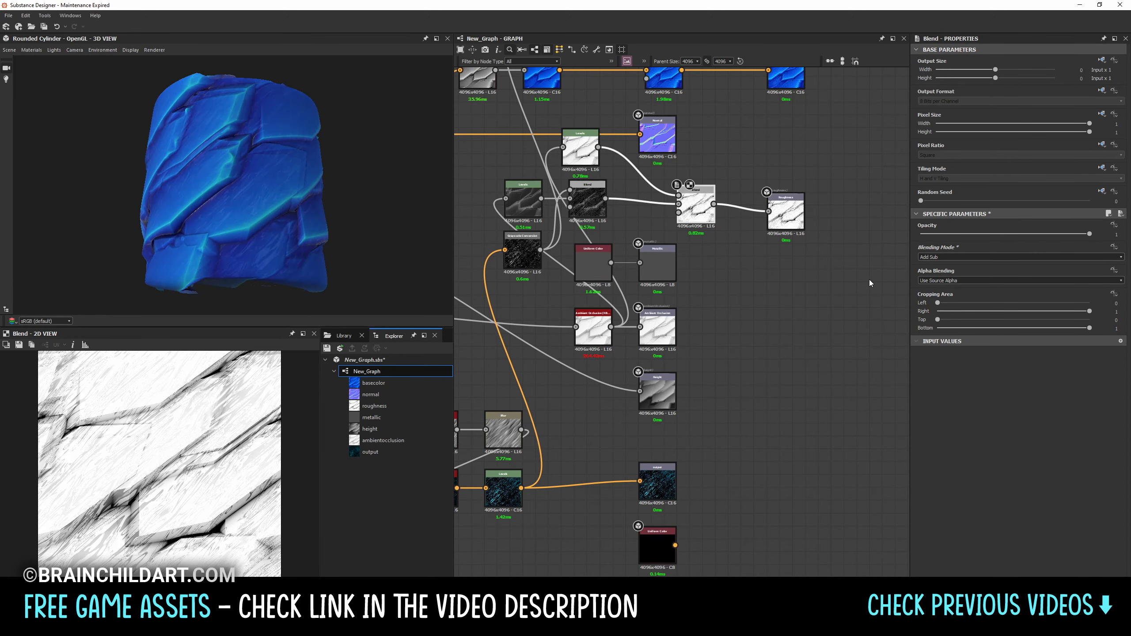
pyautogui.press('Down')
pyautogui.press('Down')
pyautogui.press('Up')
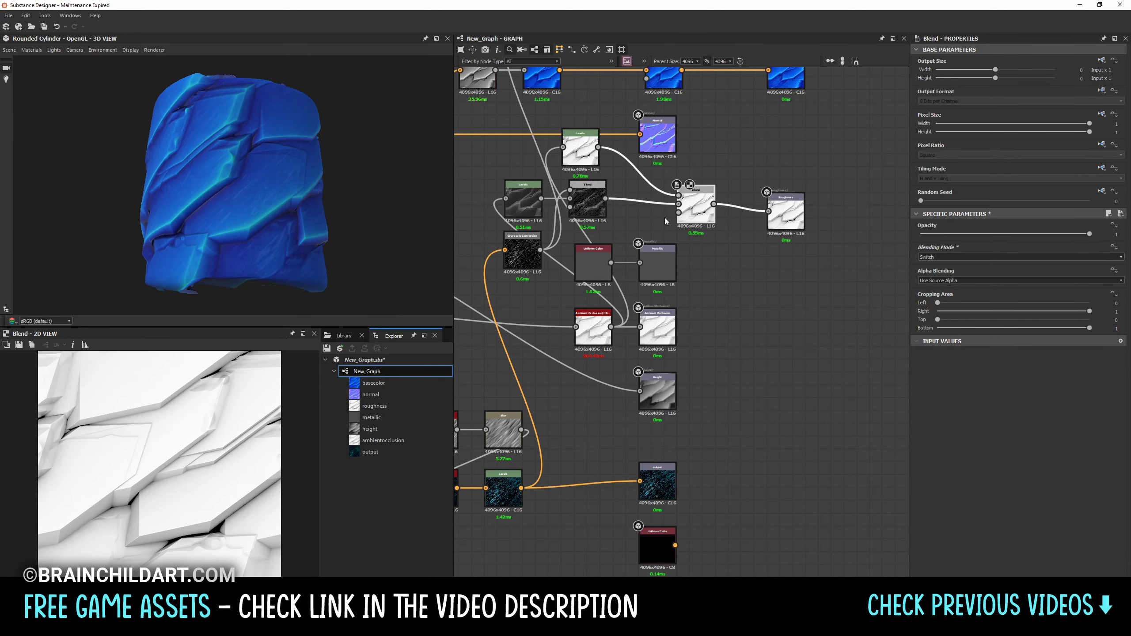
pyautogui.click(580, 151)
pyautogui.click(1109, 213)
# Step: Set the roughness Blend to Add (Linear Dodge) at opacity 1
pyautogui.click(696, 209)
pyautogui.click(1020, 258)
pyautogui.click(946, 267)
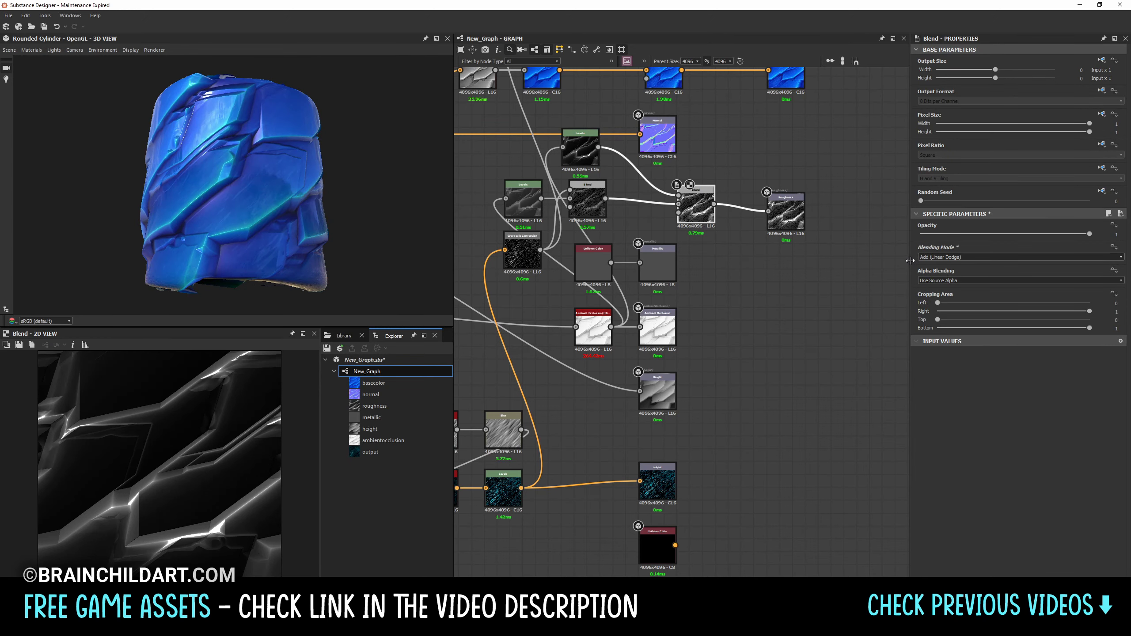
pyautogui.click(983, 234)
pyautogui.click(1115, 225)
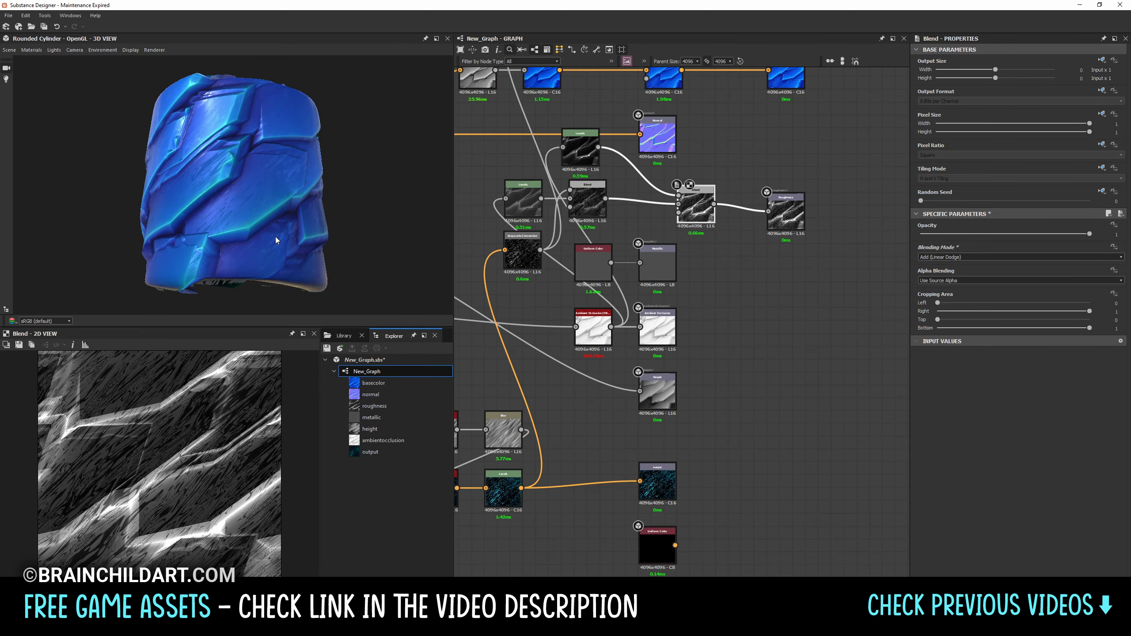
pyautogui.moveTo(242, 223); pyautogui.dragTo(325, 243)
# Step: Place a Directional Warp between Tile Sampler and Skew Grayscale
pyautogui.moveTo(713, 312); pyautogui.dragTo(582, 245, button='middle')
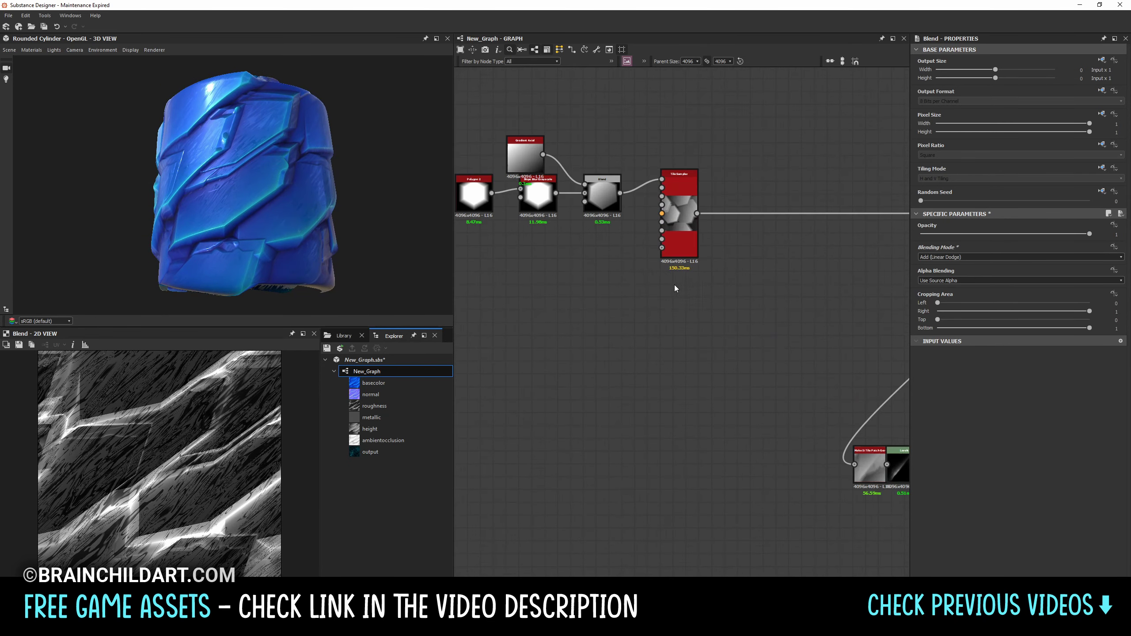
pyautogui.moveTo(583, 245); pyautogui.dragTo(686, 251)
pyautogui.moveTo(686, 251); pyautogui.dragTo(729, 264, button='middle')
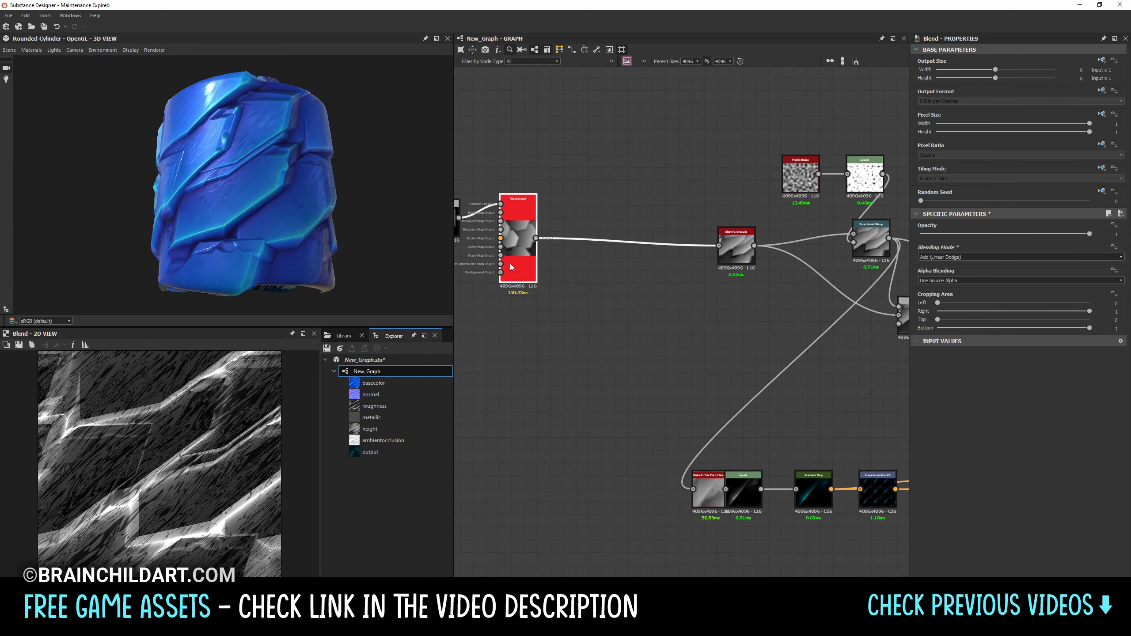
pyautogui.click(511, 268)
pyautogui.press('space')
pyautogui.write('dire')
pyautogui.click(546, 294)
pyautogui.scroll(1, 542, 223)
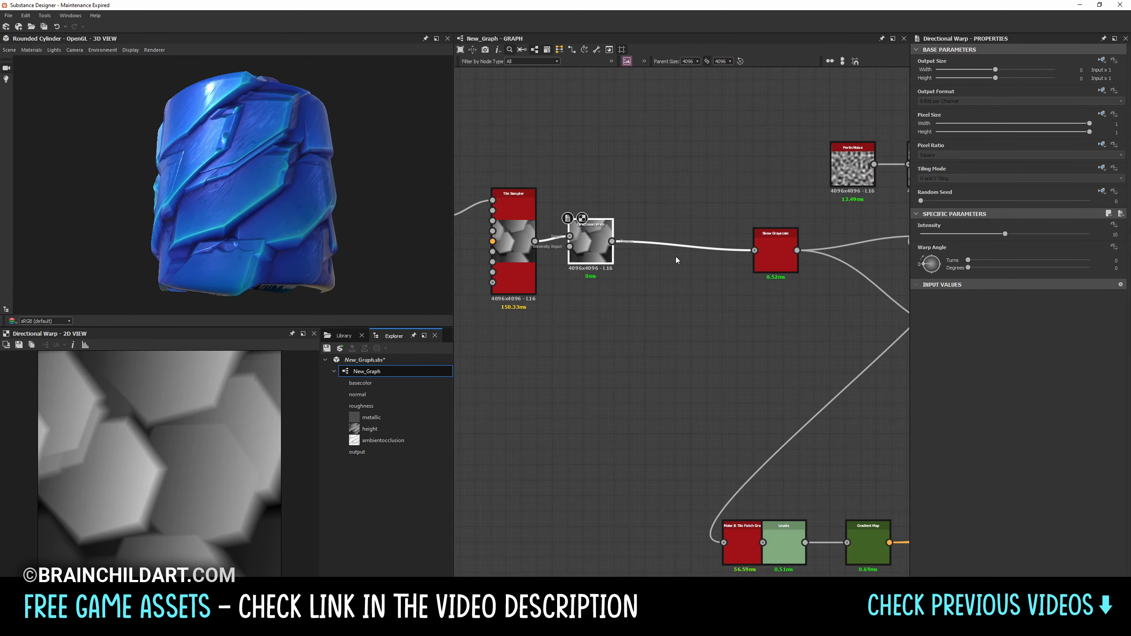
pyautogui.moveTo(586, 241); pyautogui.dragTo(683, 243)
# Step: Paste a Perlin Noise into the warp's intensity input and preview the warp
pyautogui.hotkey('ctrl', 'v')
pyautogui.moveTo(701, 342); pyautogui.dragTo(597, 170)
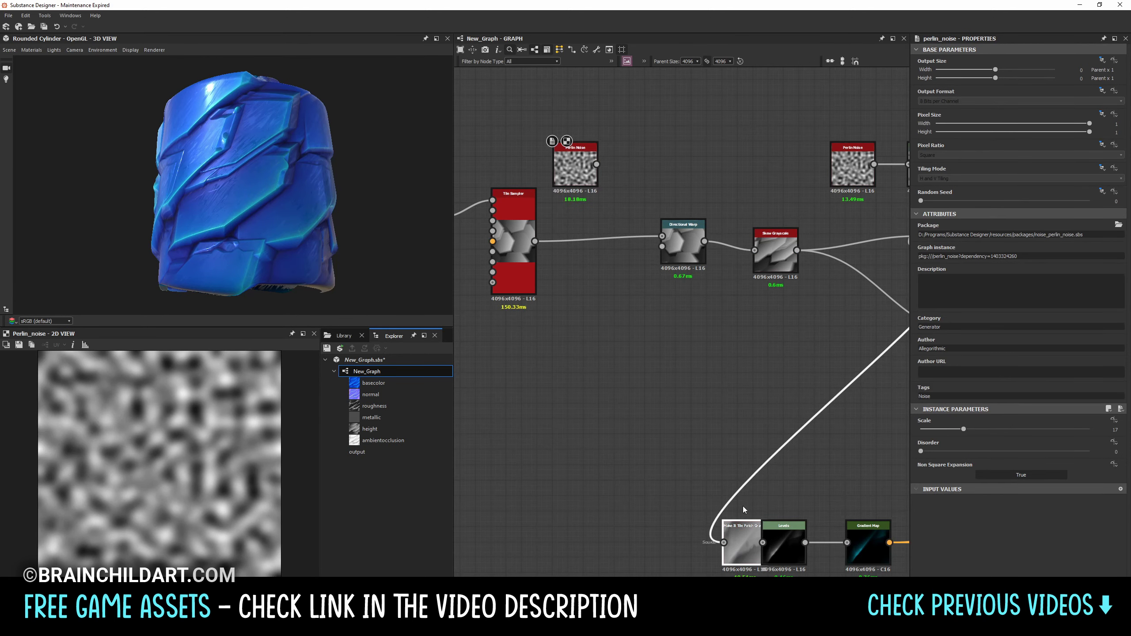
pyautogui.hotkey('ctrl', 'v')
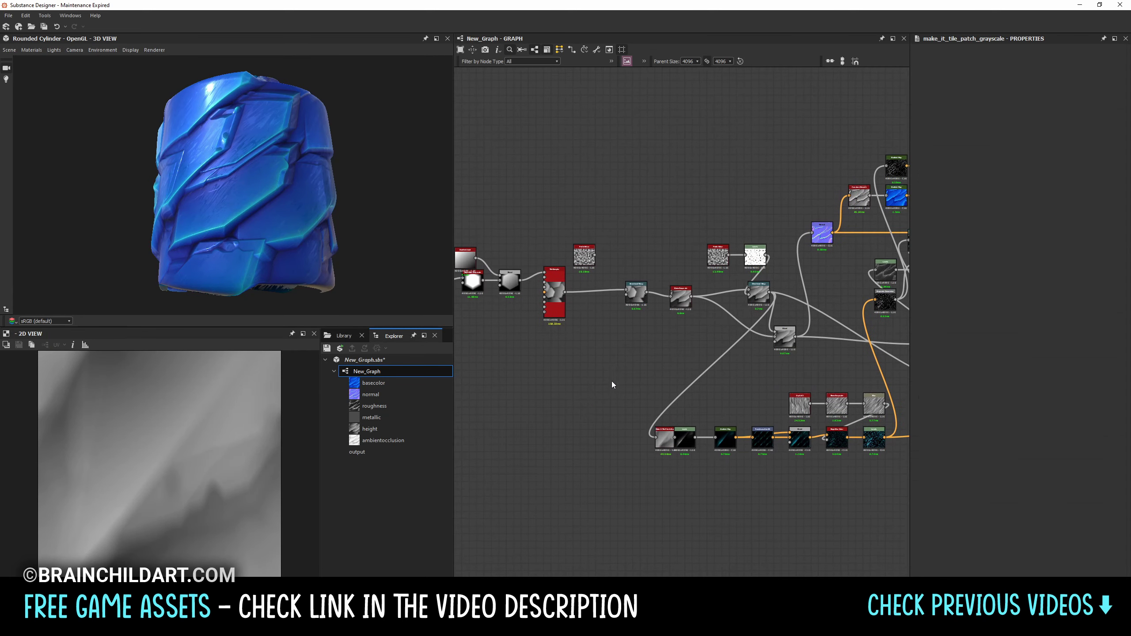
pyautogui.moveTo(805, 263)
pyautogui.mouseDown()
pyautogui.moveTo(746, 329)
pyautogui.moveTo(655, 367)
pyautogui.mouseUp()
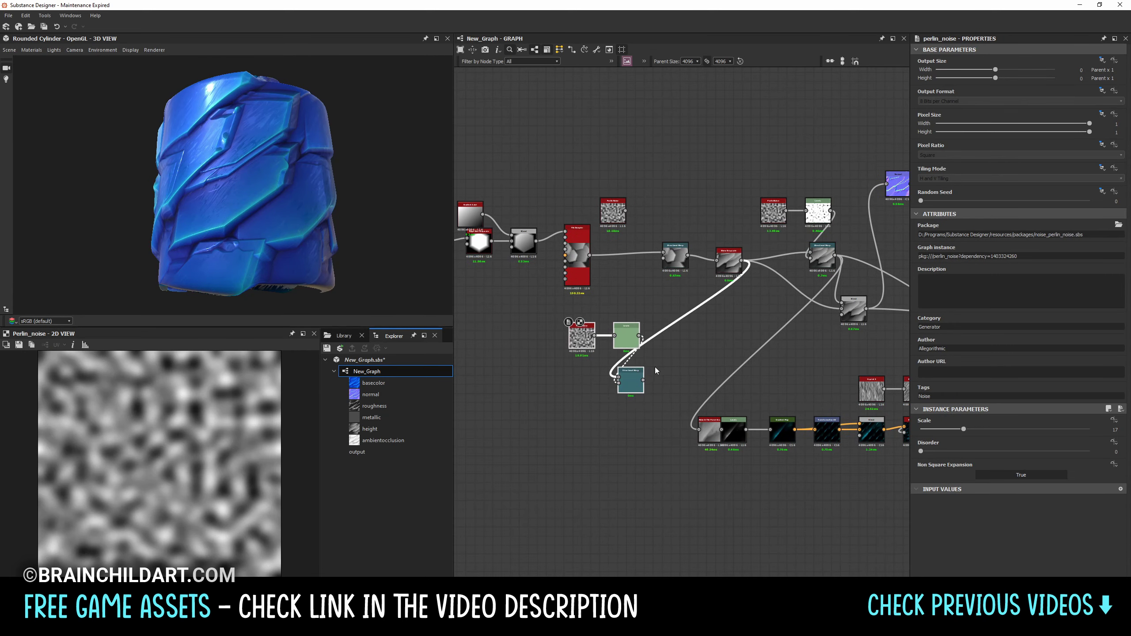
pyautogui.scroll(5, 655, 367)
pyautogui.moveTo(613, 148); pyautogui.dragTo(708, 267)
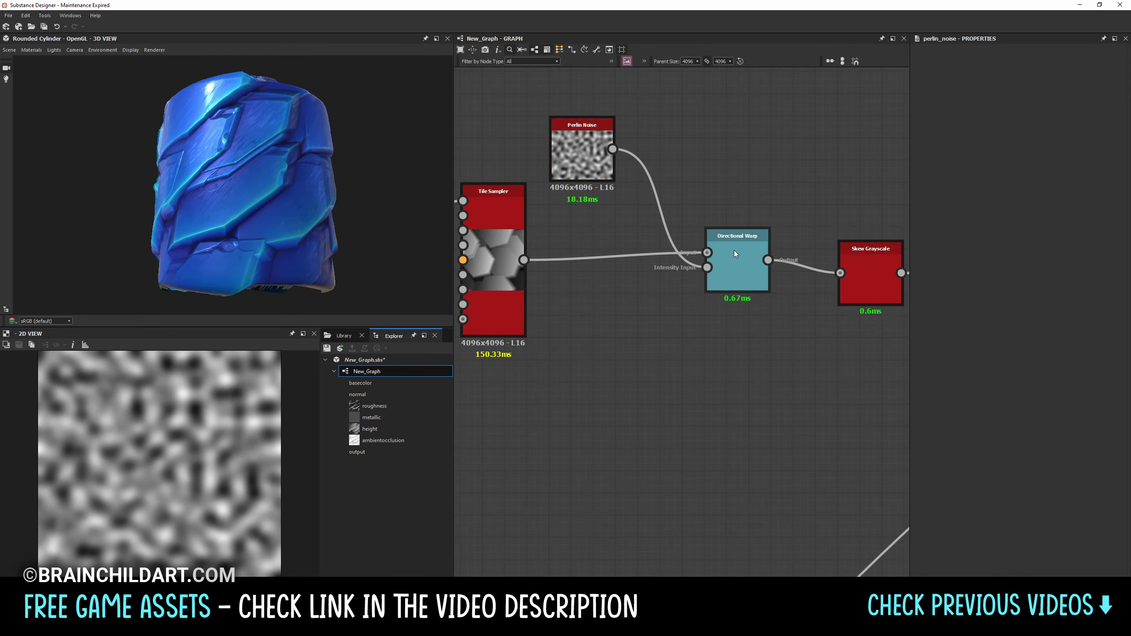
pyautogui.doubleClick(734, 251)
pyautogui.click(583, 161)
pyautogui.moveTo(583, 160); pyautogui.dragTo(593, 216, button='middle')
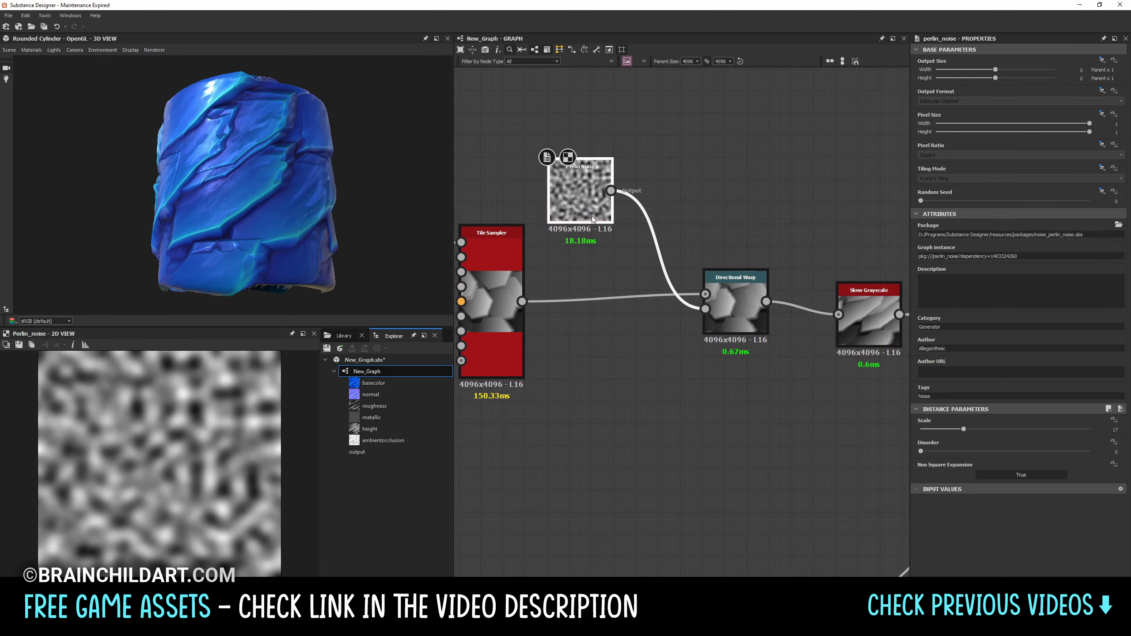
# Step: Add a Crystal 1 node linked to the Directional Warp
pyautogui.press('space')
pyautogui.write('cry')
pyautogui.press('Return')
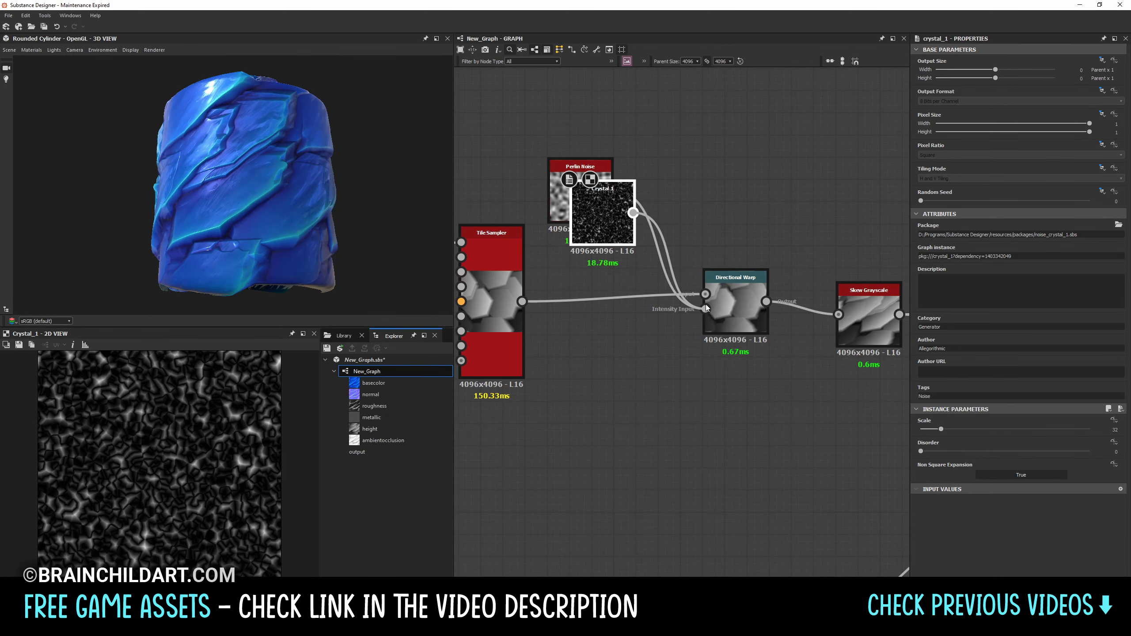
pyautogui.moveTo(608, 355); pyautogui.dragTo(592, 310, button='middle')
pyautogui.moveTo(730, 285); pyautogui.dragTo(678, 175)
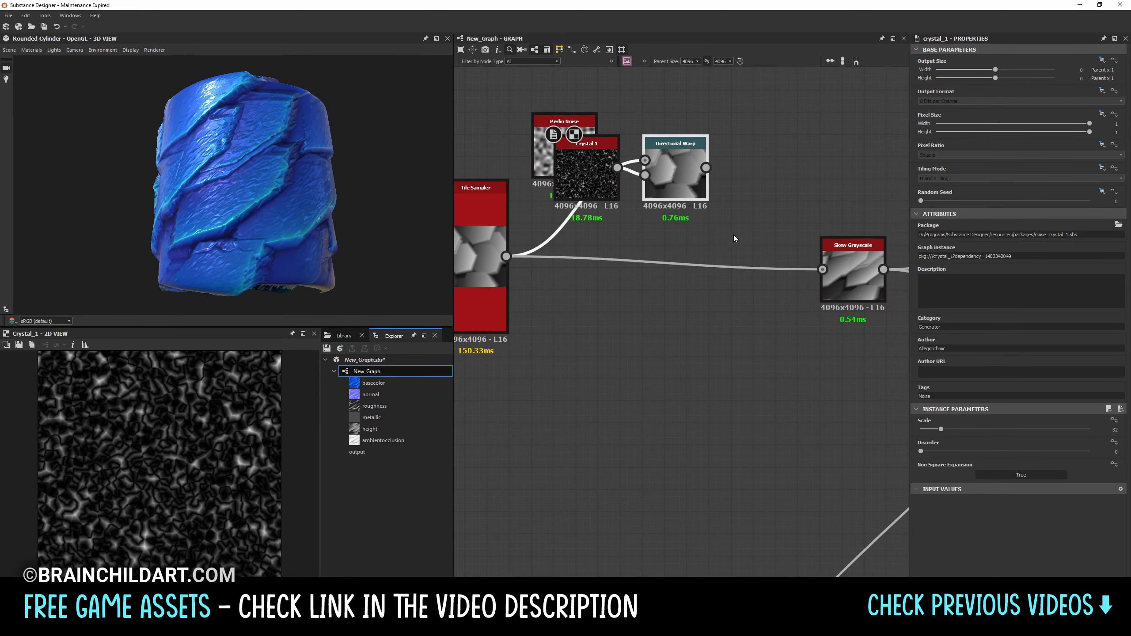
# Step: Add a Min (Darken) Blend after Tile Sampler, wire in the warp, and set warp intensity 3.39
pyautogui.press('space')
pyautogui.write('blend')
pyautogui.press('Return')
pyautogui.moveTo(762, 309); pyautogui.dragTo(711, 280)
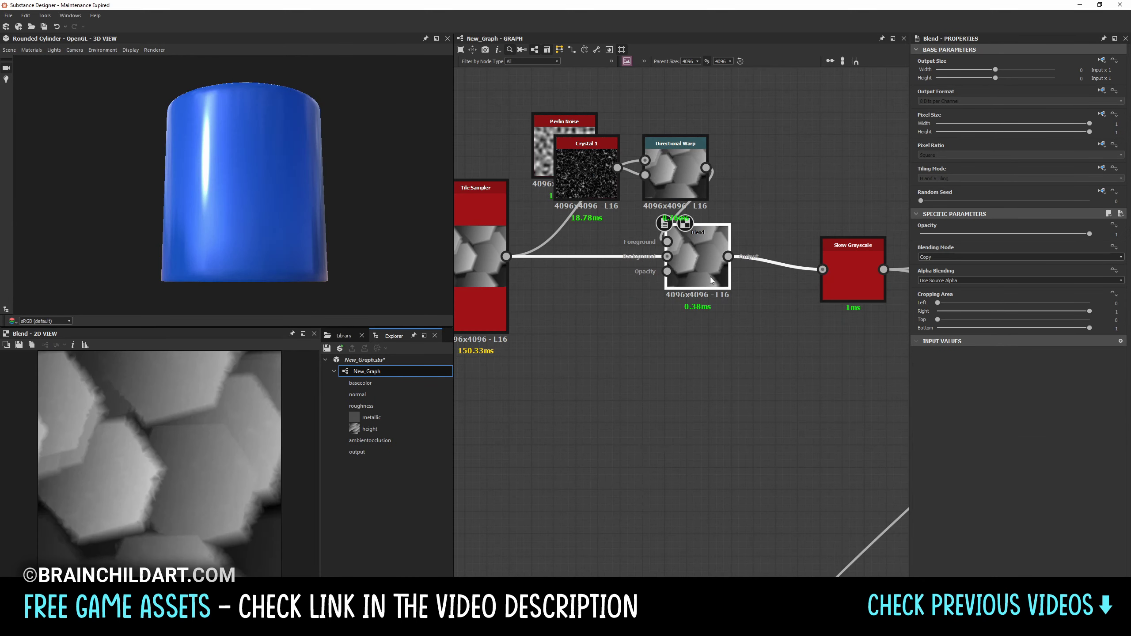
pyautogui.click(941, 257)
pyautogui.click(942, 298)
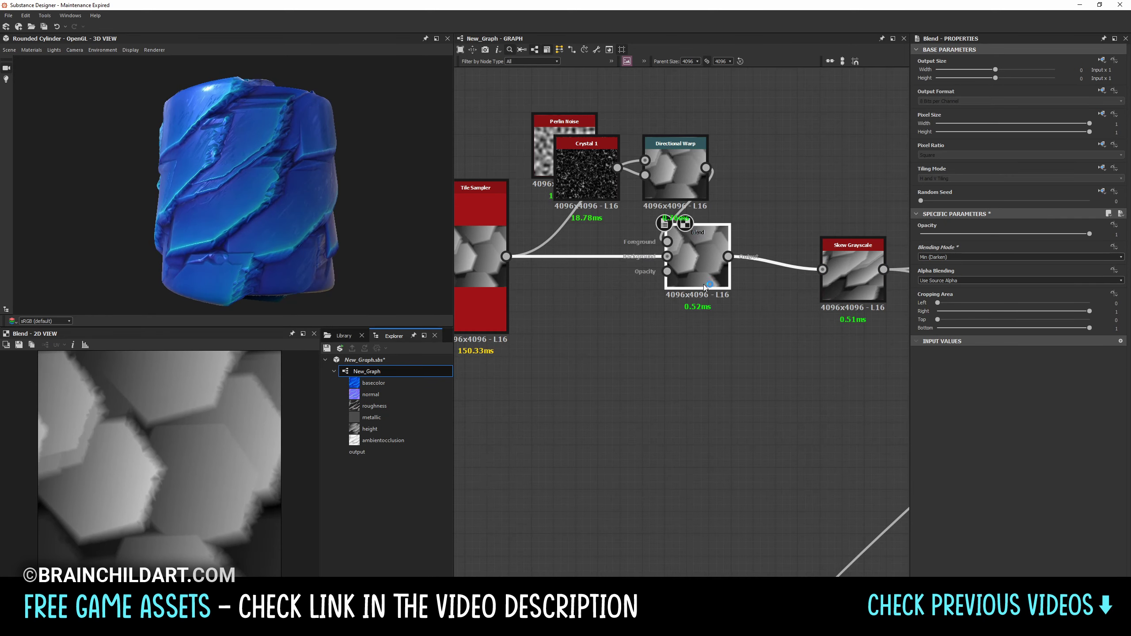
pyautogui.moveTo(698, 263); pyautogui.dragTo(742, 274)
pyautogui.moveTo(706, 168); pyautogui.dragTo(712, 253)
pyautogui.click(675, 178)
pyautogui.click(951, 237)
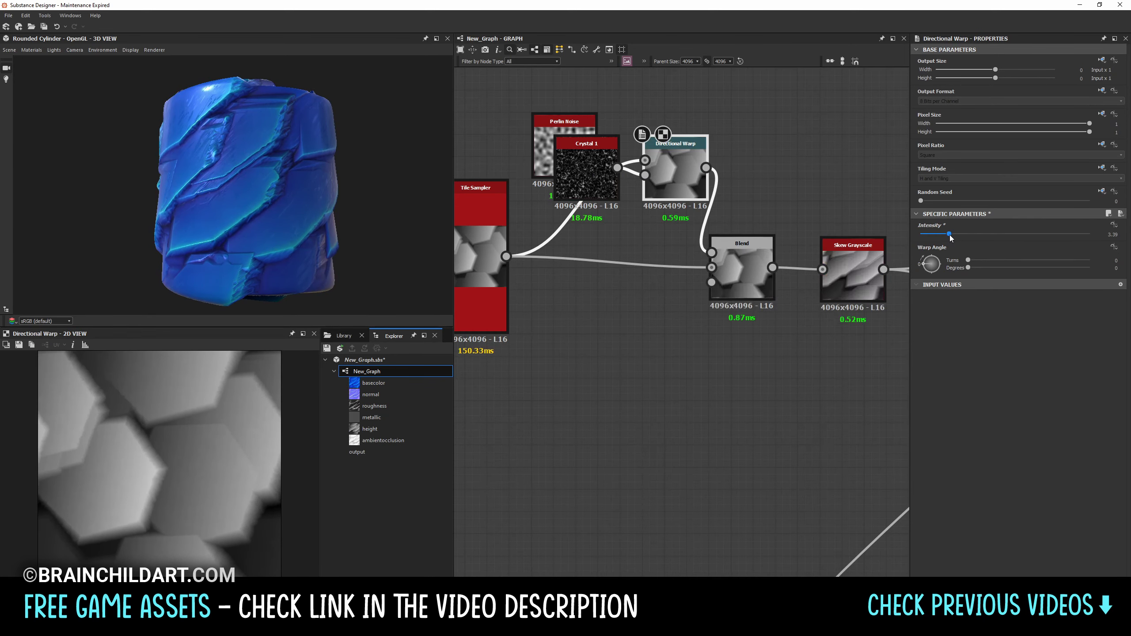
# Step: Merge the warp through a second Blend in Max (Lighten) before Skew Grayscale
pyautogui.moveTo(719, 300); pyautogui.dragTo(563, 310)
pyautogui.press('space')
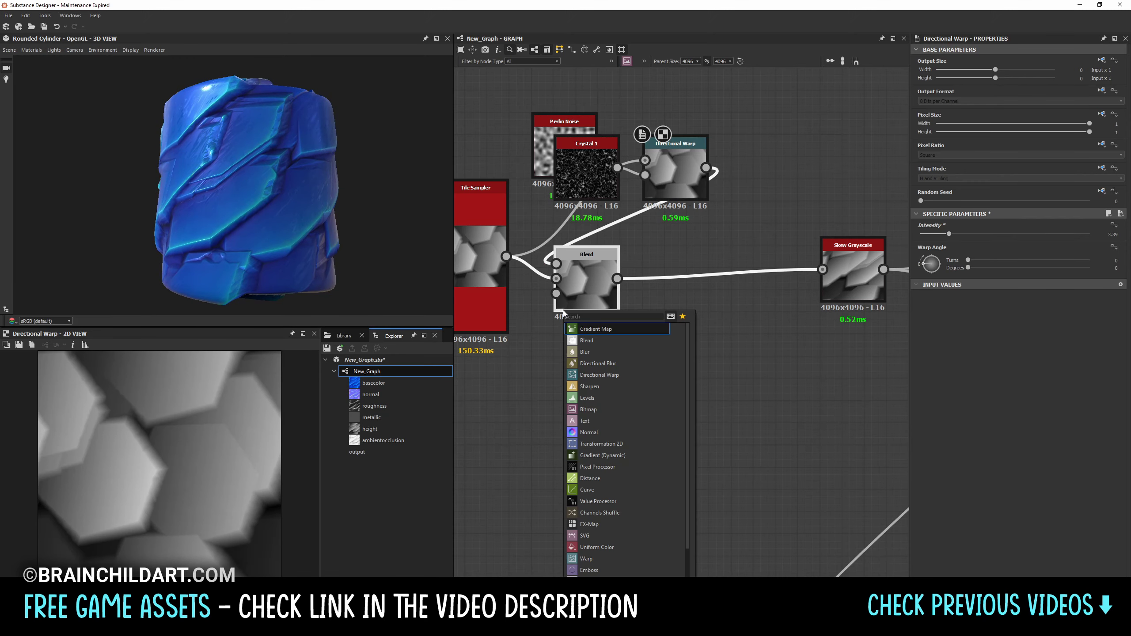
pyautogui.write('blend')
pyautogui.press('Return')
pyautogui.moveTo(705, 167)
pyautogui.mouseDown()
pyautogui.moveTo(667, 264)
pyautogui.moveTo(750, 289)
pyautogui.mouseUp()
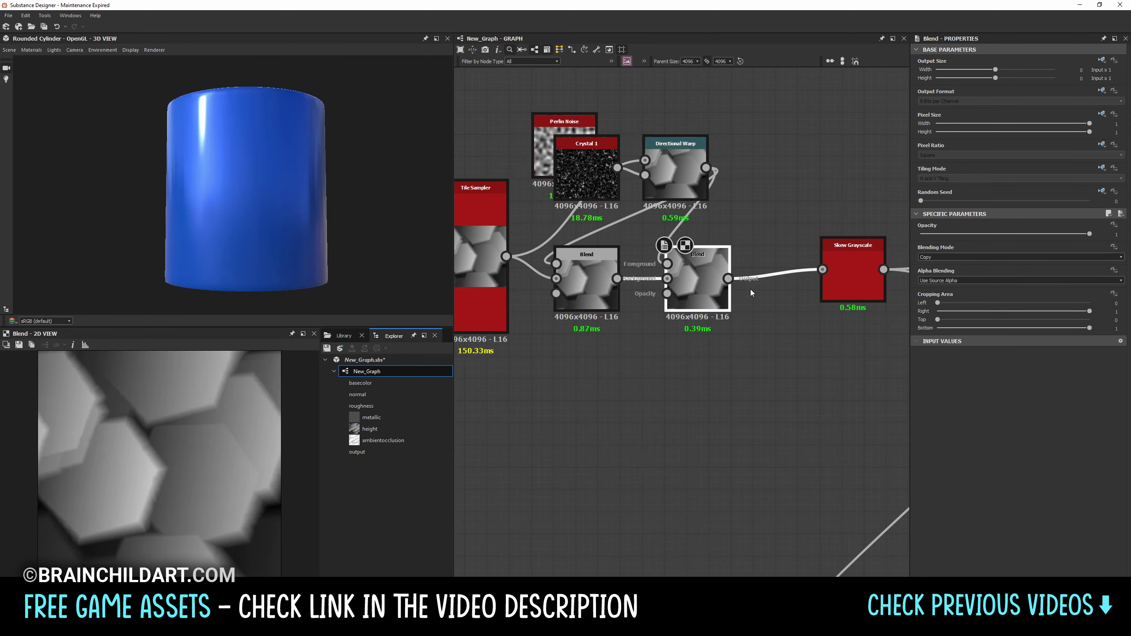
pyautogui.click(939, 255)
pyautogui.click(941, 308)
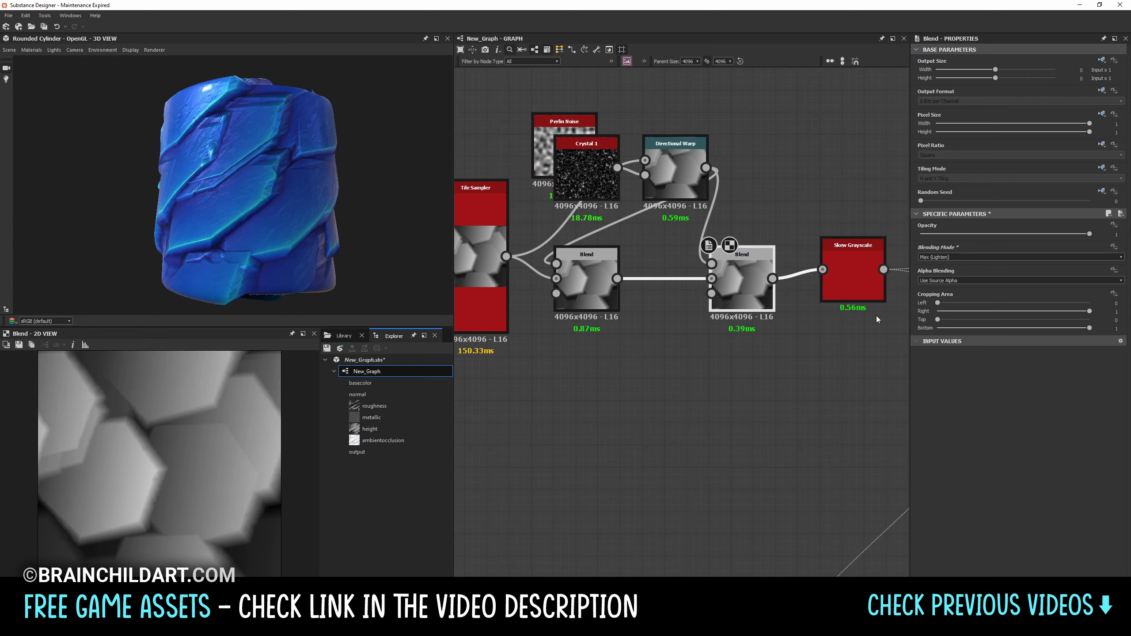
pyautogui.press('Down')
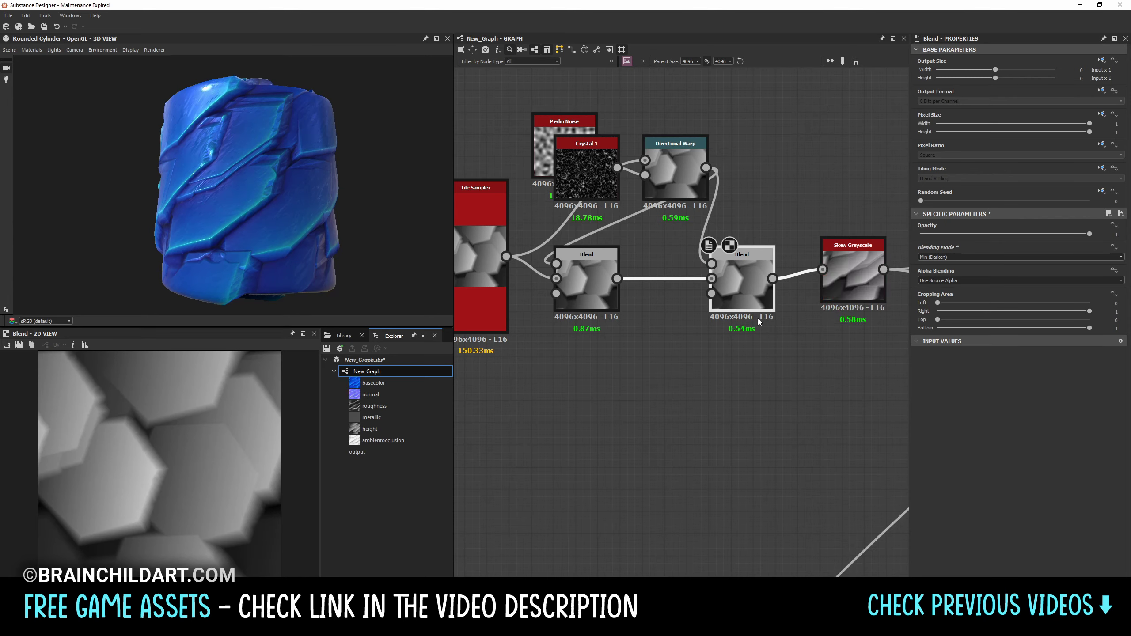
pyautogui.press('Up')
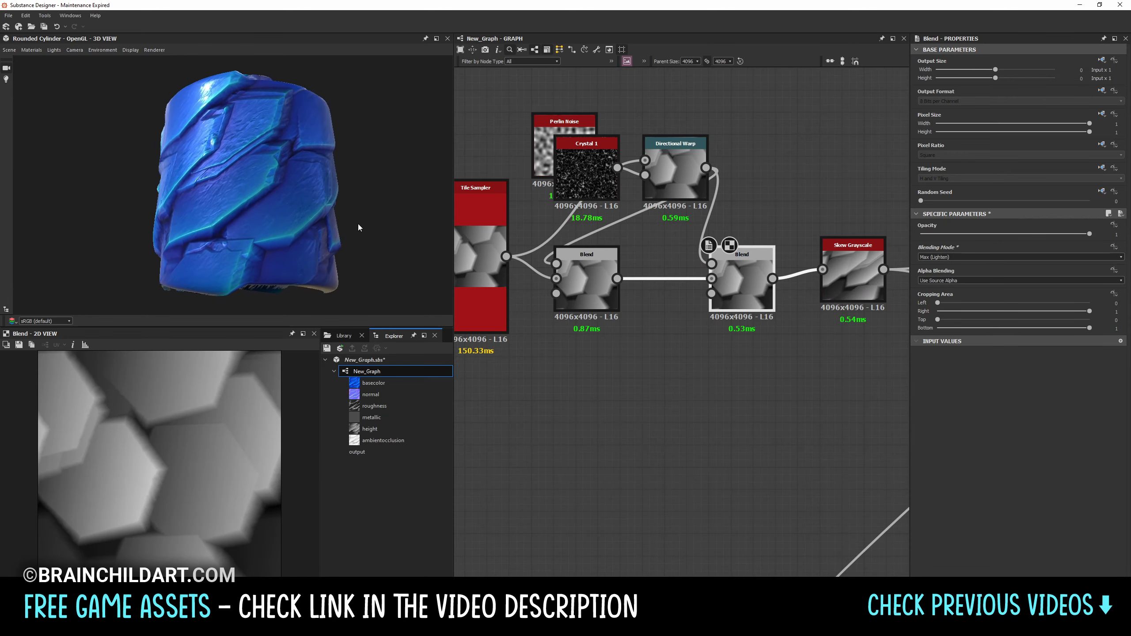
pyautogui.moveTo(294, 245)
pyautogui.mouseDown()
pyautogui.moveTo(311, 236)
pyautogui.moveTo(298, 252)
pyautogui.moveTo(338, 279)
pyautogui.mouseUp()
pyautogui.scroll(-3, 669, 303)
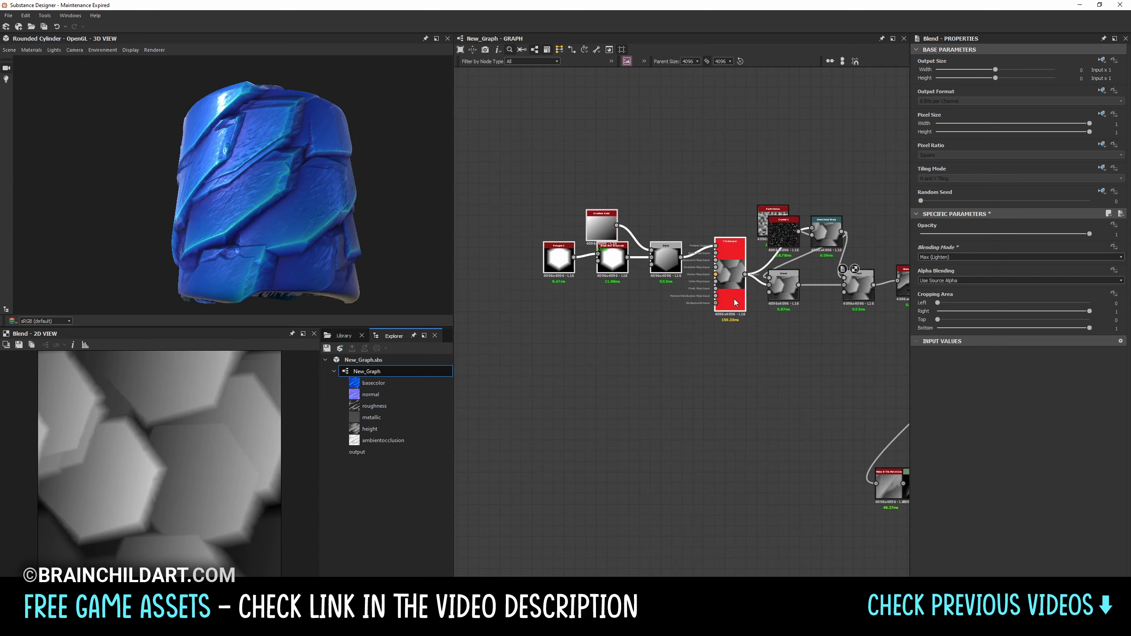
# Step: Add a Cells 1 noise at scale 13 below the Gradient Map row
pyautogui.moveTo(646, 303)
pyautogui.mouseDown(button='middle')
pyautogui.moveTo(669, 321)
pyautogui.moveTo(644, 276)
pyautogui.moveTo(675, 257)
pyautogui.mouseUp(button='middle')
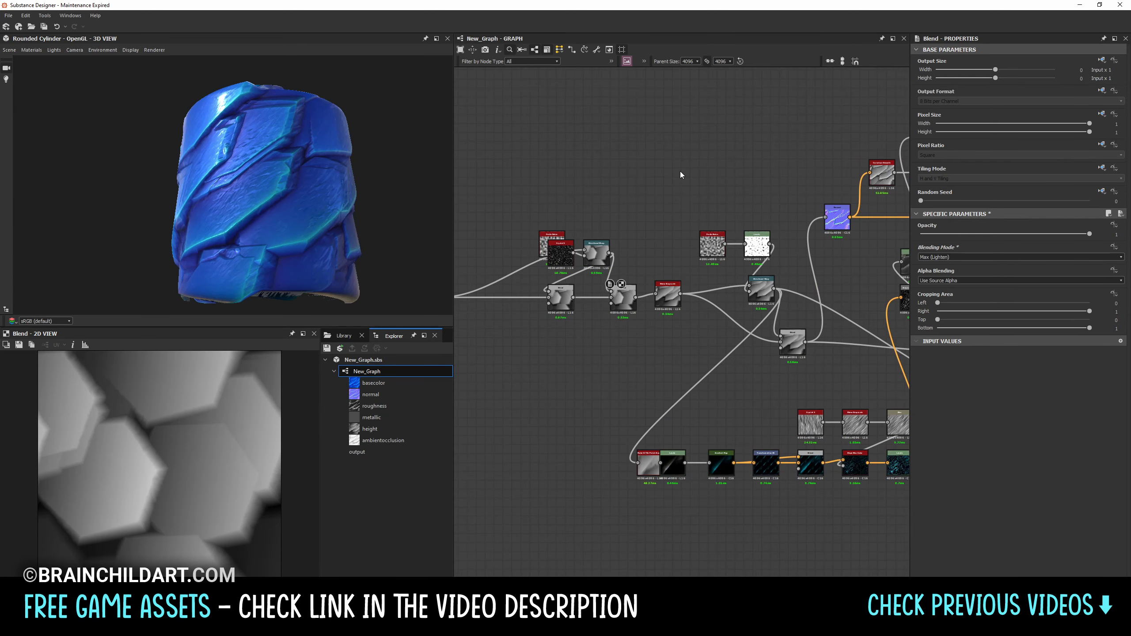
pyautogui.press('space')
pyautogui.write('cell')
pyautogui.click(711, 193)
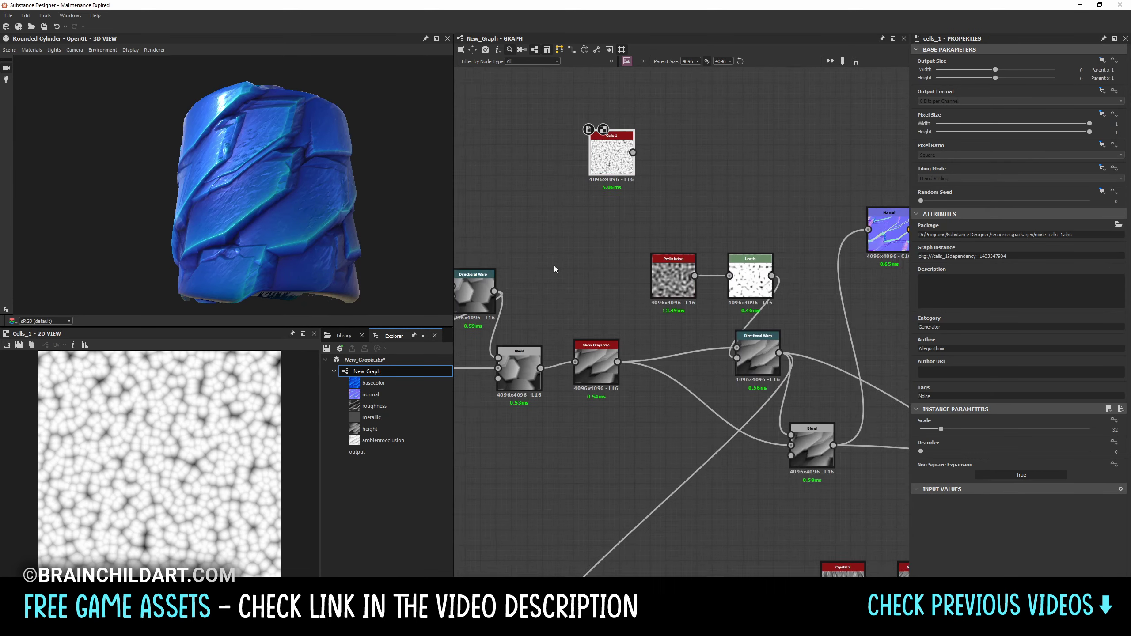
pyautogui.moveTo(934, 431); pyautogui.dragTo(928, 429)
pyautogui.moveTo(596, 176)
pyautogui.mouseDown()
pyautogui.moveTo(580, 341)
pyautogui.moveTo(560, 314)
pyautogui.moveTo(568, 296)
pyautogui.moveTo(655, 325)
pyautogui.mouseUp()
# Step: Delete the Transformation 2D and Blend nodes and move Slope Blur Color up-left
pyautogui.moveTo(717, 257); pyautogui.dragTo(657, 253, button='middle')
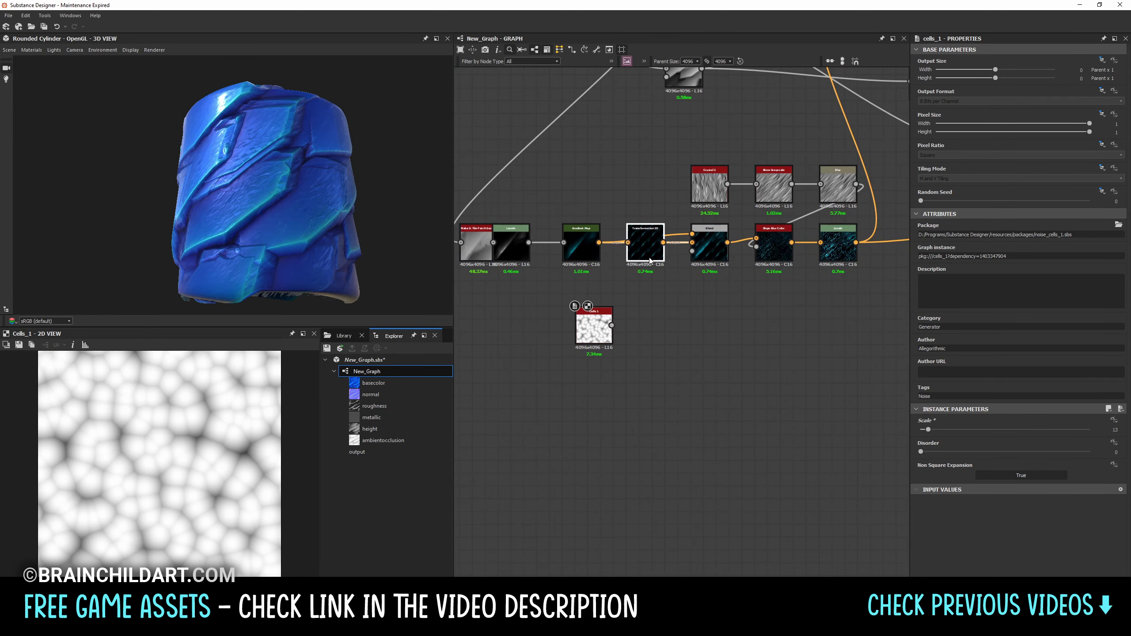
pyautogui.moveTo(657, 252); pyautogui.dragTo(695, 266)
pyautogui.keyDown('shift'); pyautogui.click(710, 263); pyautogui.keyUp('shift')
pyautogui.press('Delete')
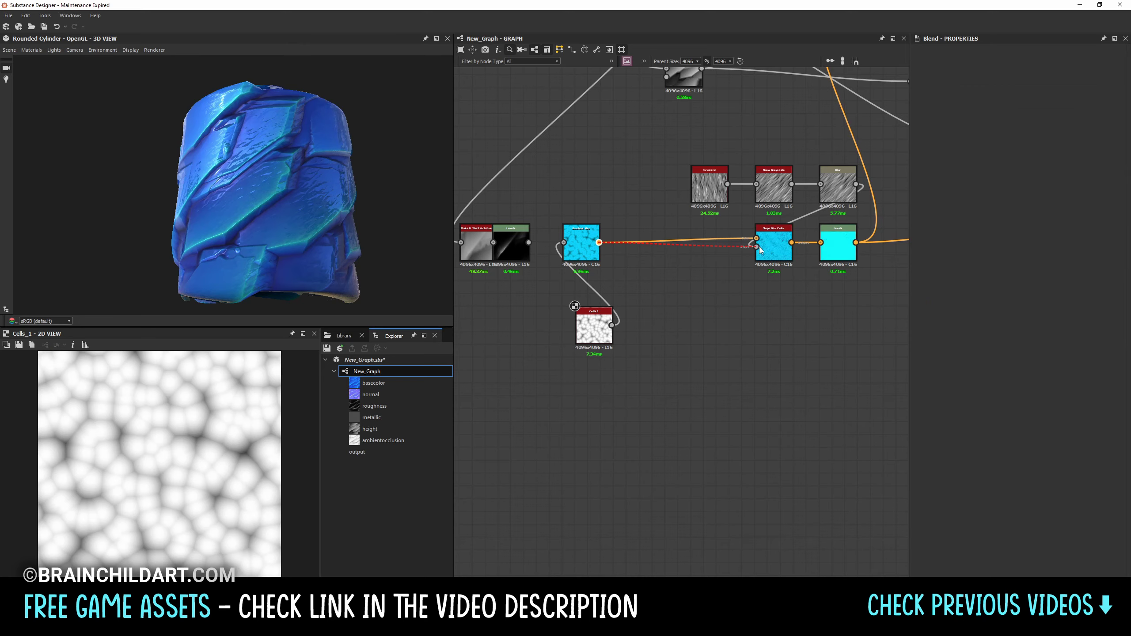
pyautogui.moveTo(774, 250)
pyautogui.mouseDown()
pyautogui.moveTo(694, 300)
pyautogui.moveTo(684, 198)
pyautogui.mouseUp()
# Step: Connect Cells 1 to a new output and assign it a material channel
pyautogui.click(596, 327)
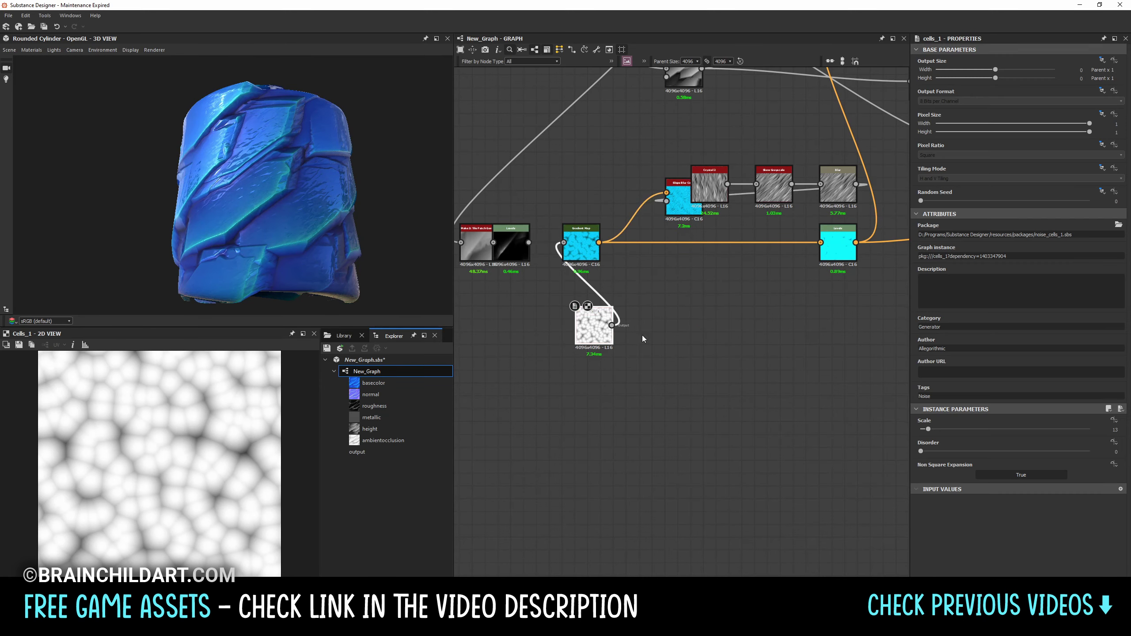
pyautogui.moveTo(641, 335); pyautogui.dragTo(553, 334, button='middle')
pyautogui.moveTo(597, 194); pyautogui.dragTo(685, 239)
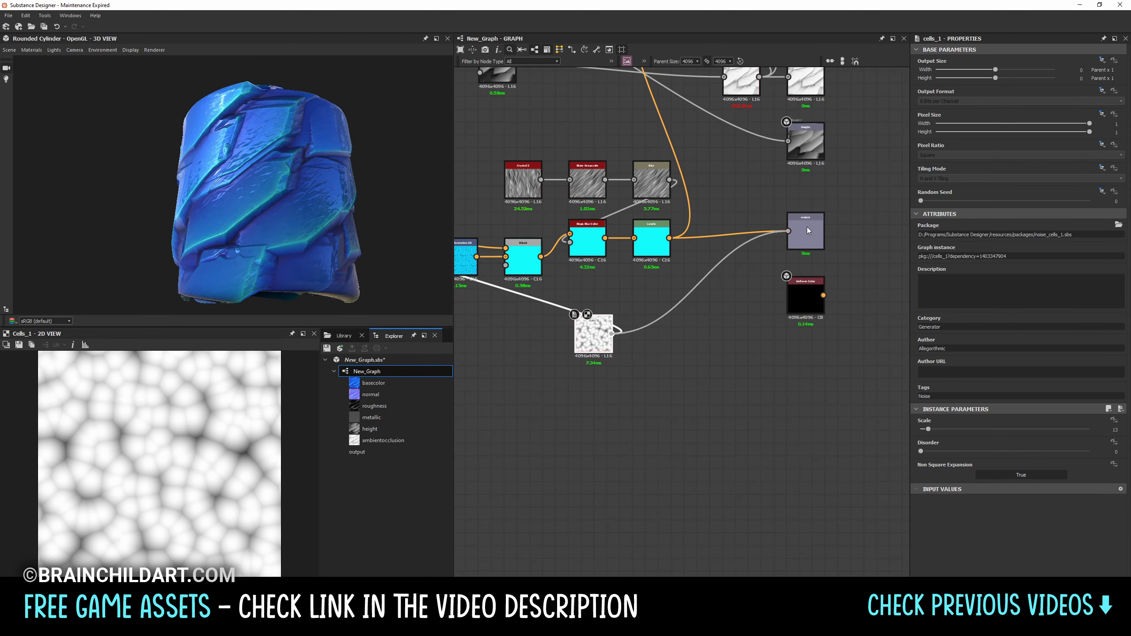
pyautogui.moveTo(534, 237); pyautogui.dragTo(315, 199)
pyautogui.click(348, 295)
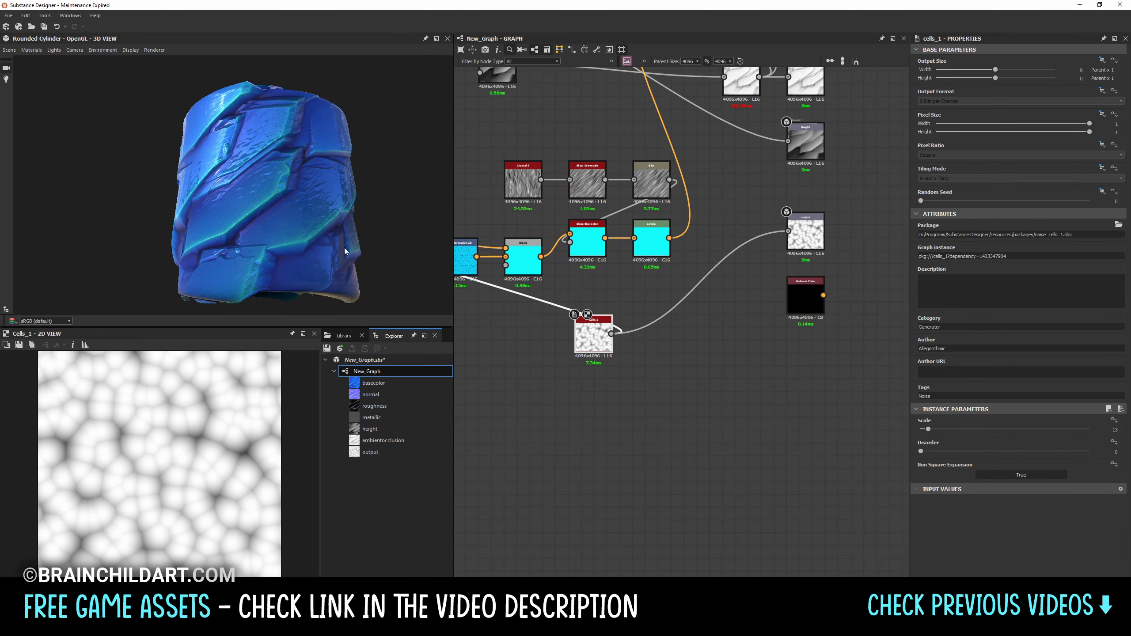
# Step: Insert an inverted, darkened Levels after Cells 1 so only cell edges glow
pyautogui.press('space')
pyautogui.click(677, 352)
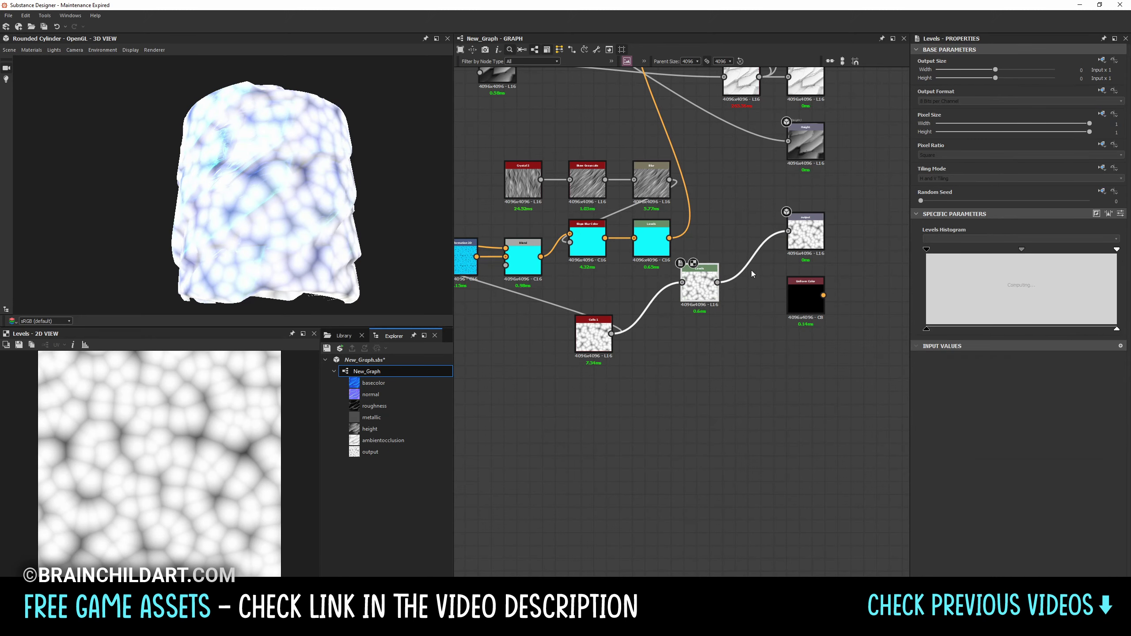
pyautogui.moveTo(1079, 256); pyautogui.dragTo(1078, 256)
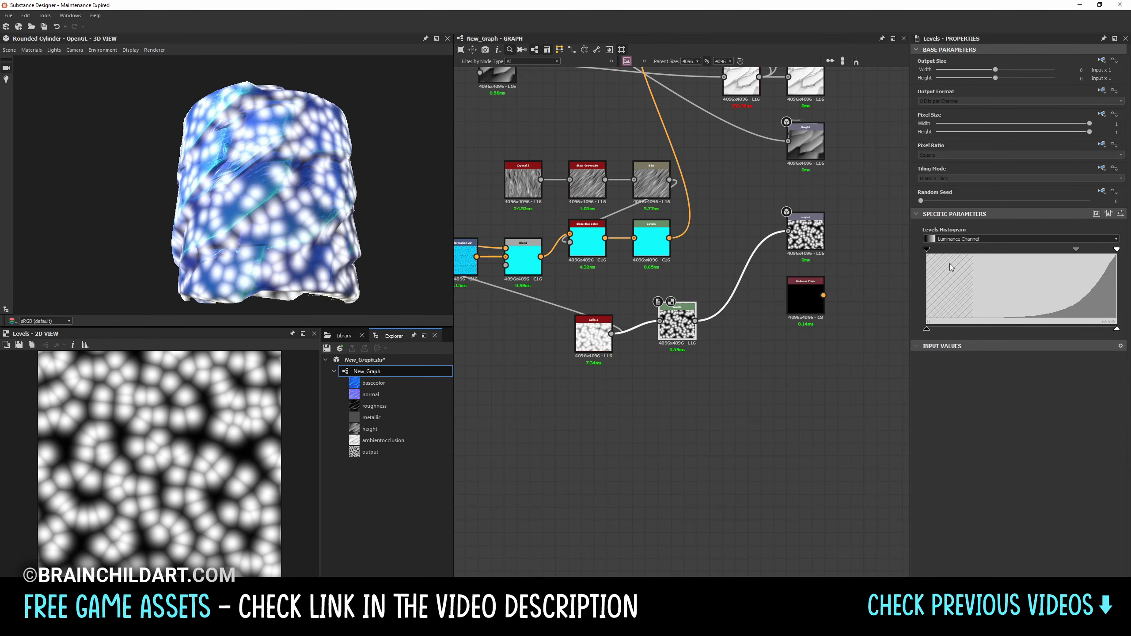
pyautogui.click(1097, 214)
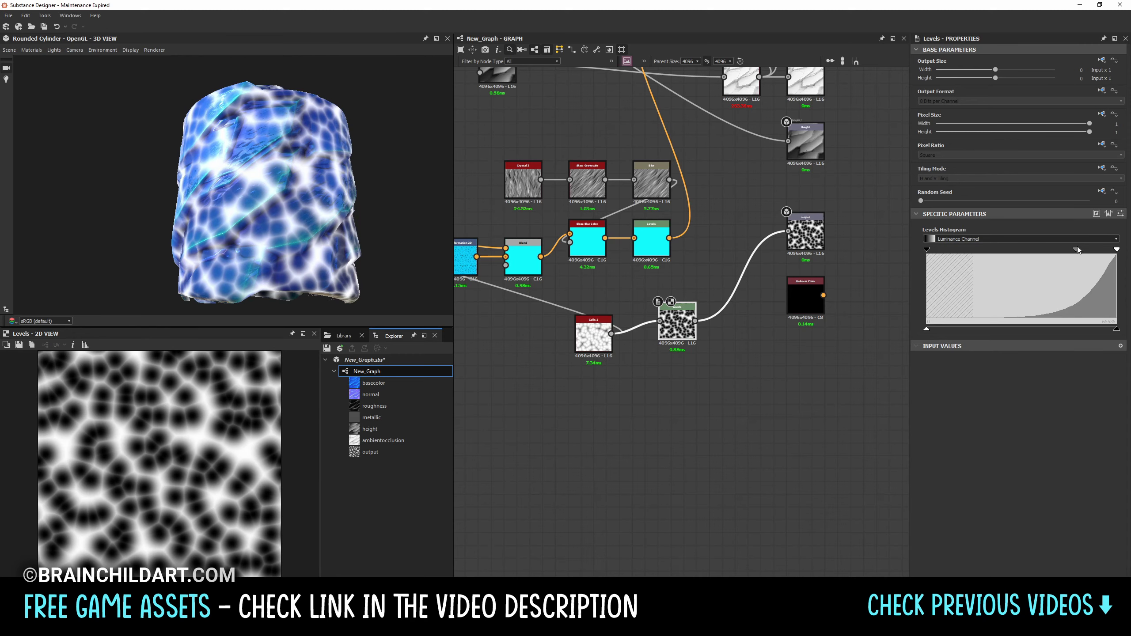
pyautogui.moveTo(1045, 258); pyautogui.dragTo(1038, 256)
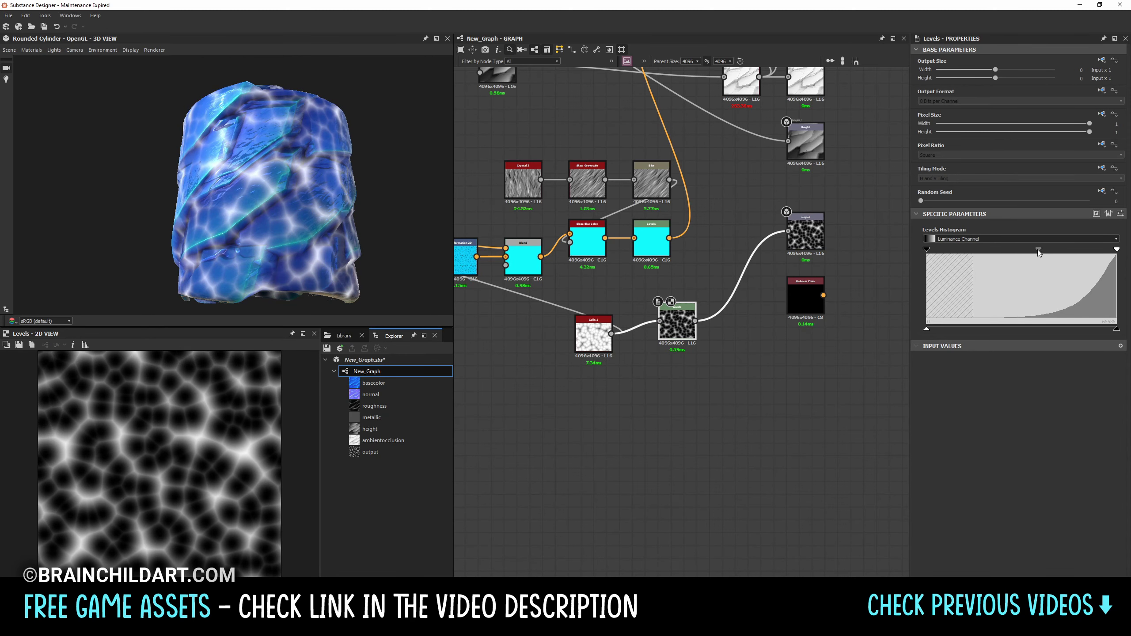
pyautogui.scroll(-2, 791, 326)
pyautogui.scroll(-2, 757, 361)
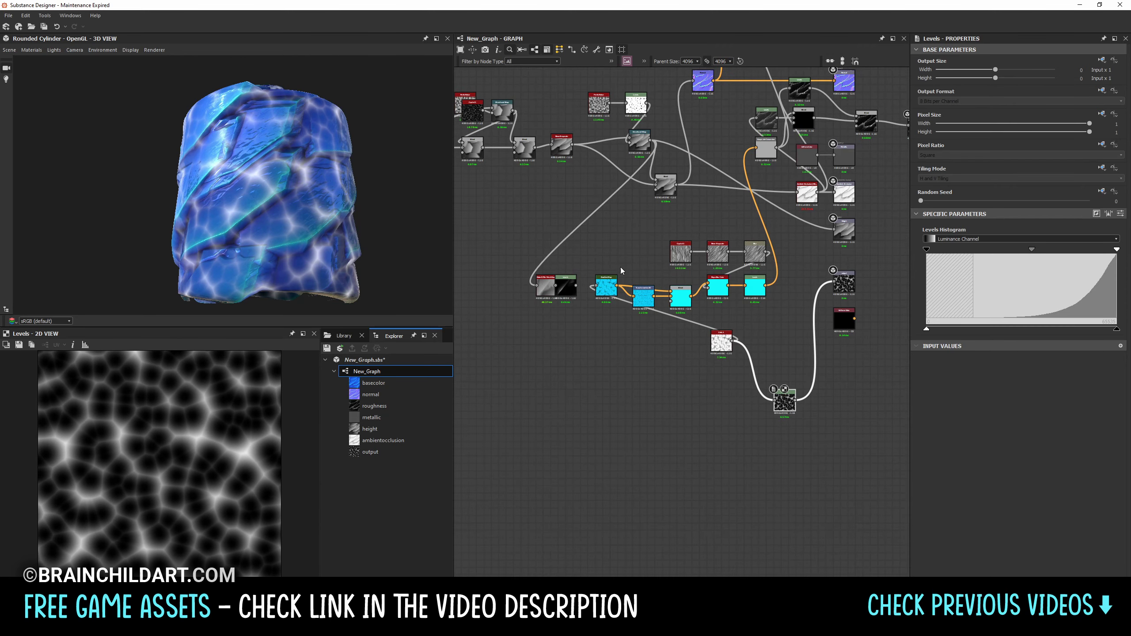
# Step: Add a Directional Warp at intensity 222 after Levels and place it beside Levels
pyautogui.scroll(-1, 524, 146)
pyautogui.scroll(2, 525, 146)
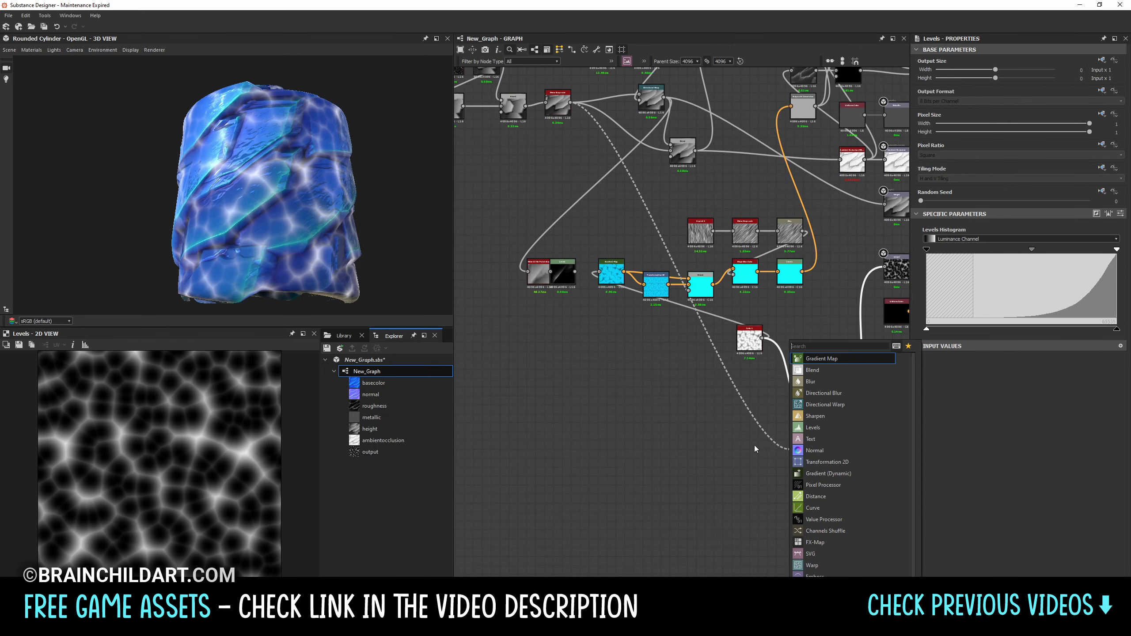
pyautogui.moveTo(838, 409)
pyautogui.mouseDown()
pyautogui.moveTo(858, 475)
pyautogui.moveTo(695, 459)
pyautogui.mouseUp()
pyautogui.click(883, 480)
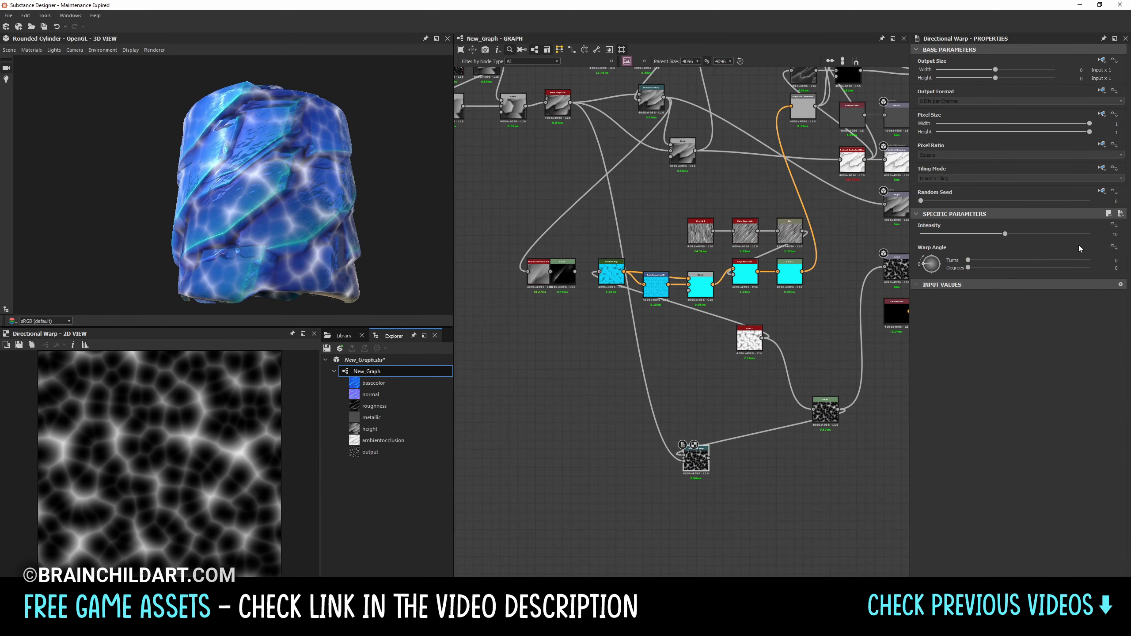
pyautogui.press('Return')
pyautogui.moveTo(710, 465); pyautogui.dragTo(650, 445, button='middle')
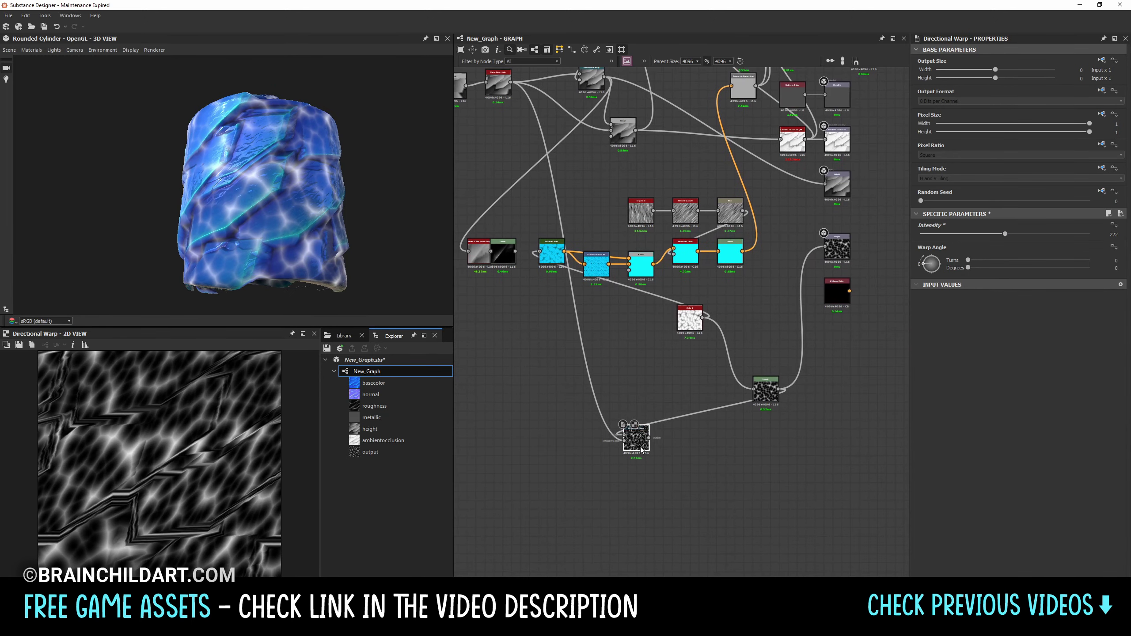
pyautogui.moveTo(650, 445); pyautogui.dragTo(779, 359)
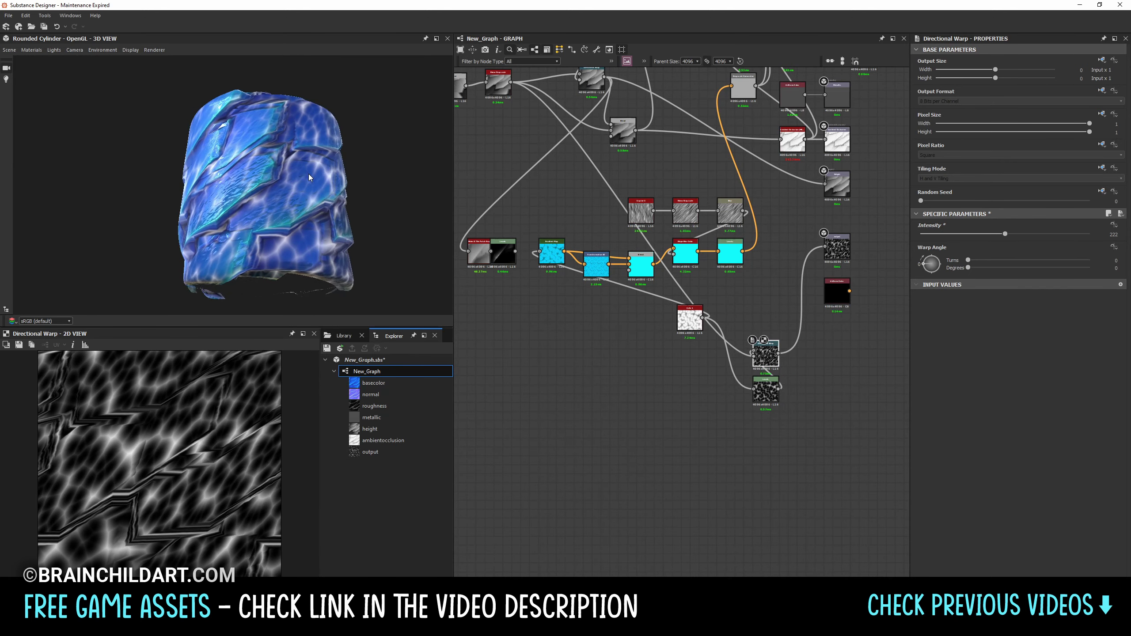
pyautogui.scroll(1, 669, 267)
# Step: Add a Gradient Map after the Directional Warp and set its right-end key to bright blue #0081ff
pyautogui.moveTo(725, 331); pyautogui.dragTo(806, 354)
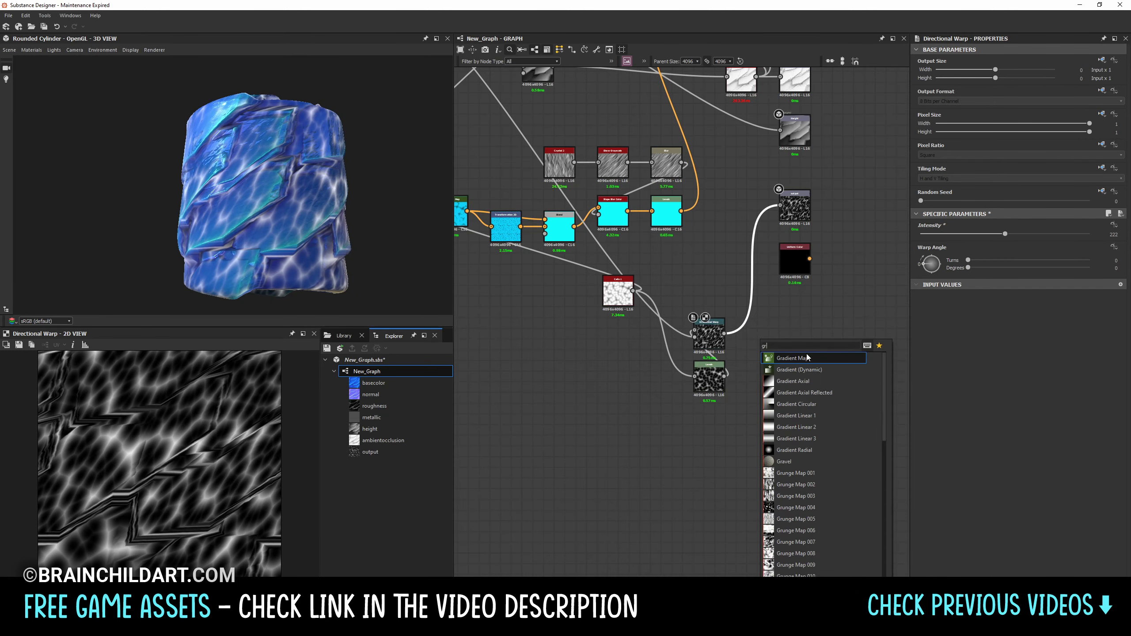
pyautogui.click(806, 354)
pyautogui.click(1102, 312)
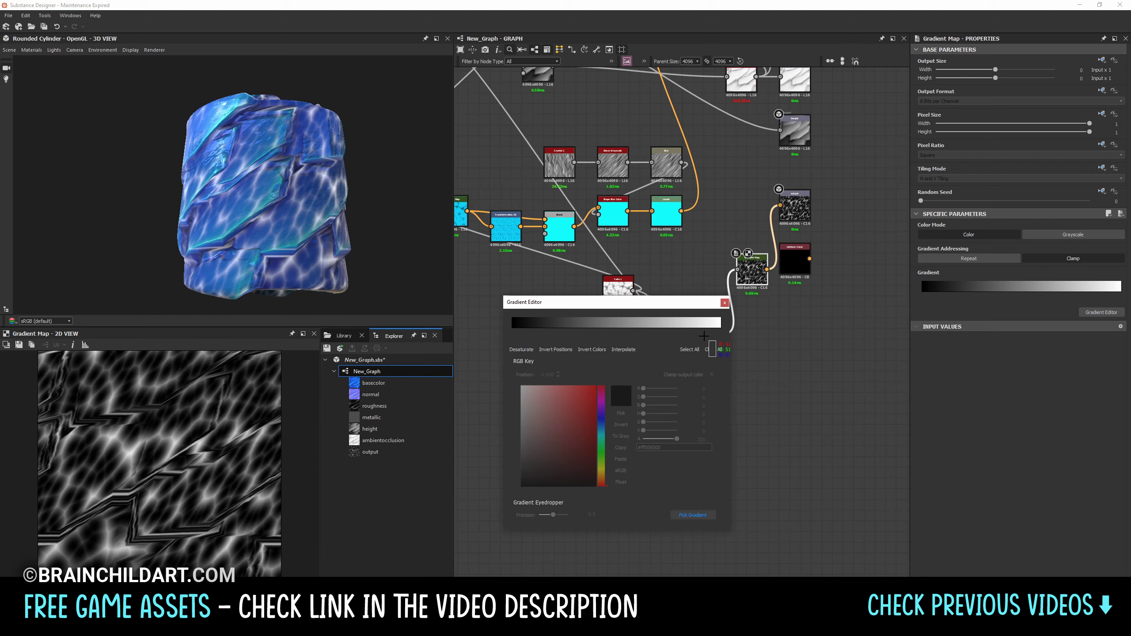
pyautogui.click(721, 330)
pyautogui.click(606, 428)
pyautogui.click(596, 386)
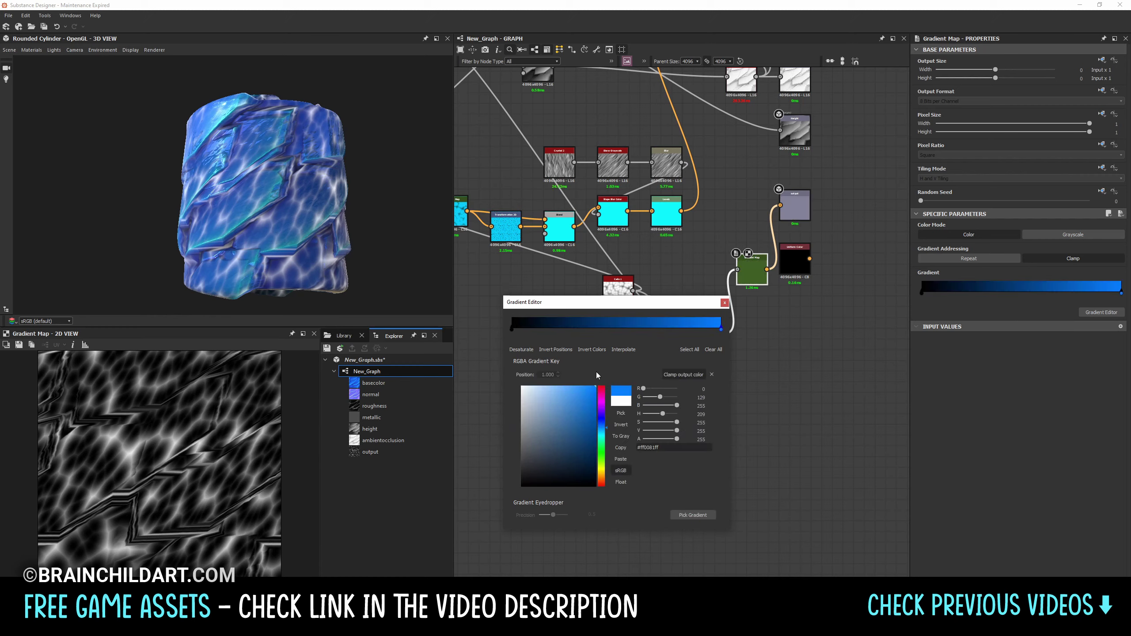
# Step: Add a deep purple #240892 middle key and slide the blue key to 0.747
pyautogui.click(630, 329)
pyautogui.click(601, 416)
pyautogui.click(594, 429)
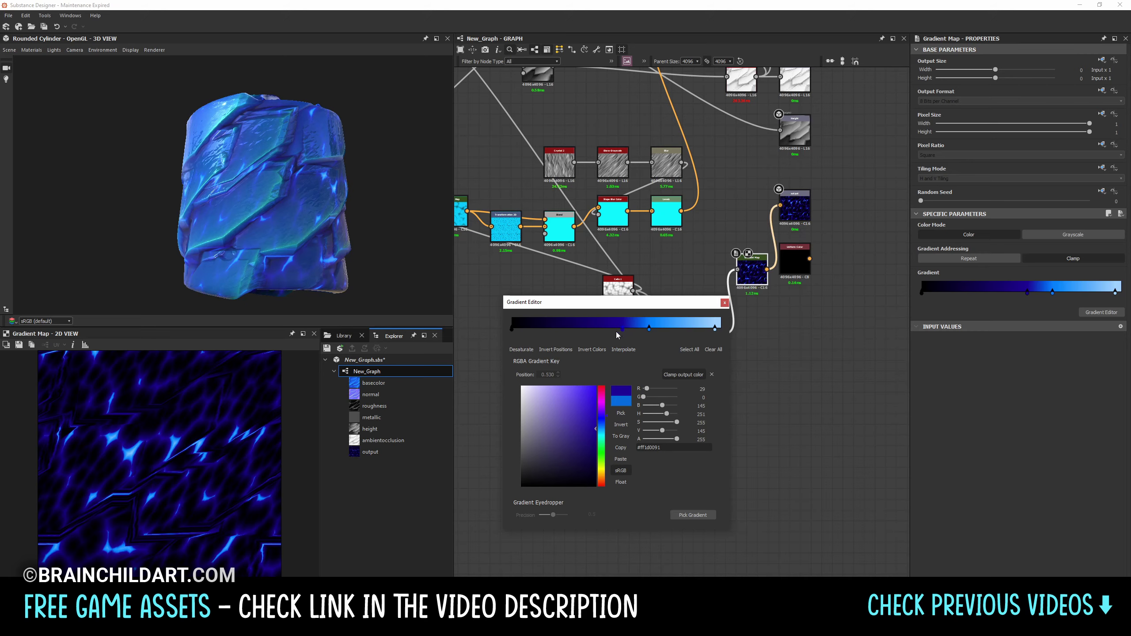
pyautogui.moveTo(649, 329)
pyautogui.mouseDown()
pyautogui.moveTo(668, 329)
pyautogui.moveTo(586, 329)
pyautogui.mouseUp()
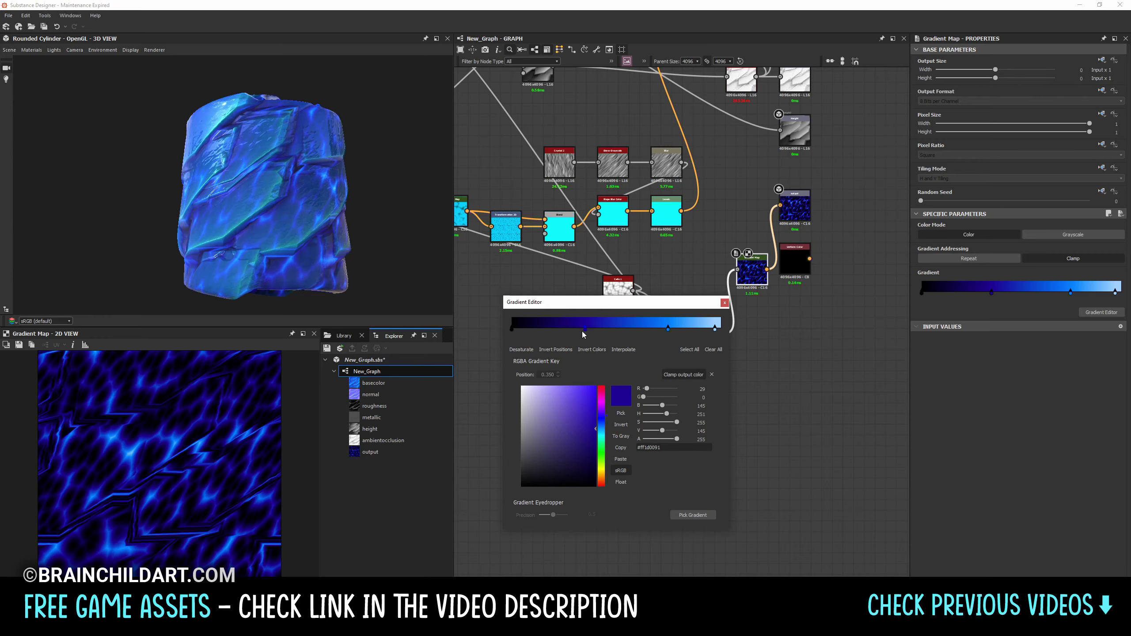
pyautogui.moveTo(306, 262); pyautogui.dragTo(339, 256)
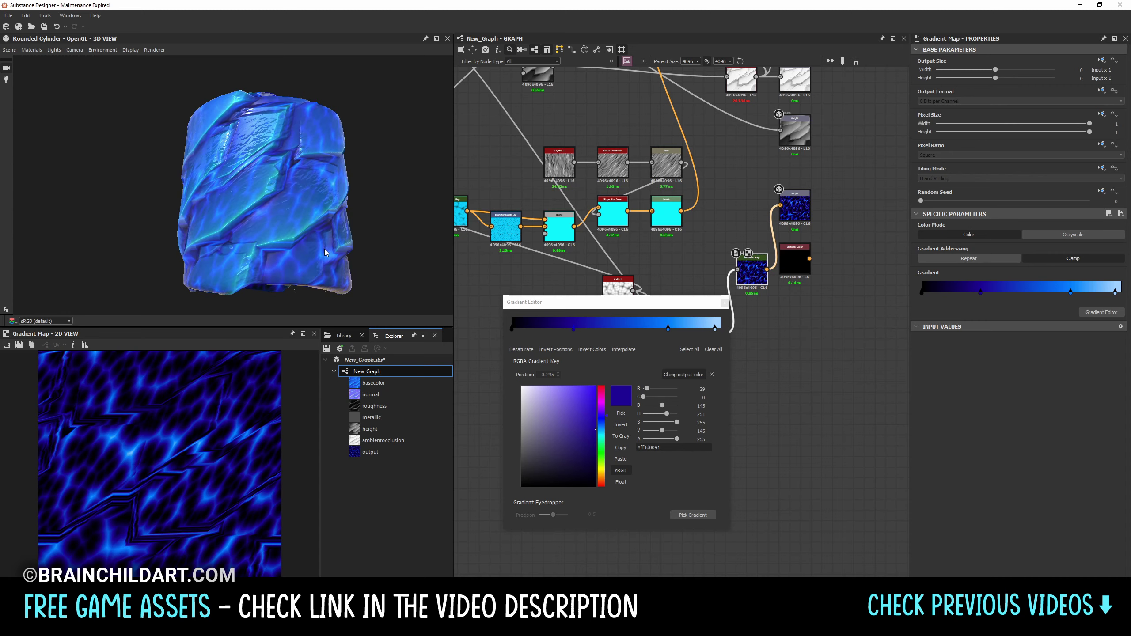
pyautogui.click(725, 302)
pyautogui.scroll(-3, 705, 307)
# Step: Move the Directional Warp and Levels nodes left and the bevel and cyan rows down to free space
pyautogui.click(725, 337)
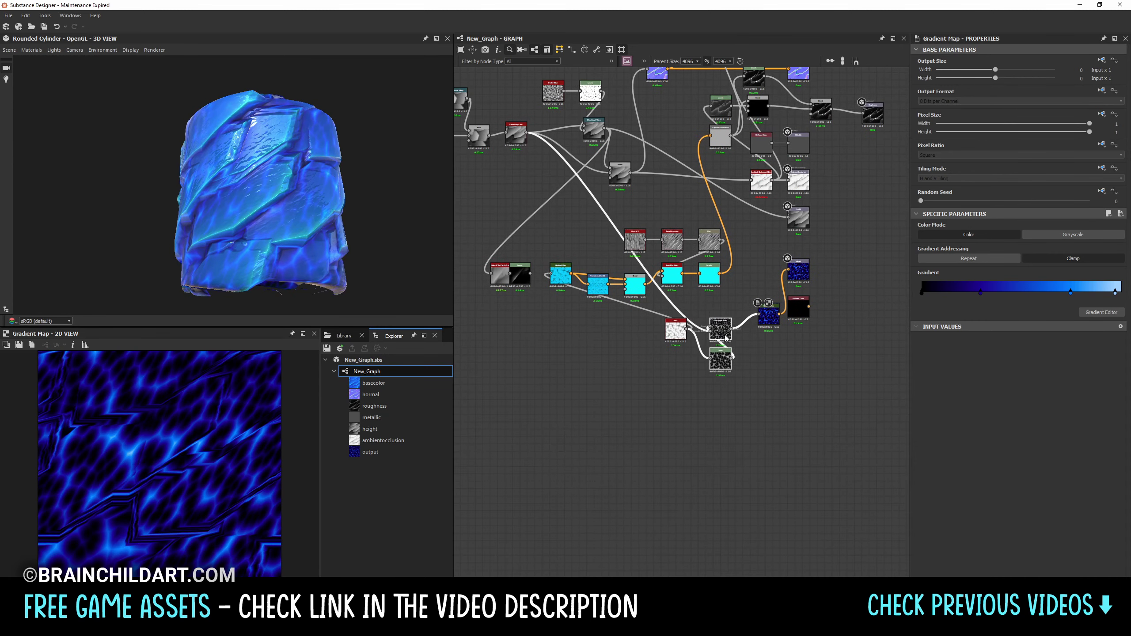
pyautogui.moveTo(700, 243)
pyautogui.mouseDown()
pyautogui.moveTo(617, 250)
pyautogui.moveTo(713, 442)
pyautogui.mouseUp()
pyautogui.moveTo(675, 330); pyautogui.dragTo(501, 321)
pyautogui.moveTo(731, 376); pyautogui.dragTo(675, 354)
pyautogui.scroll(2, 637, 232)
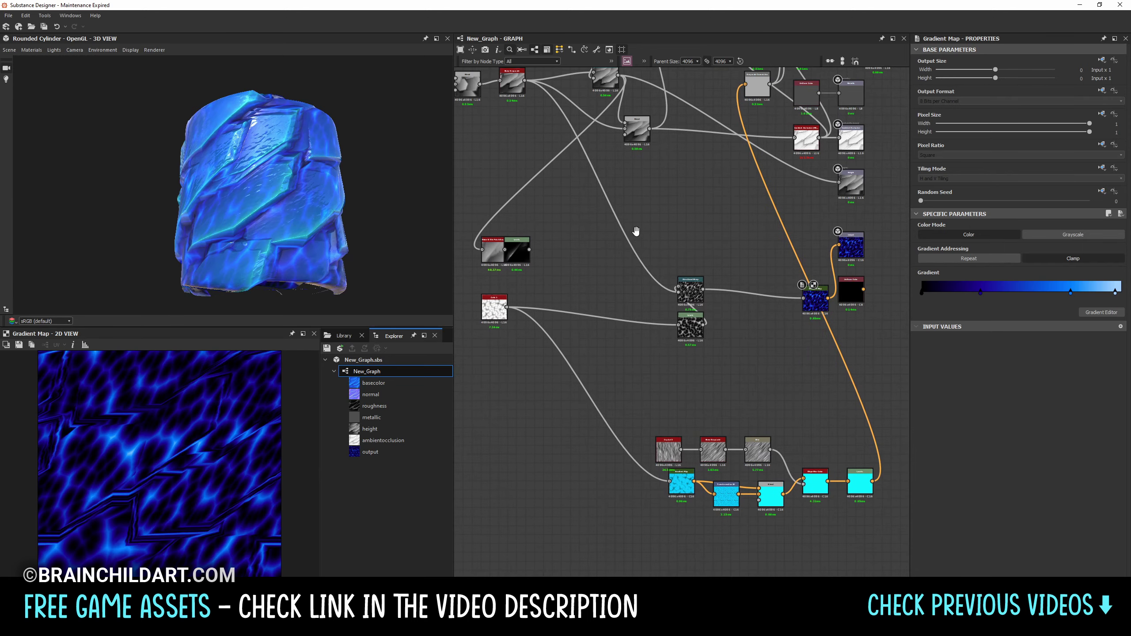
pyautogui.moveTo(762, 456); pyautogui.dragTo(633, 255, button='middle')
pyautogui.scroll(-1, 694, 356)
# Step: Reposition the output group, Blend, Levels, Composite Converter and Ambient Occlusion nodes
pyautogui.moveTo(620, 277); pyautogui.dragTo(746, 366)
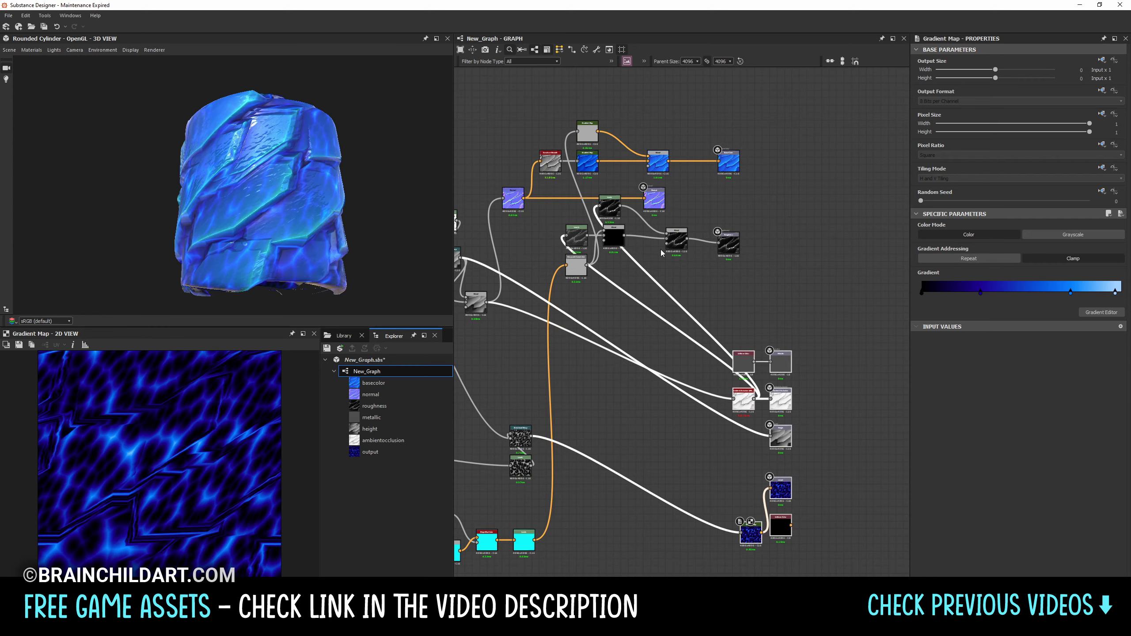
pyautogui.moveTo(788, 264); pyautogui.dragTo(709, 137)
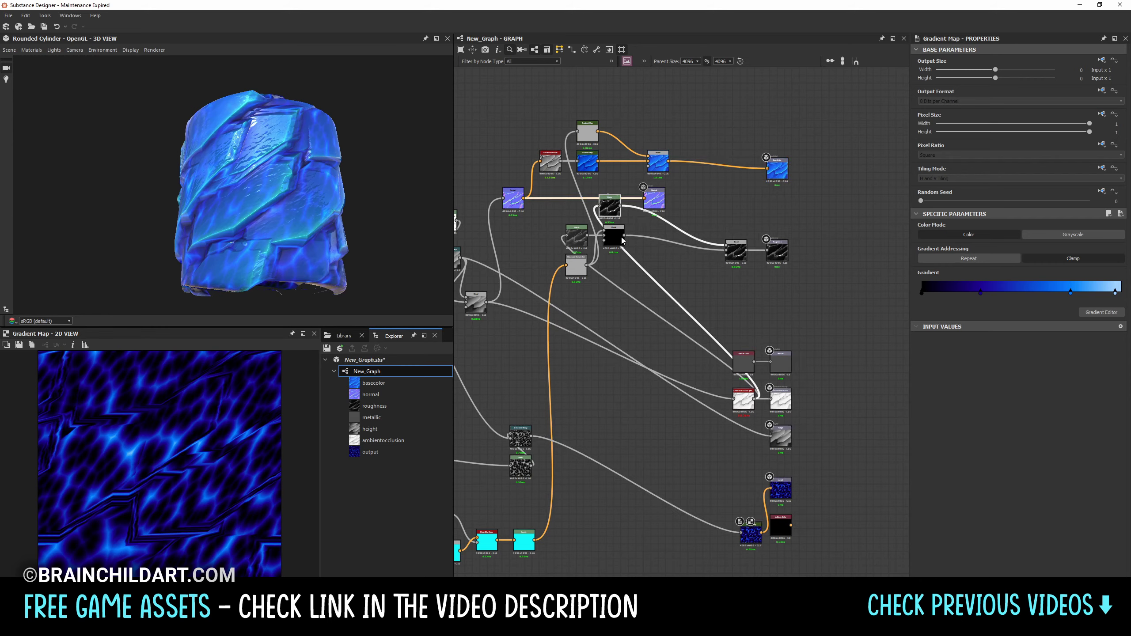
pyautogui.moveTo(622, 240); pyautogui.dragTo(663, 240)
pyautogui.moveTo(615, 200)
pyautogui.mouseDown()
pyautogui.moveTo(659, 252)
pyautogui.moveTo(655, 236)
pyautogui.mouseUp()
pyautogui.moveTo(655, 297); pyautogui.dragTo(693, 268)
pyautogui.moveTo(584, 277); pyautogui.dragTo(610, 333)
pyautogui.moveTo(581, 241)
pyautogui.mouseDown()
pyautogui.moveTo(629, 316)
pyautogui.moveTo(580, 266)
pyautogui.mouseUp()
pyautogui.moveTo(647, 332); pyautogui.dragTo(654, 303)
pyautogui.moveTo(742, 403); pyautogui.dragTo(575, 403)
pyautogui.scroll(-3, 574, 404)
pyautogui.scroll(-2, 703, 299)
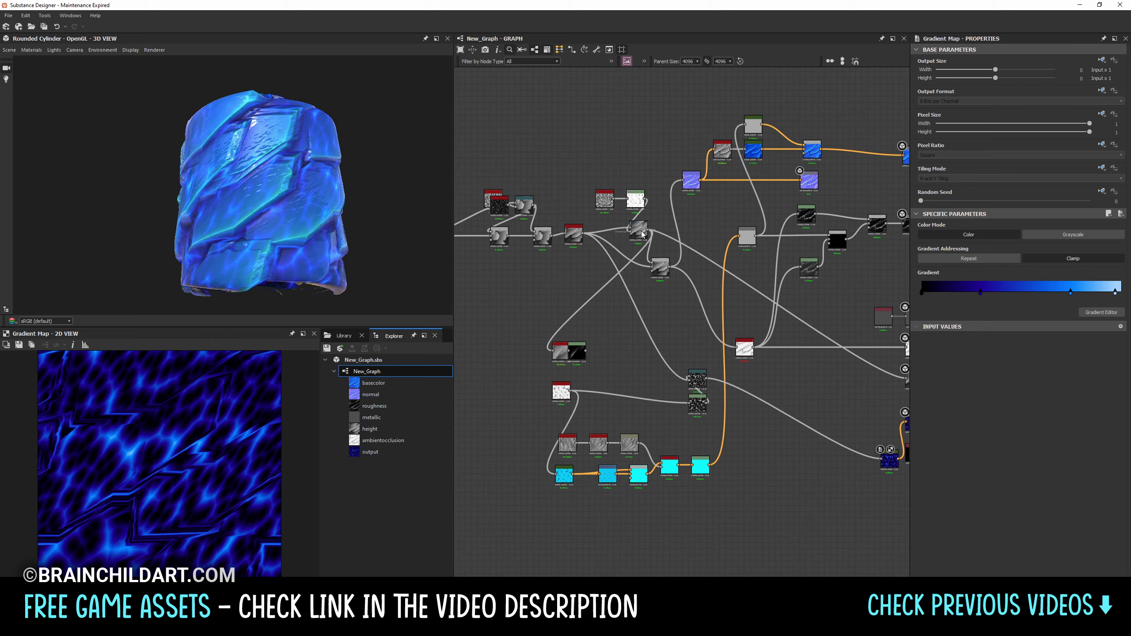
# Step: Align the main-chain nodes into one row and save the graph
pyautogui.moveTo(719, 237); pyautogui.dragTo(866, 240)
pyautogui.click(830, 61)
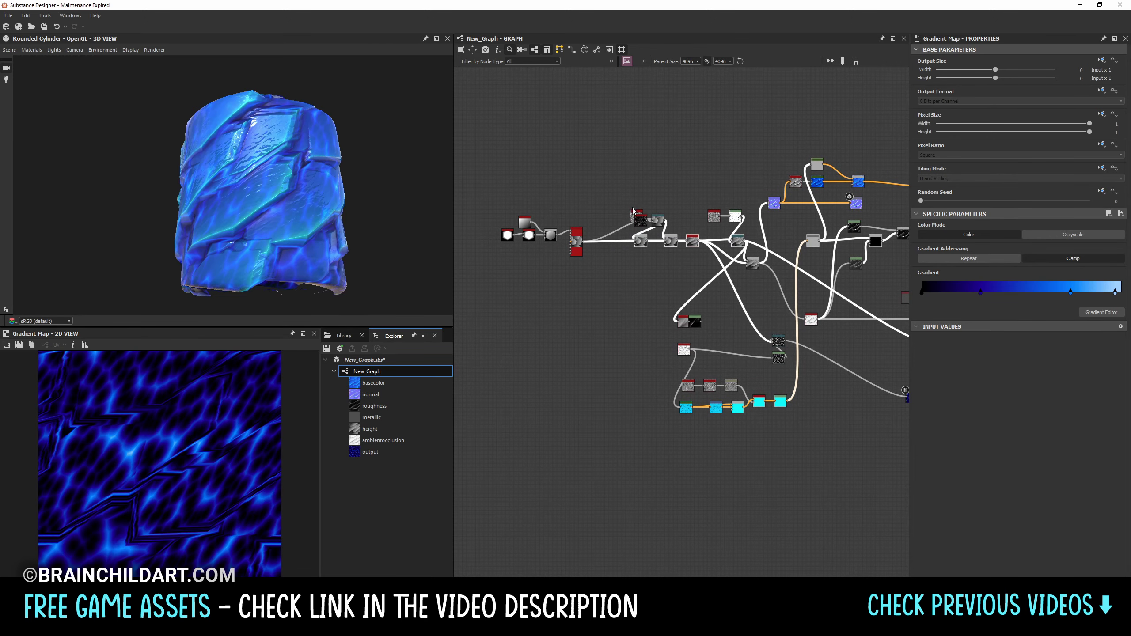
pyautogui.moveTo(634, 211); pyautogui.dragTo(606, 209)
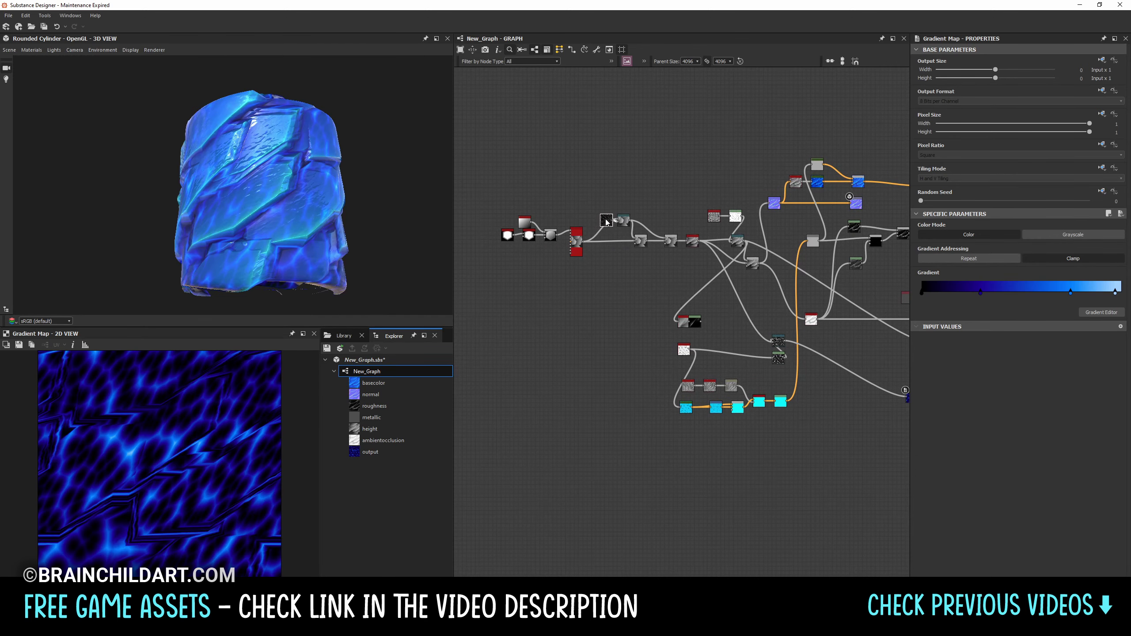
pyautogui.hotkey('ctrl', 's')
pyautogui.scroll(-2, 669, 229)
pyautogui.scroll(3, 743, 385)
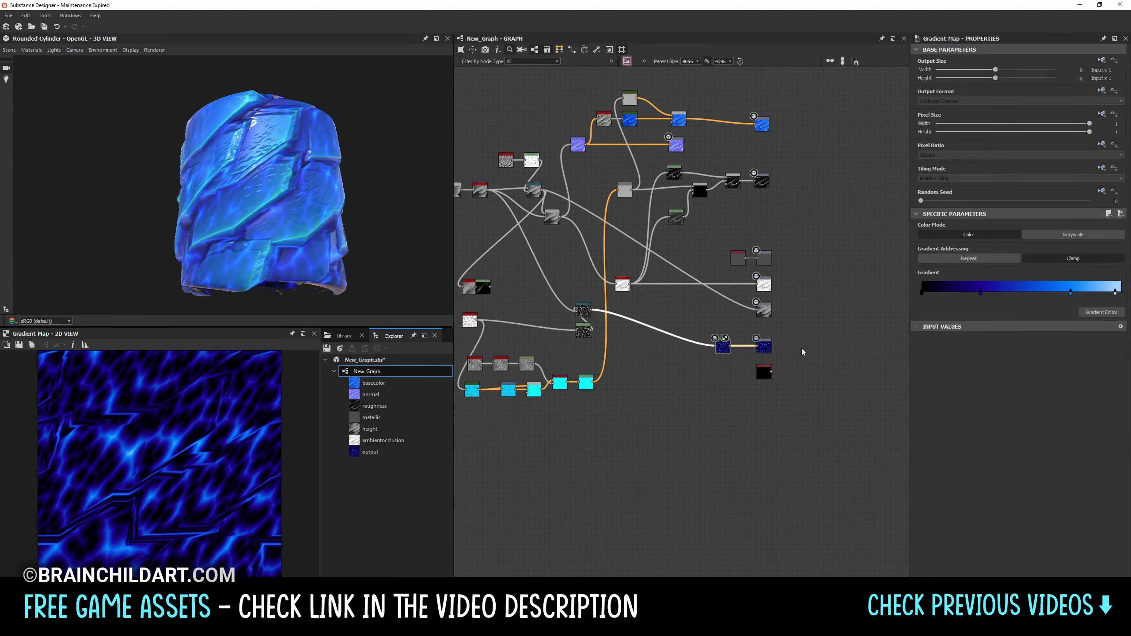
# Step: Move the metallic, ambientocclusion and height outputs up-left, align the upper-middle nodes vertically, and save
pyautogui.moveTo(798, 323)
pyautogui.mouseDown()
pyautogui.moveTo(726, 245)
pyautogui.moveTo(736, 217)
pyautogui.mouseUp()
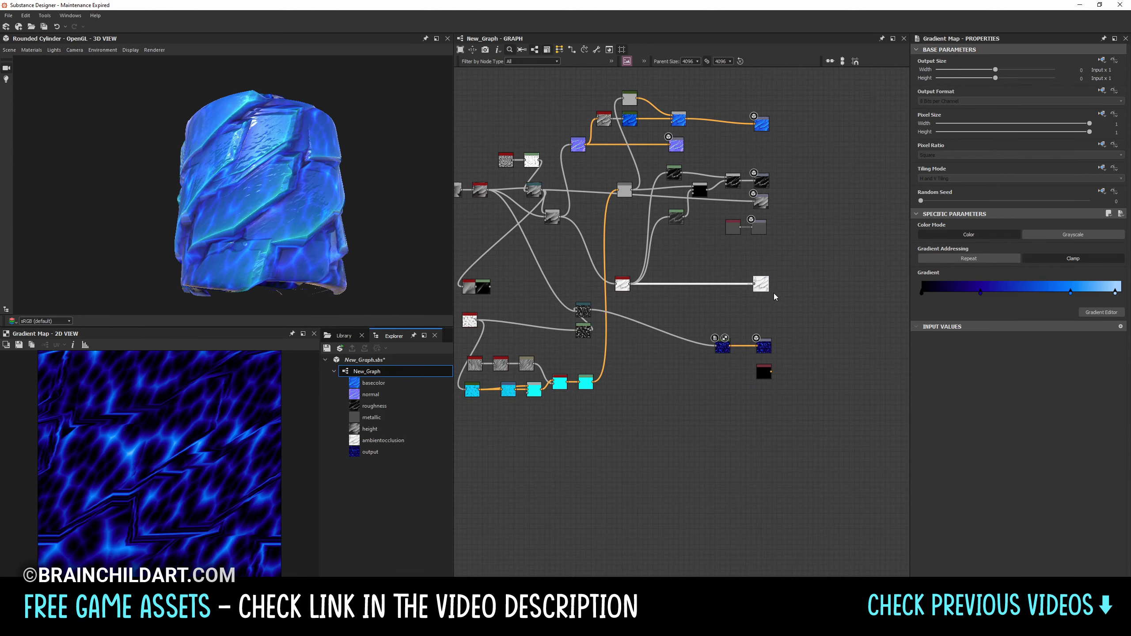
pyautogui.moveTo(619, 332); pyautogui.dragTo(629, 332)
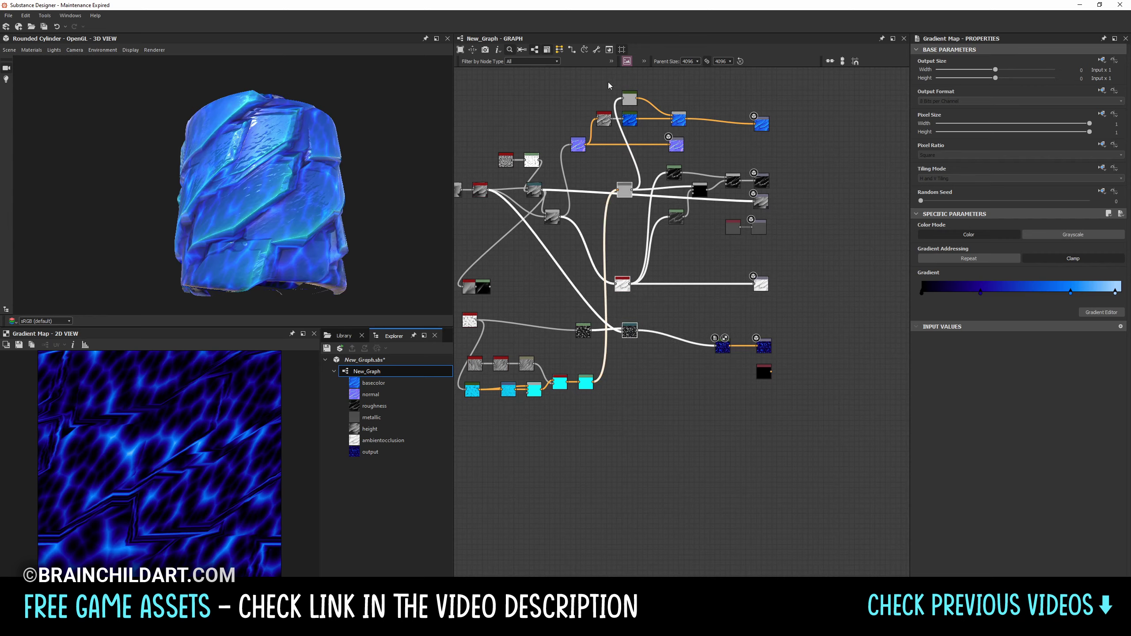
pyautogui.moveTo(568, 295); pyautogui.dragTo(645, 78)
pyautogui.click(855, 61)
pyautogui.click(705, 143)
pyautogui.hotkey('ctrl', 's')
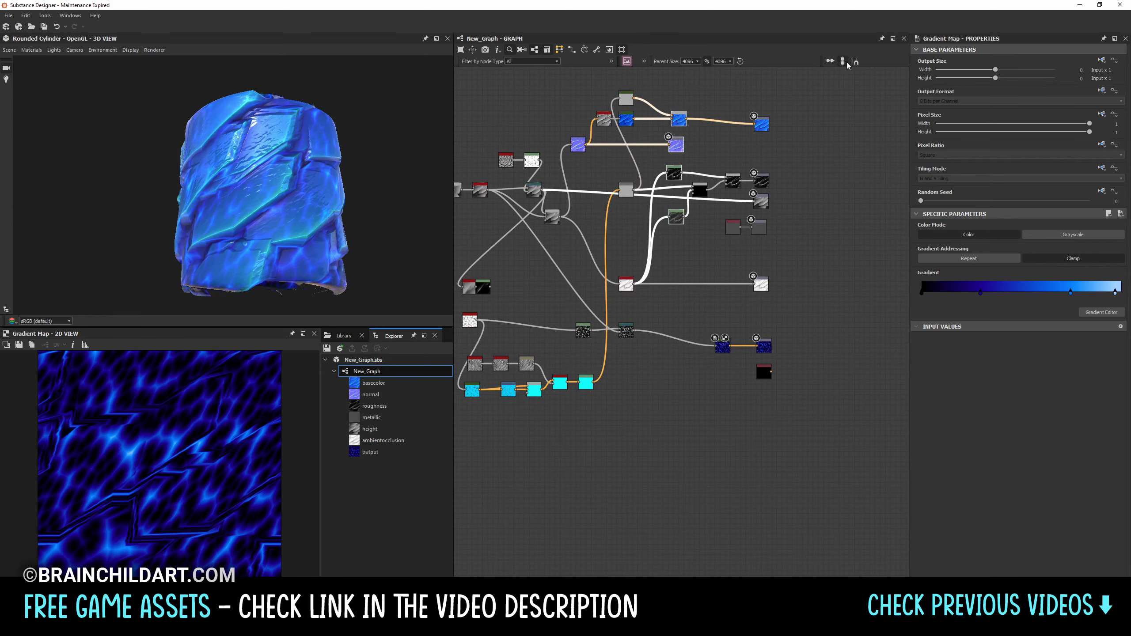
pyautogui.click(759, 92)
pyautogui.hotkey('ctrl', 's')
# Step: Orbit the cylinder to view the glowing veins from other angles
pyautogui.scroll(2, 664, 228)
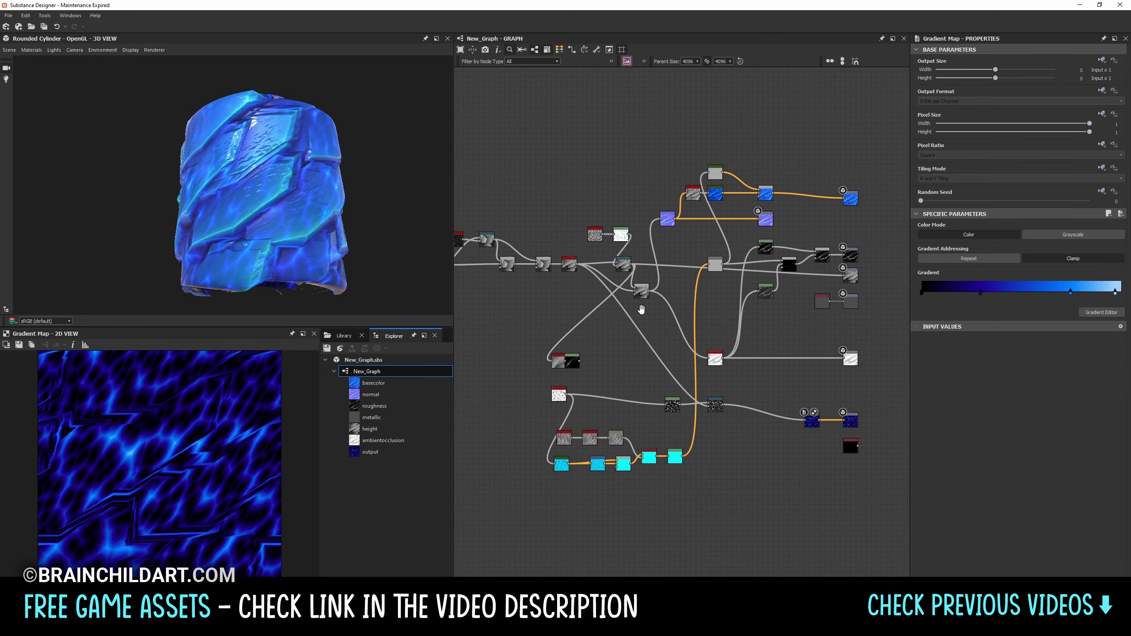
pyautogui.scroll(2, 632, 267)
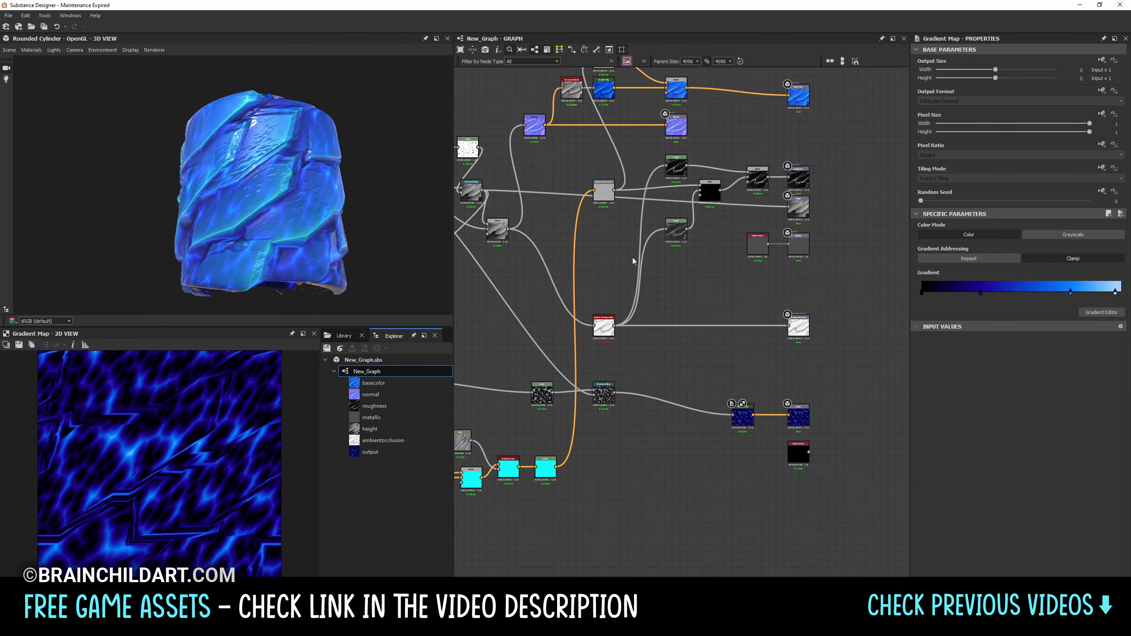
pyautogui.moveTo(292, 217)
pyautogui.mouseDown()
pyautogui.moveTo(350, 224)
pyautogui.moveTo(326, 198)
pyautogui.mouseUp()
pyautogui.moveTo(752, 168); pyautogui.dragTo(747, 196, button='middle')
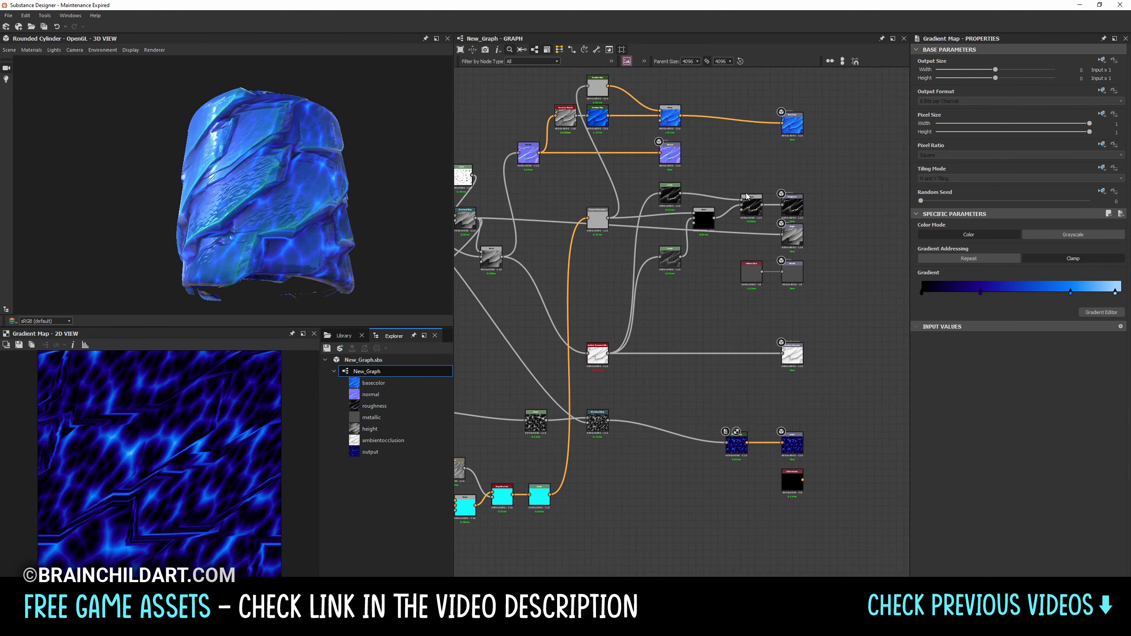
pyautogui.scroll(2, 813, 225)
# Step: Set the black Blend node to Multiply at 0.42 opacity and save the graph
pyautogui.click(674, 114)
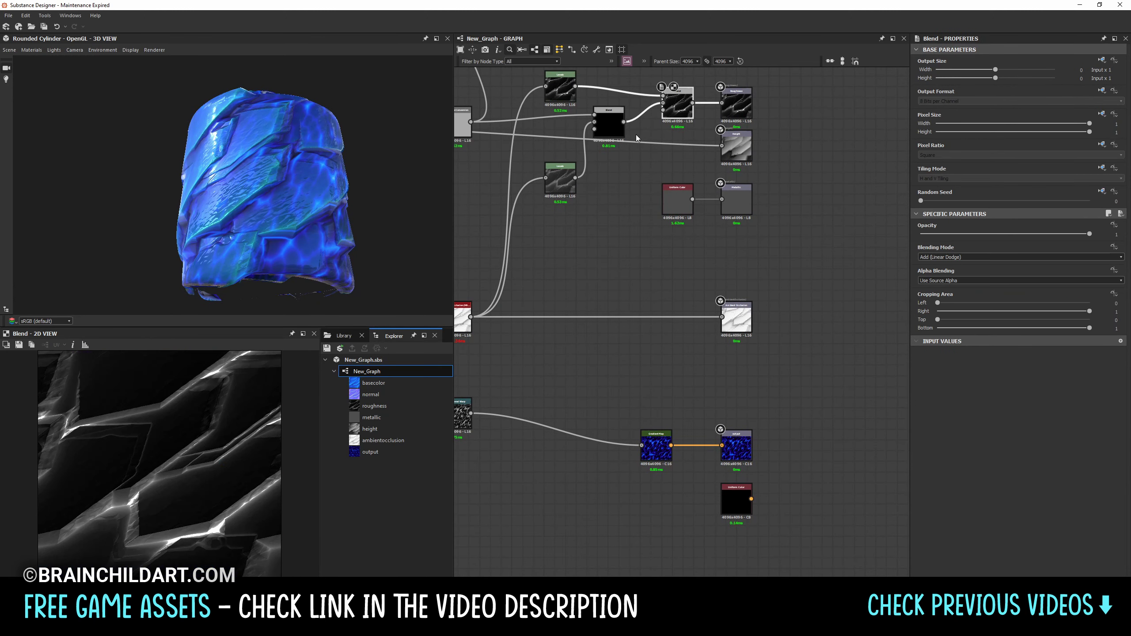
pyautogui.moveTo(637, 218); pyautogui.dragTo(714, 233, button='middle')
pyautogui.moveTo(681, 144); pyautogui.dragTo(685, 148)
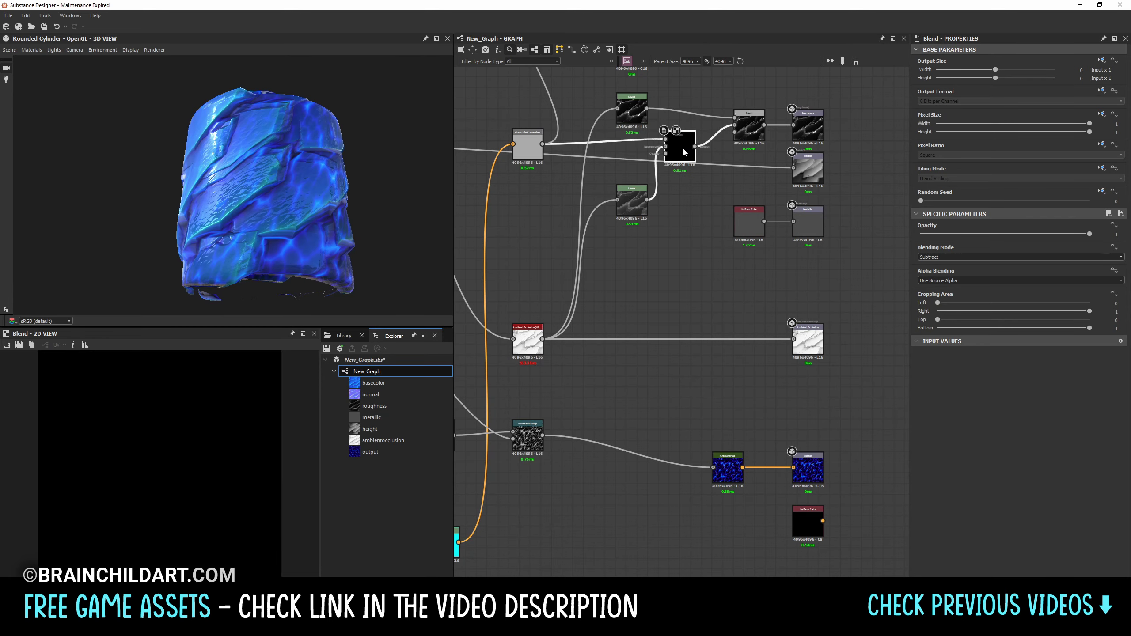
pyautogui.click(955, 257)
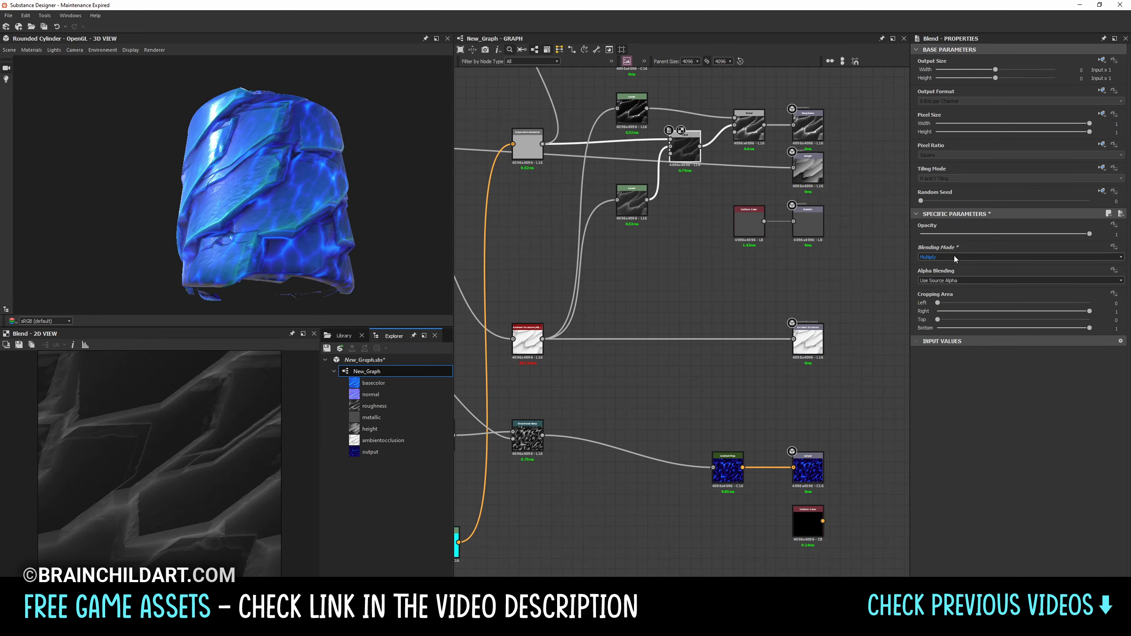
pyautogui.moveTo(1090, 233); pyautogui.dragTo(991, 234)
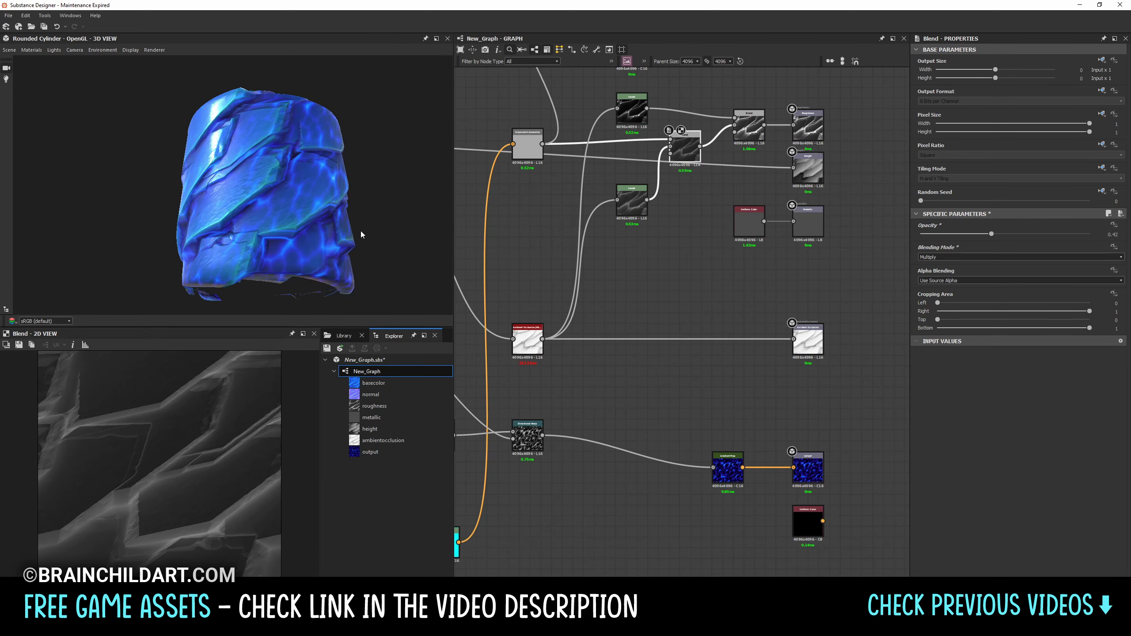
pyautogui.hotkey('ctrl', 's')
# Step: Orbit the cylinder to show its bottom rim and bring up the 3D view camera settings
pyautogui.scroll(-2, 676, 289)
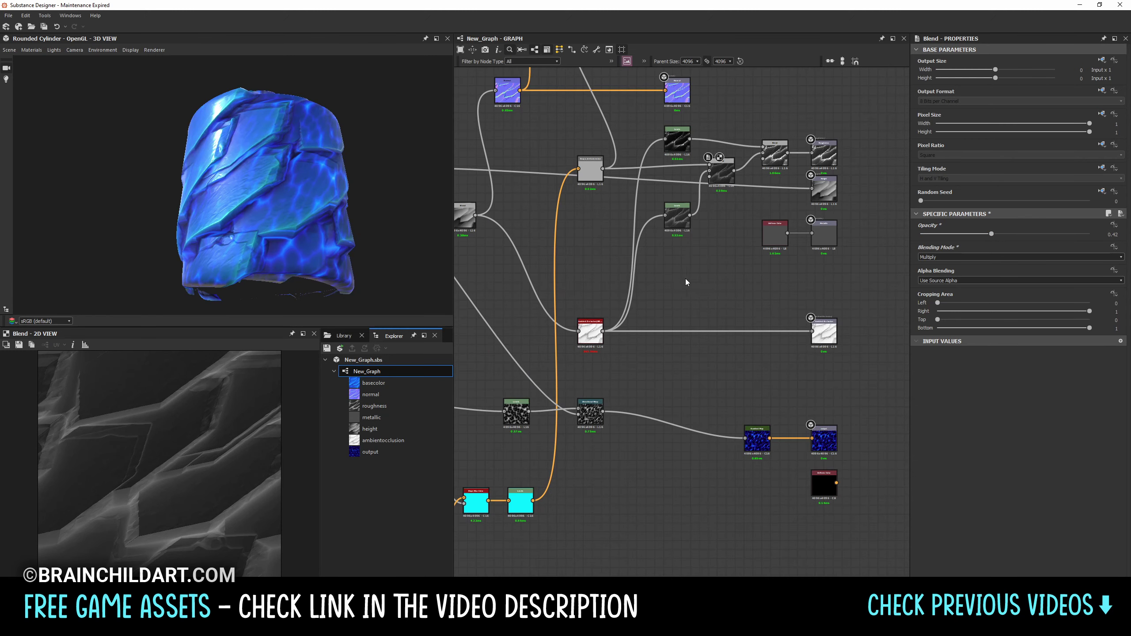
pyautogui.moveTo(365, 267)
pyautogui.mouseDown()
pyautogui.moveTo(380, 247)
pyautogui.moveTo(359, 222)
pyautogui.moveTo(388, 239)
pyautogui.mouseUp()
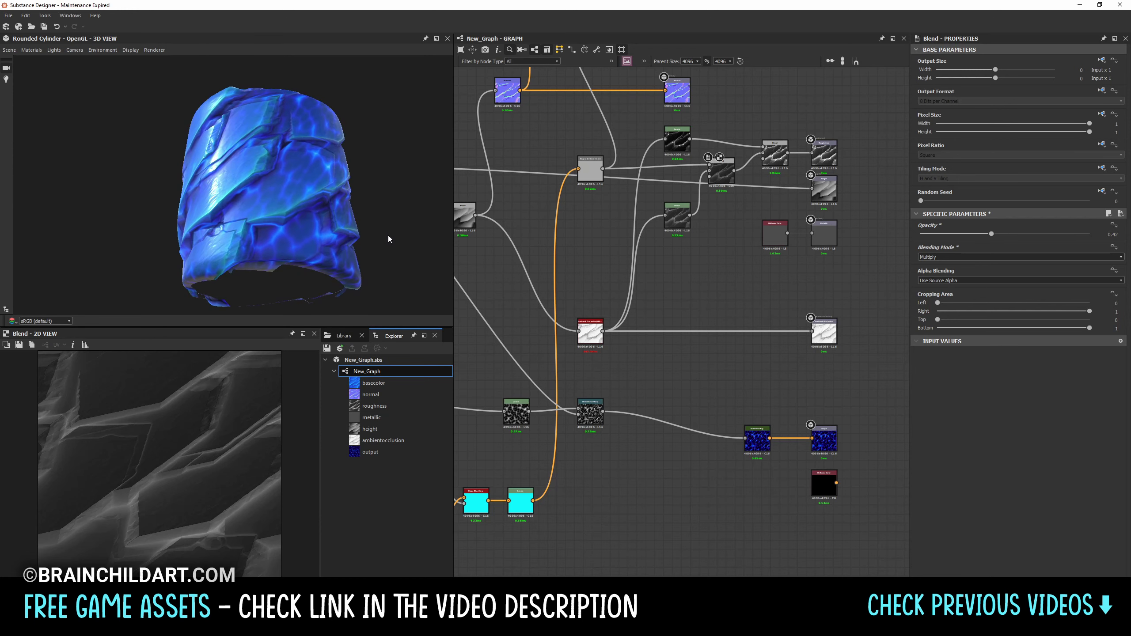
pyautogui.moveTo(718, 287); pyautogui.dragTo(679, 283, button='middle')
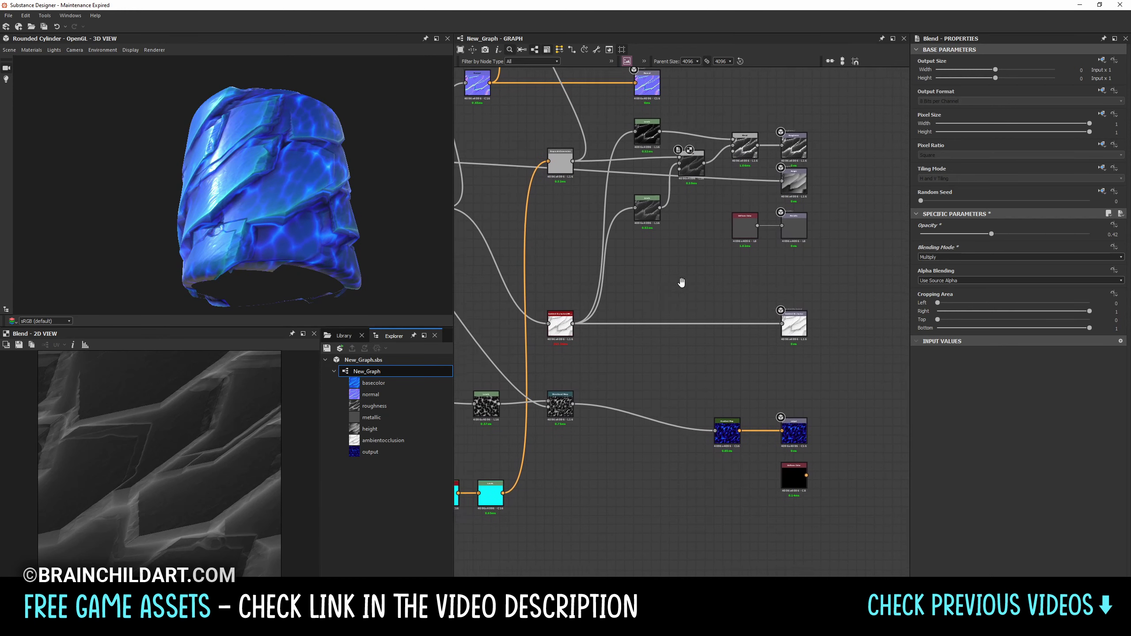
pyautogui.moveTo(328, 197)
pyautogui.mouseDown()
pyautogui.moveTo(333, 207)
pyautogui.moveTo(257, 119)
pyautogui.mouseUp()
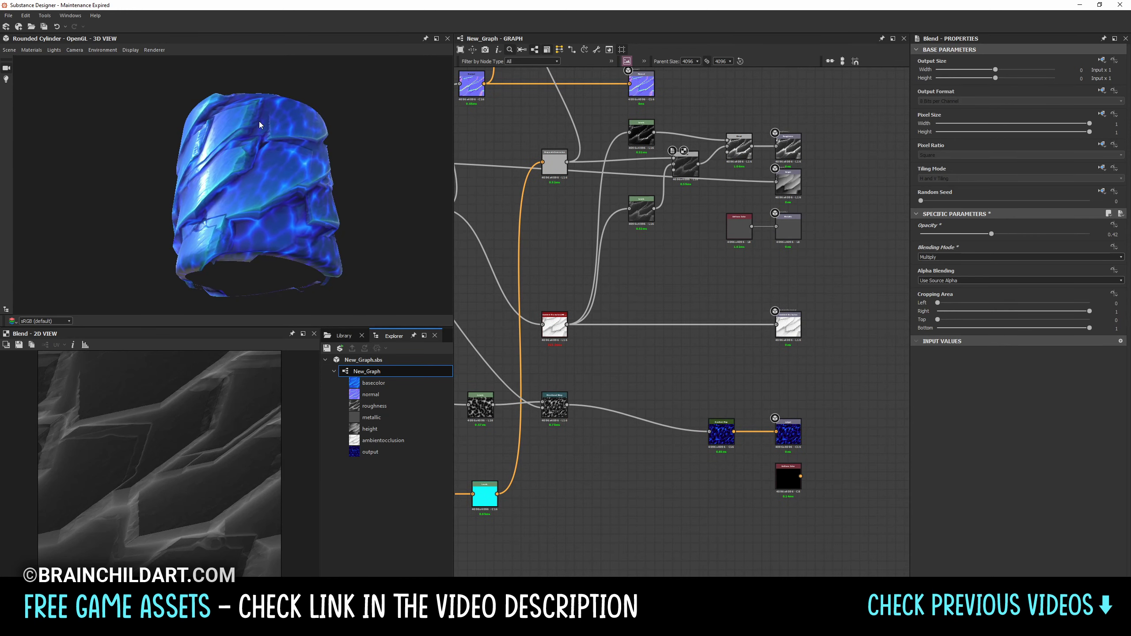
pyautogui.click(31, 50)
pyautogui.press('Escape')
# Step: Set the 3D view camera resolution height to 1440
pyautogui.scroll(-5, 966, 272)
pyautogui.scroll(-5, 983, 419)
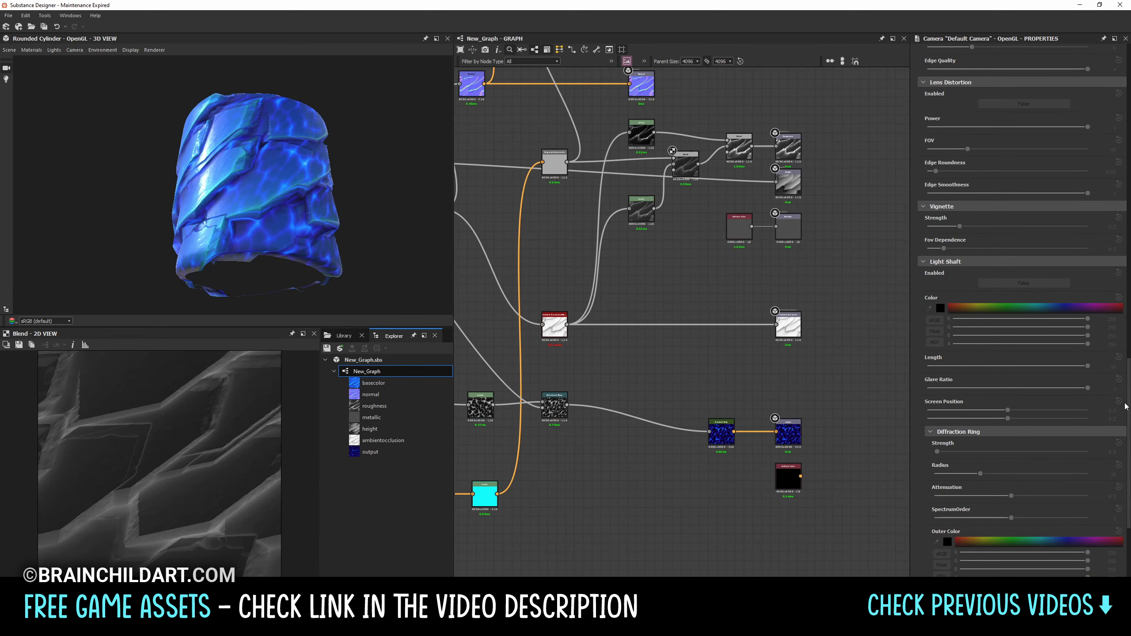
pyautogui.scroll(10, 1125, 406)
pyautogui.write('1080')
pyautogui.press('Return')
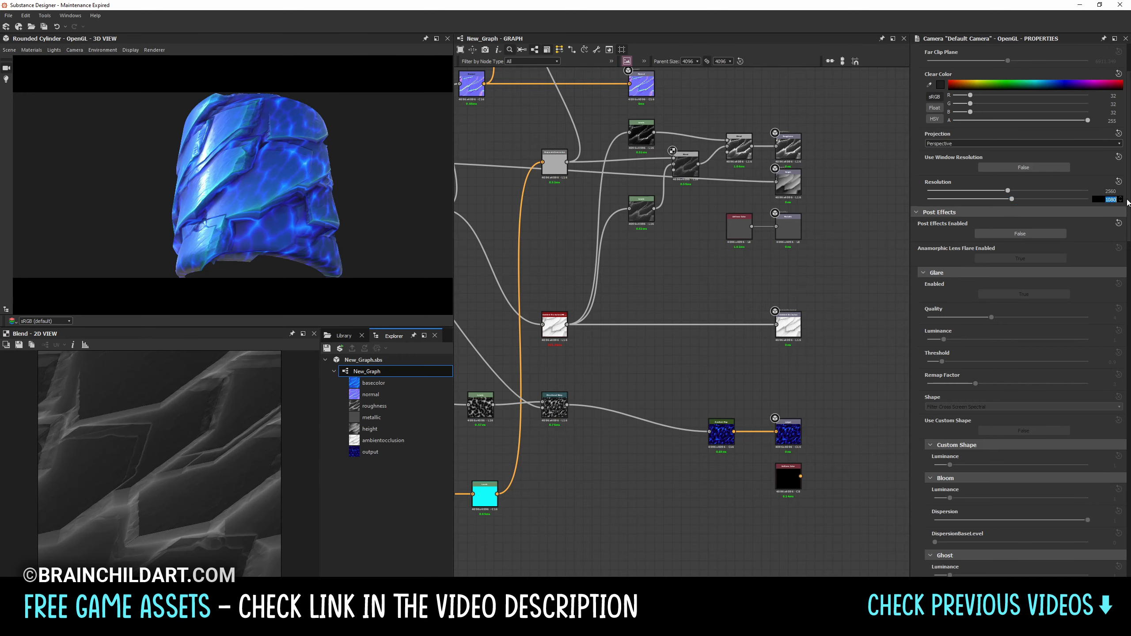
pyautogui.write('1440')
pyautogui.press('Return')
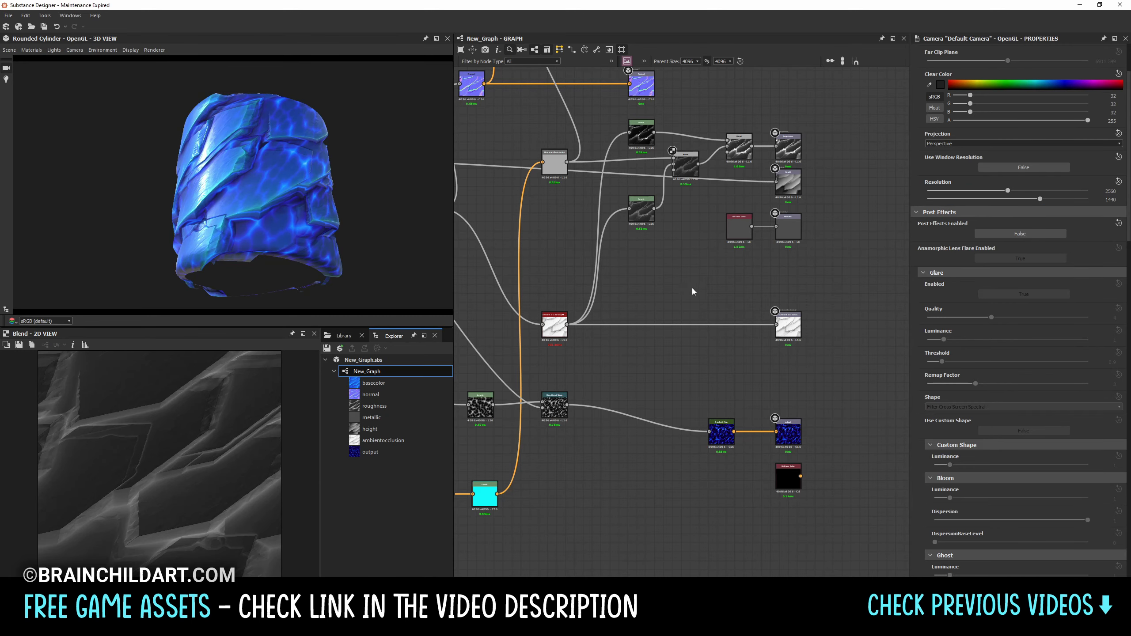
pyautogui.moveTo(672, 255); pyautogui.dragTo(618, 262, button='middle')
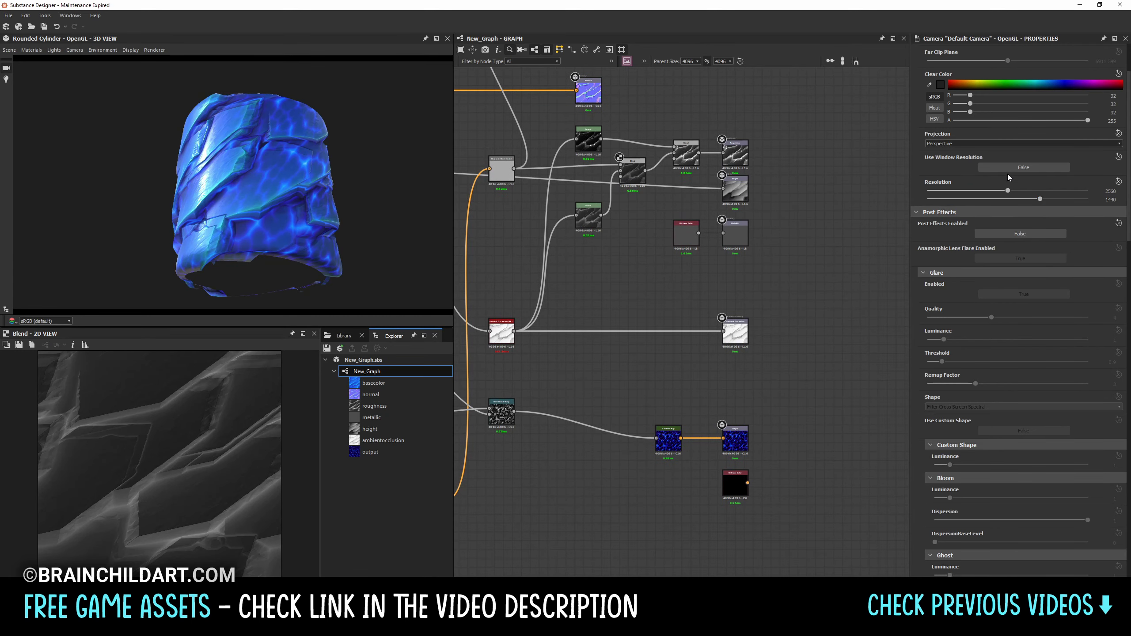
# Step: Enable post effects, adjust glare quality, and enable depth of field with aperture 8.26 and shorter focus
pyautogui.click(1020, 234)
pyautogui.moveTo(992, 317)
pyautogui.mouseDown()
pyautogui.moveTo(932, 321)
pyautogui.moveTo(1070, 322)
pyautogui.mouseUp()
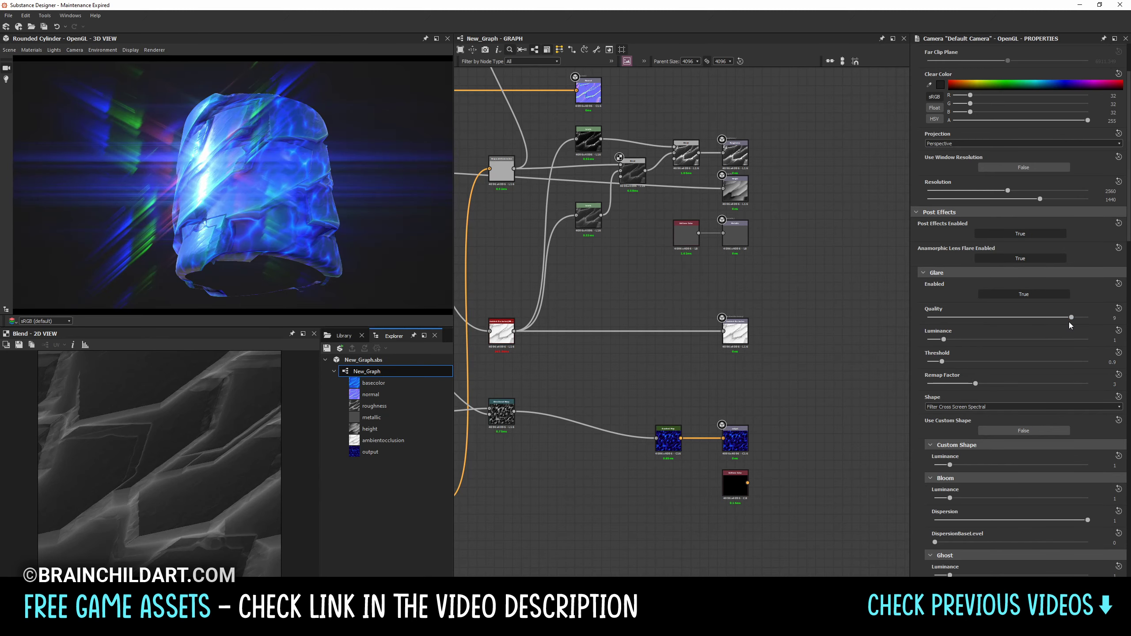
pyautogui.scroll(-4, 976, 419)
pyautogui.scroll(-3, 990, 436)
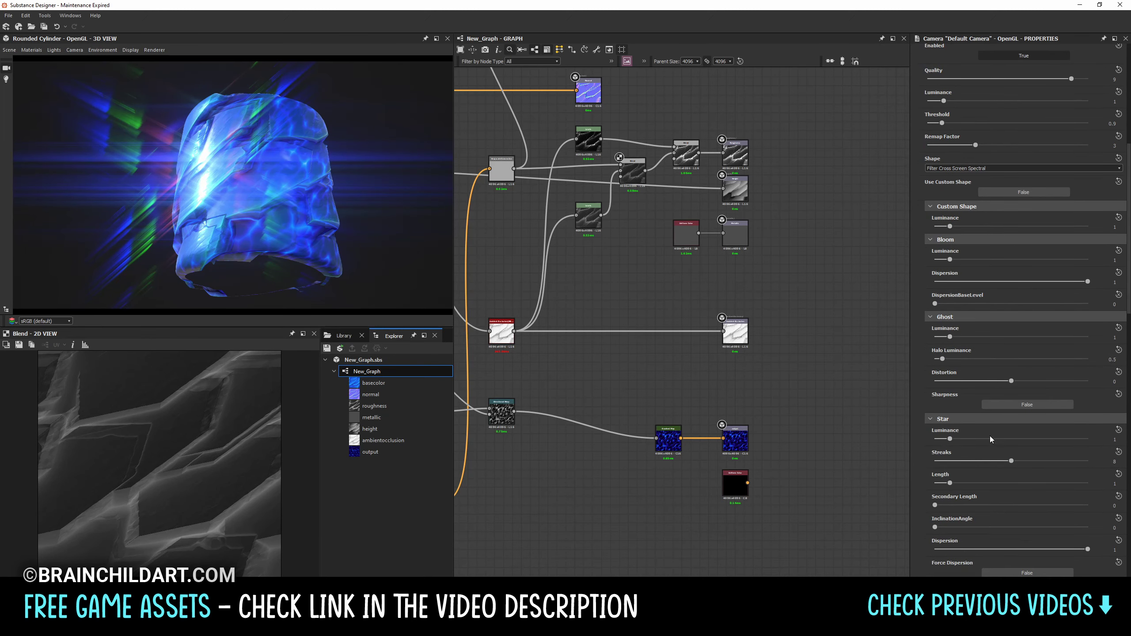
pyautogui.scroll(-3, 983, 424)
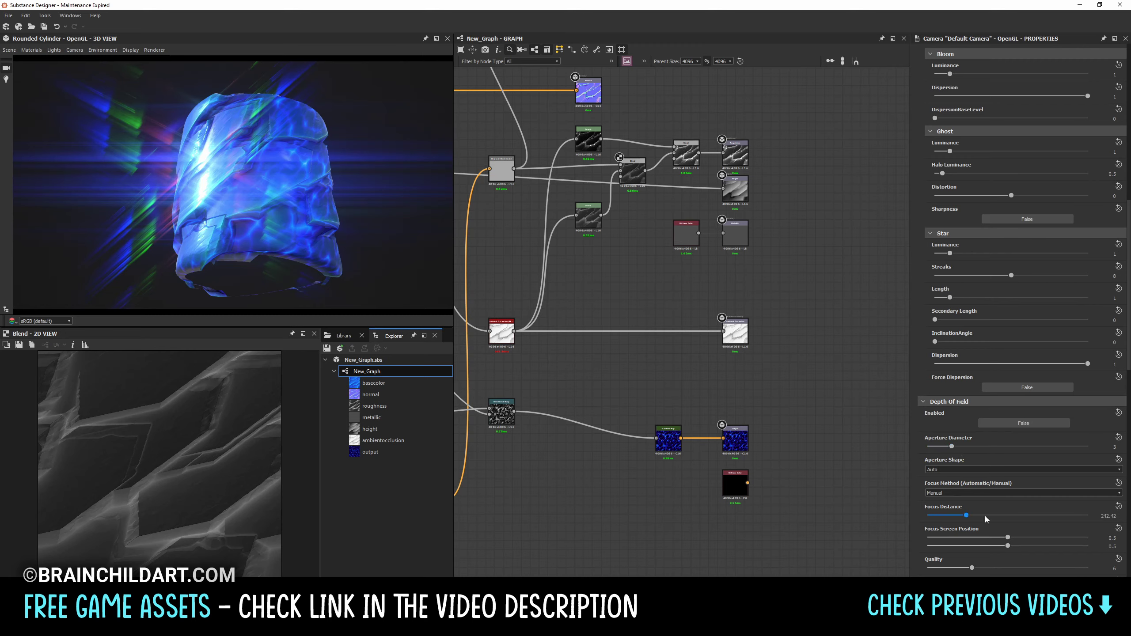
pyautogui.moveTo(1032, 447); pyautogui.dragTo(983, 450)
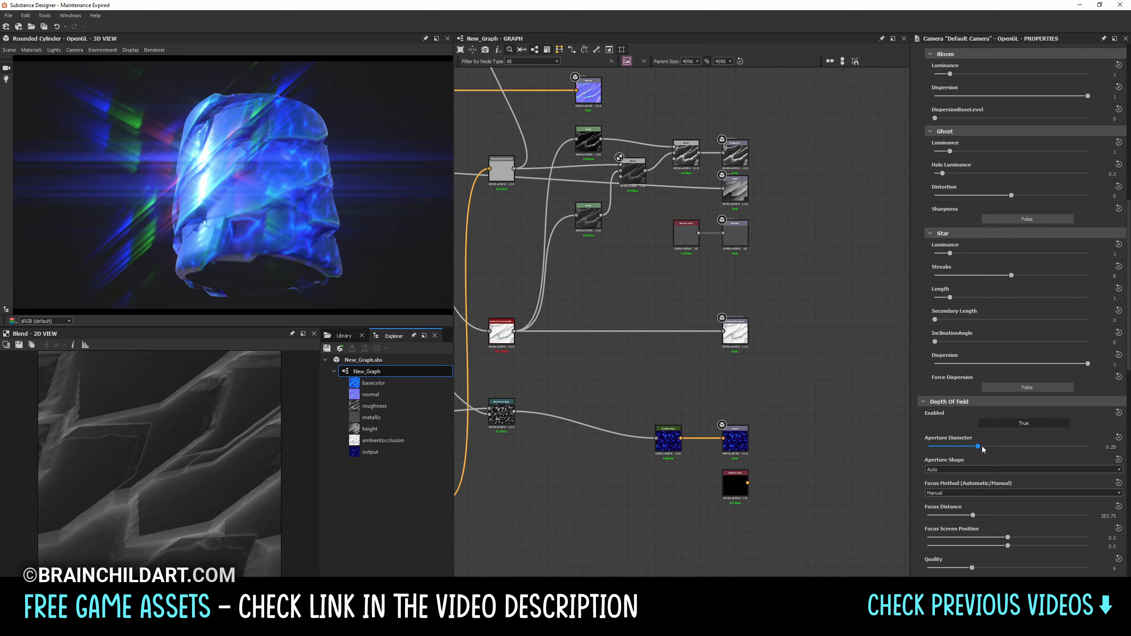
pyautogui.moveTo(974, 515); pyautogui.dragTo(961, 515)
pyautogui.moveTo(979, 451); pyautogui.dragTo(994, 452)
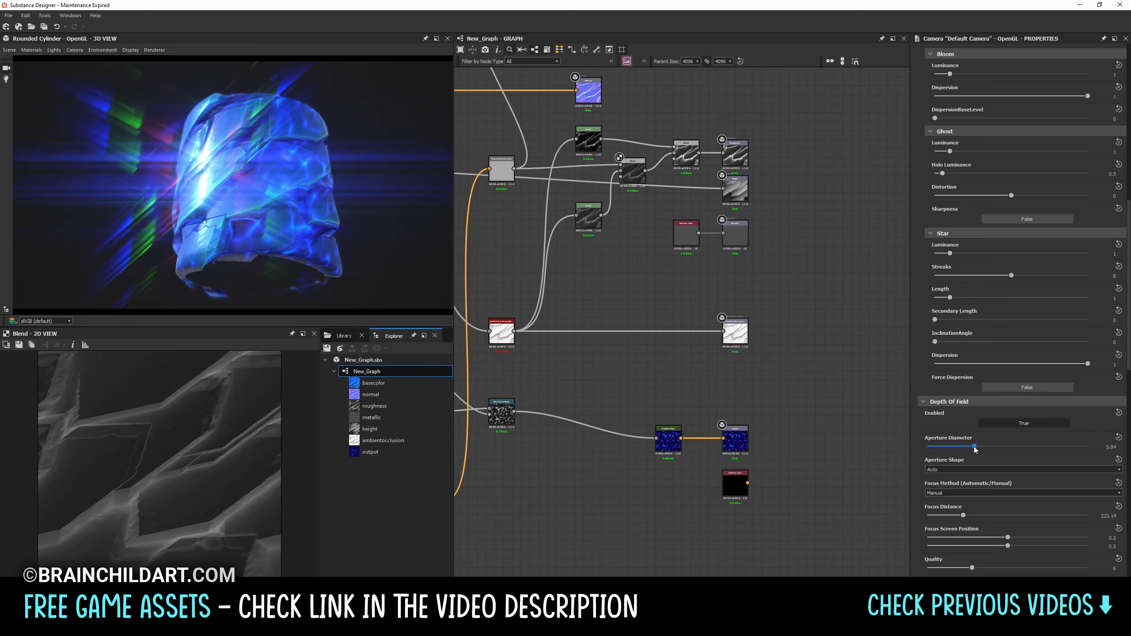
pyautogui.scroll(10, 1020, 328)
# Step: Switch the camera glare shape to Bloom
pyautogui.moveTo(984, 271); pyautogui.dragTo(973, 287)
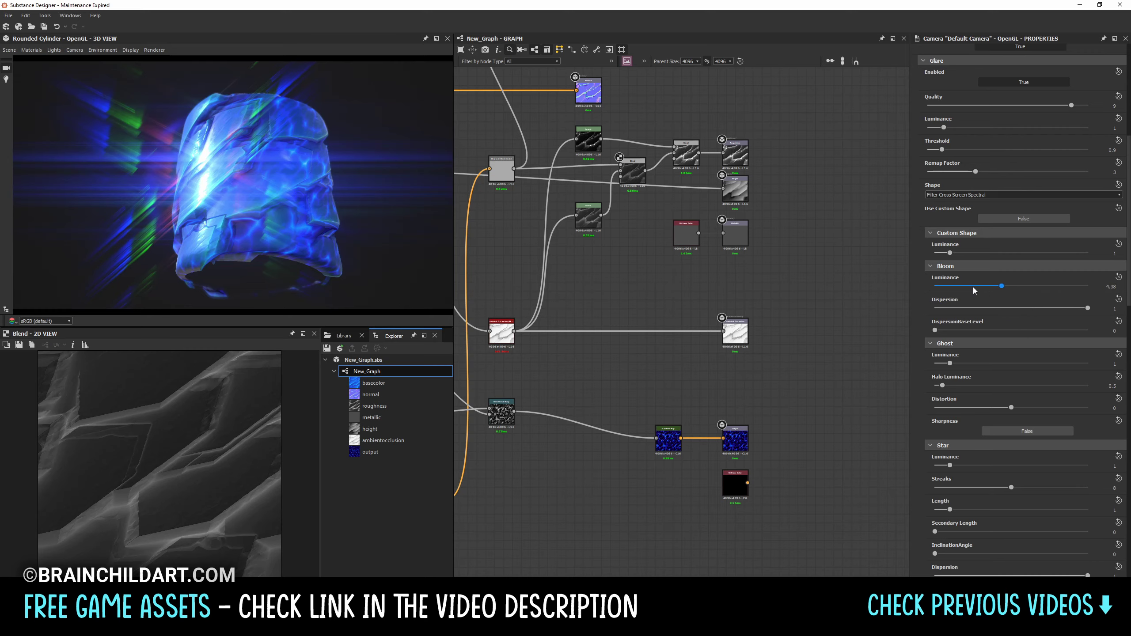
pyautogui.click(945, 301)
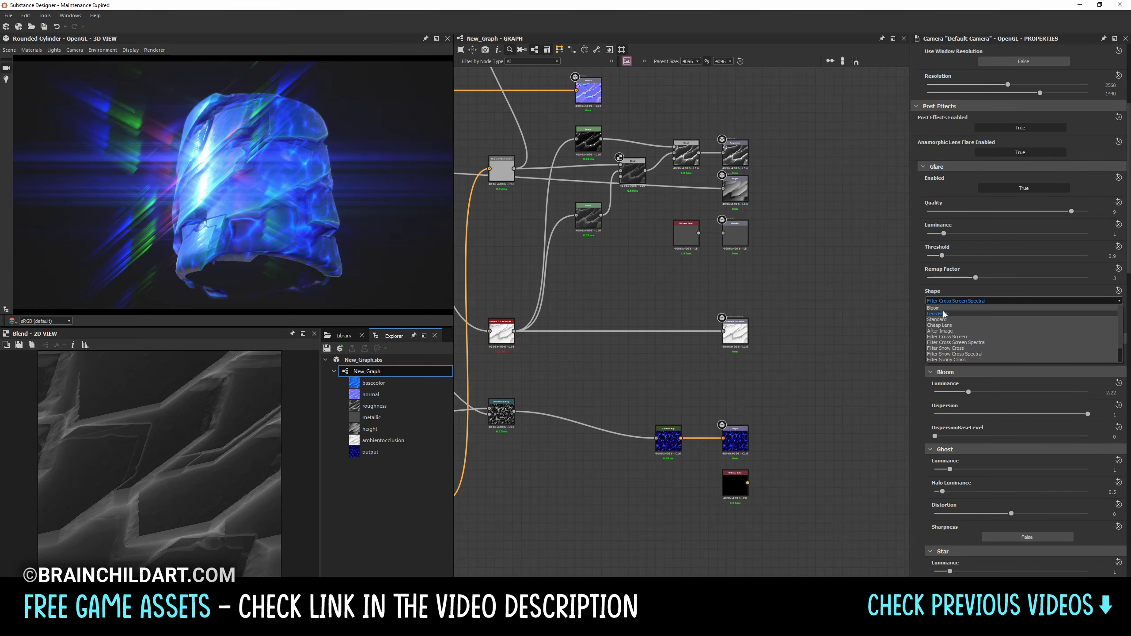
pyautogui.scroll(-1, 989, 352)
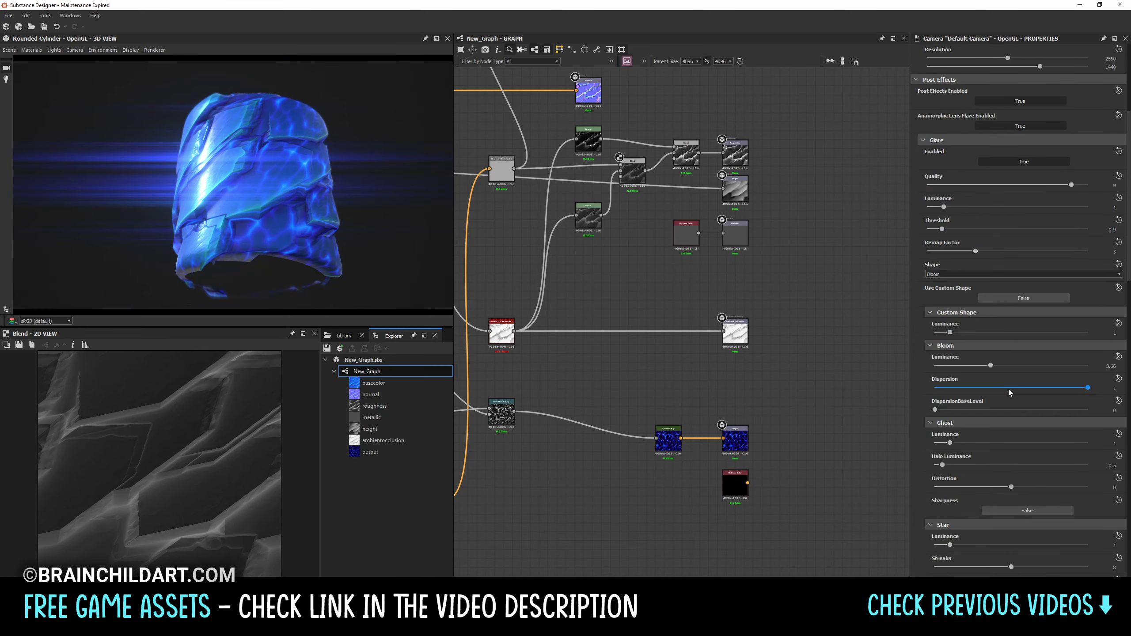
pyautogui.scroll(-3, 982, 372)
pyautogui.scroll(-5, 983, 370)
pyautogui.scroll(9, 971, 312)
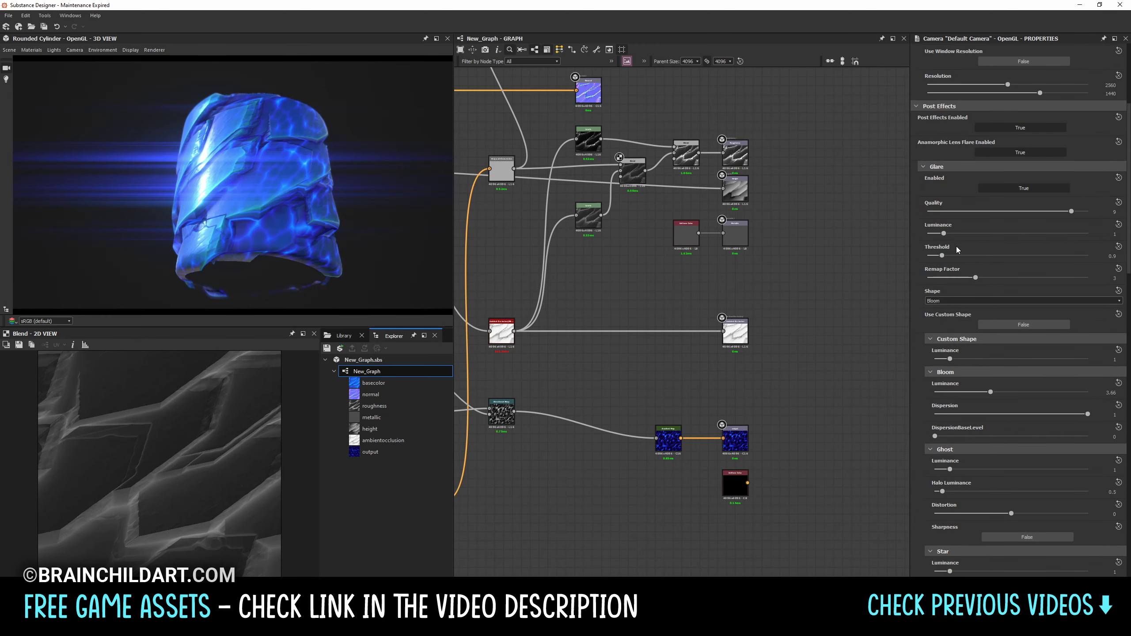
pyautogui.moveTo(956, 255); pyautogui.dragTo(1040, 260)
pyautogui.scroll(-1, 1015, 233)
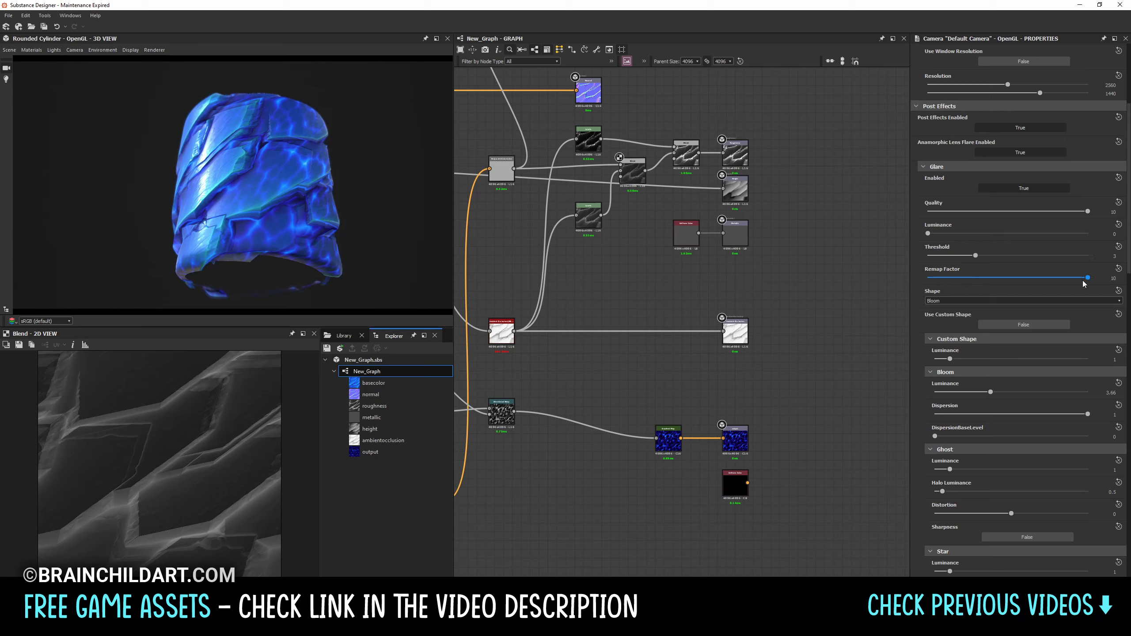
pyautogui.scroll(-1, 1077, 277)
# Step: Set glare luminance 0.5, quality 0, threshold near zero and remap factor 2.18
pyautogui.click(929, 233)
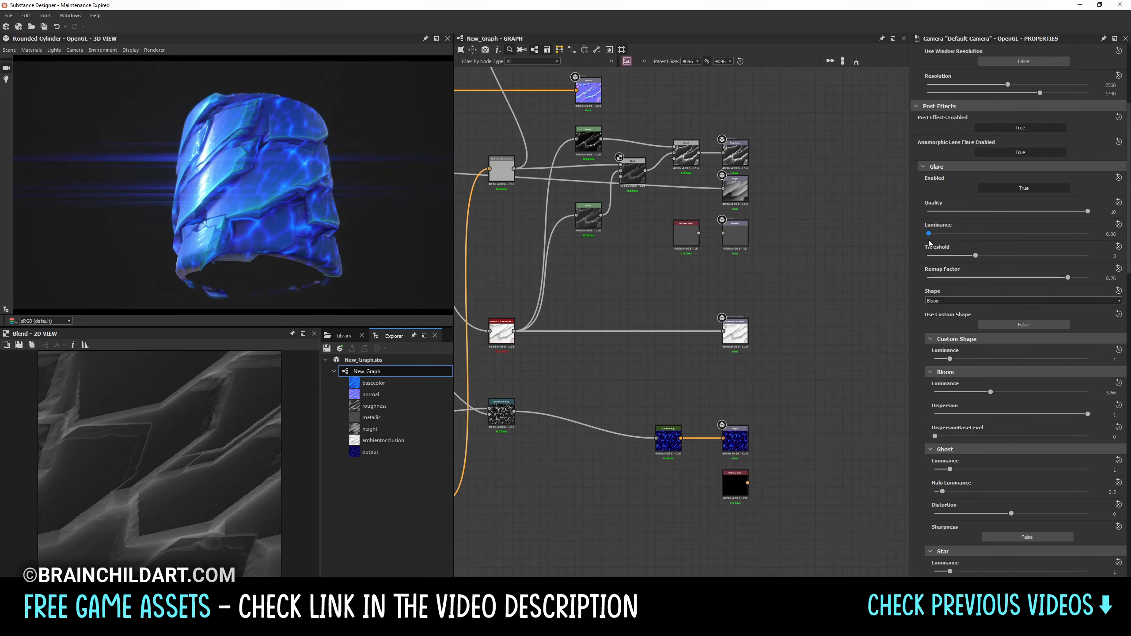
pyautogui.scroll(-10, 970, 214)
pyautogui.click(936, 233)
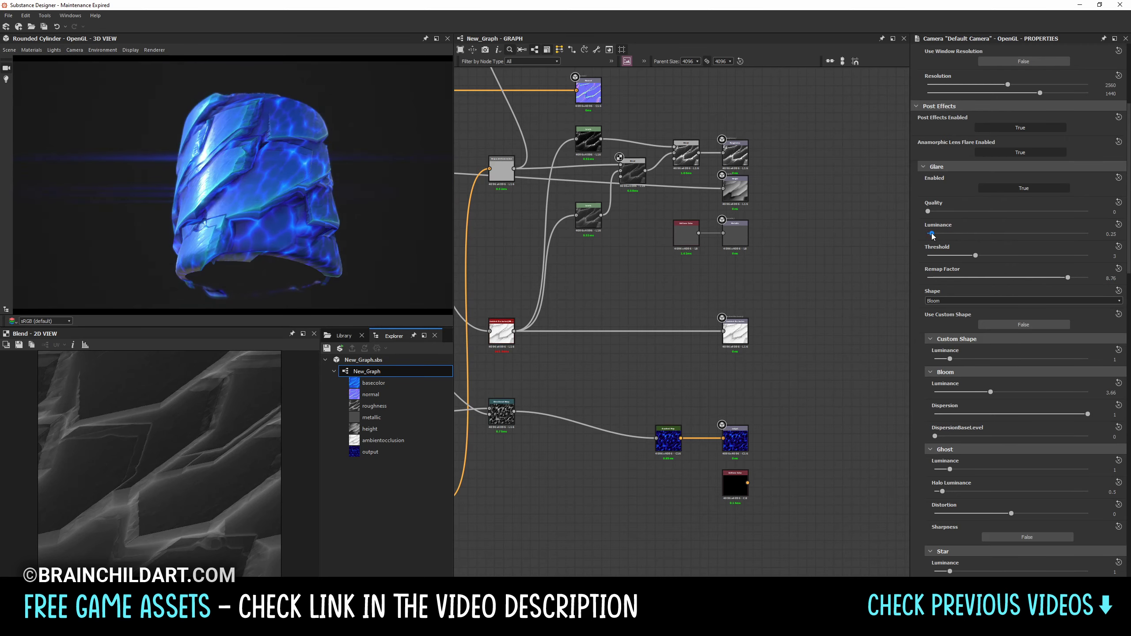
pyautogui.moveTo(975, 255); pyautogui.dragTo(1002, 255)
pyautogui.moveTo(1068, 278)
pyautogui.mouseDown()
pyautogui.moveTo(929, 255)
pyautogui.moveTo(905, 268)
pyautogui.mouseUp()
pyautogui.click(960, 301)
pyautogui.click(962, 277)
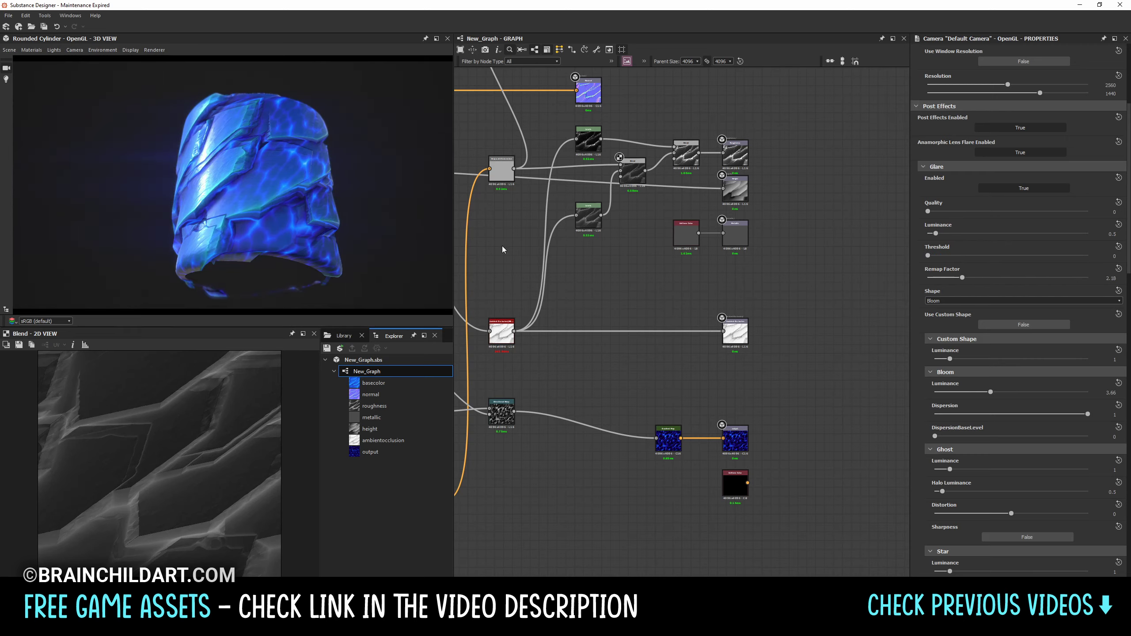
pyautogui.scroll(-3, 570, 240)
pyautogui.moveTo(570, 240)
pyautogui.mouseDown(button='middle')
pyautogui.moveTo(700, 232)
pyautogui.moveTo(608, 224)
pyautogui.mouseUp(button='middle')
pyautogui.scroll(3, 637, 233)
pyautogui.moveTo(343, 167); pyautogui.dragTo(313, 174)
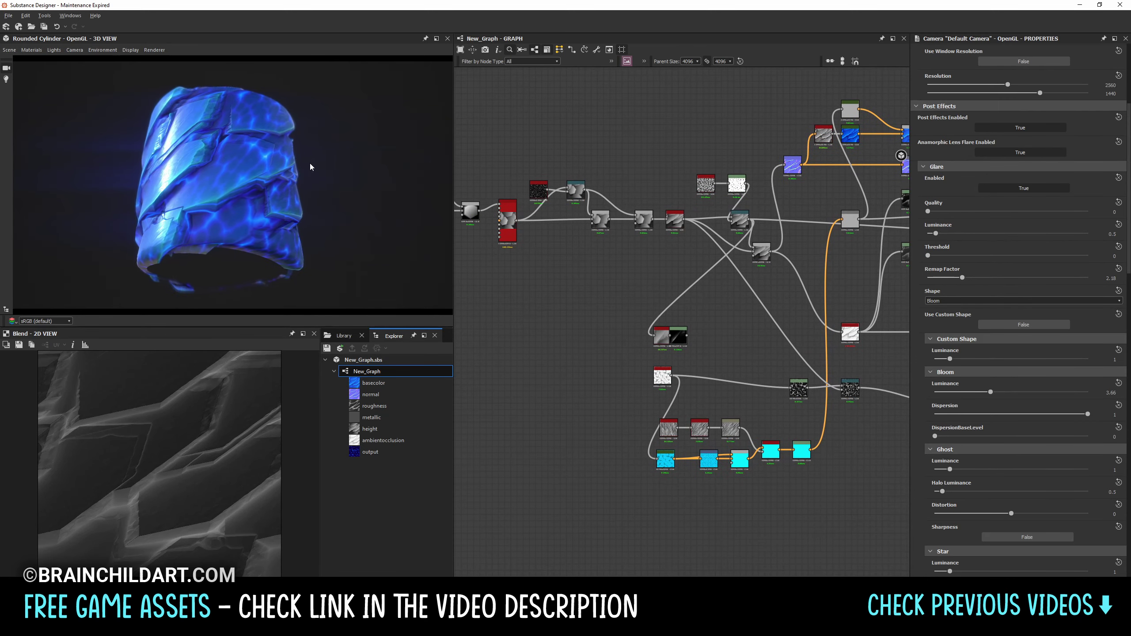